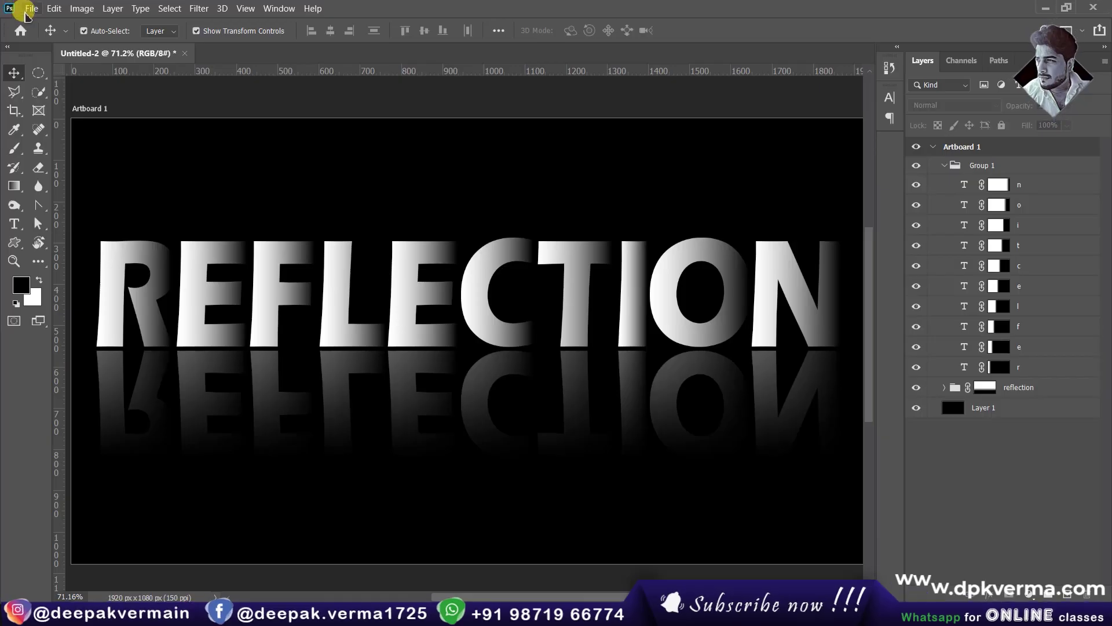
Create a 1920×1080 px, 150 ppi artboard document with a black background
click(37, 10)
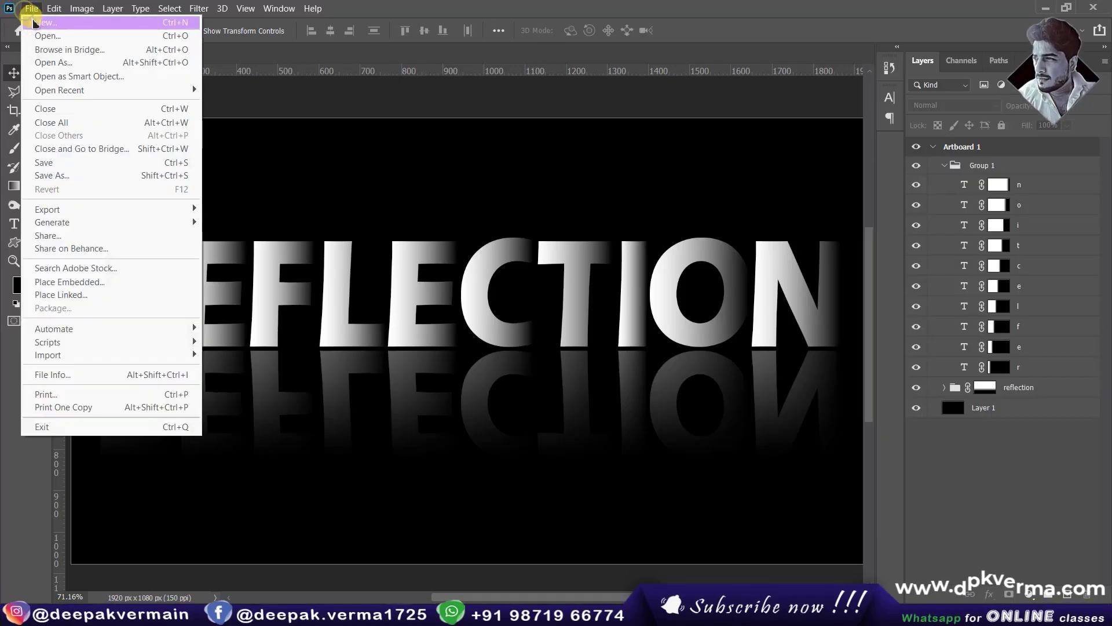
click(46, 32)
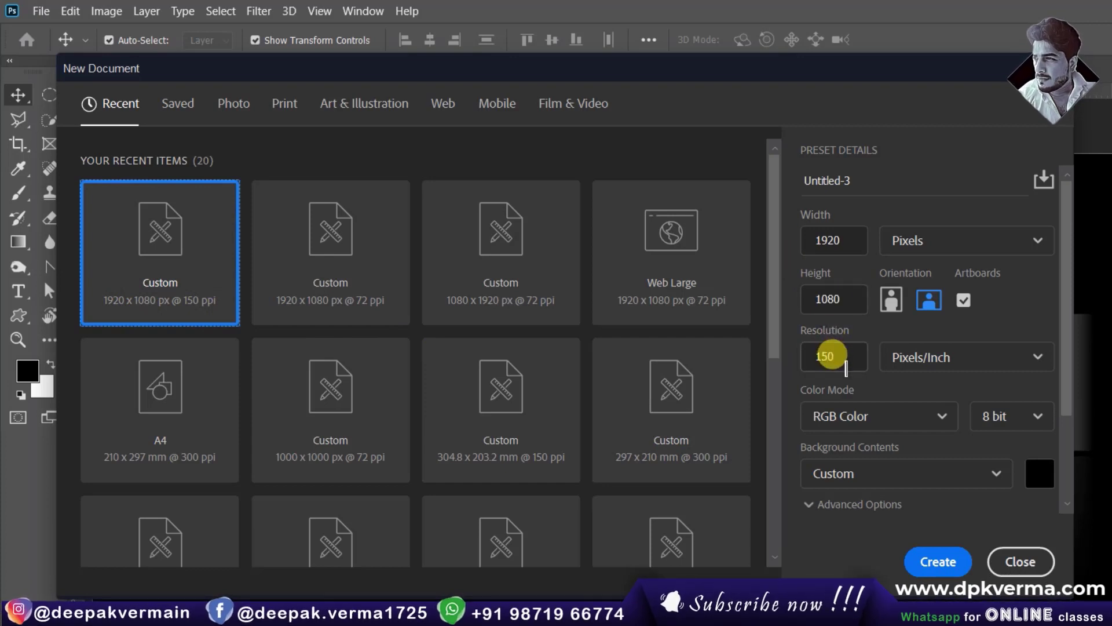
drag(846, 368, 810, 362)
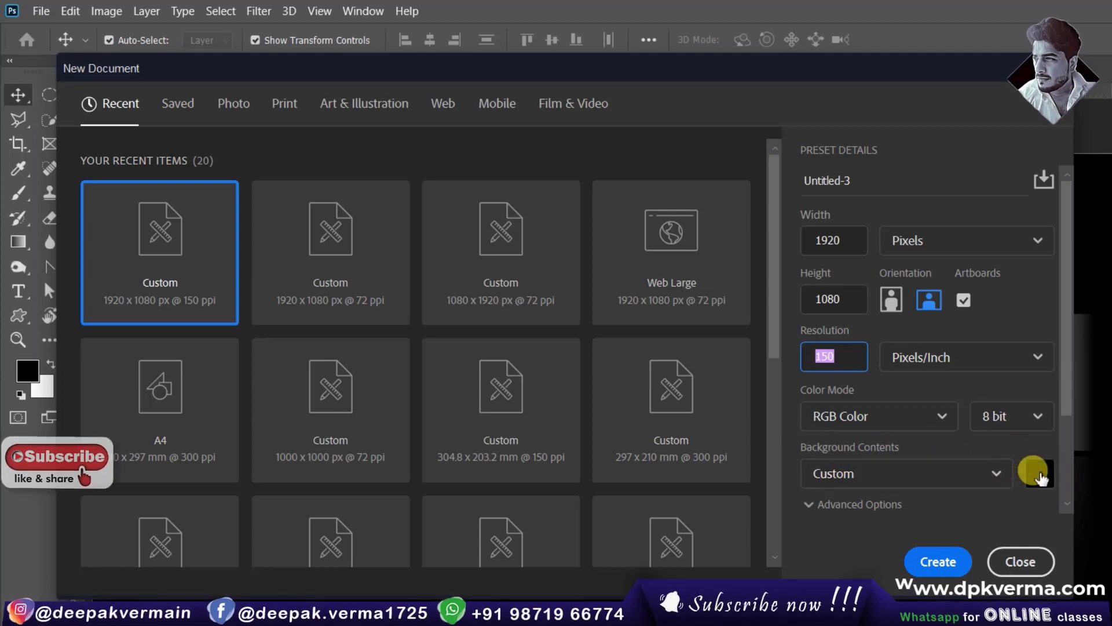
click(939, 560)
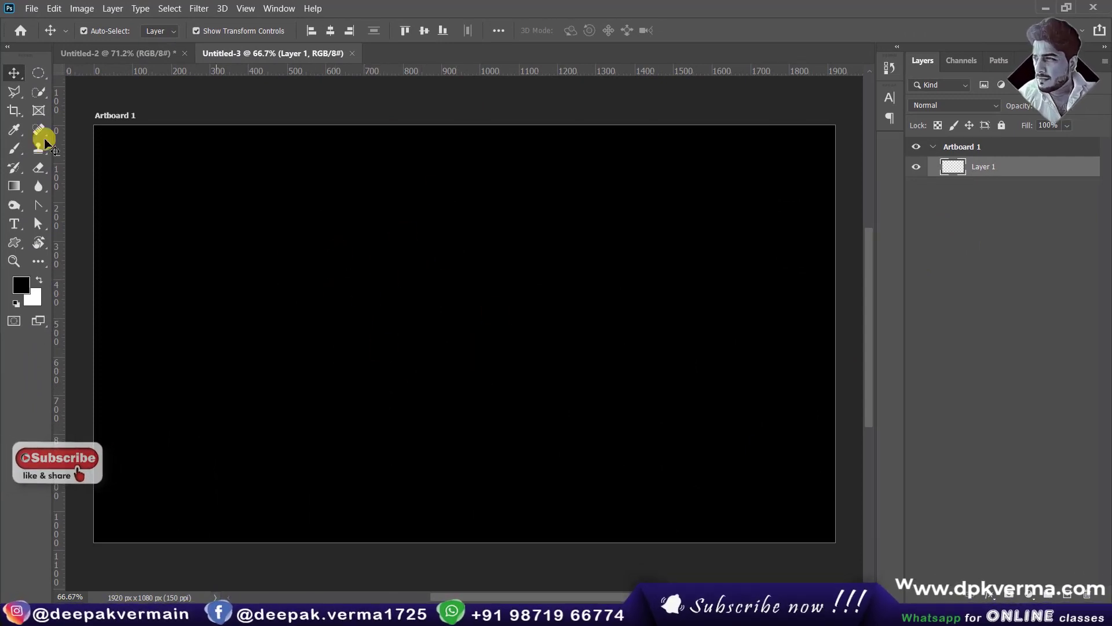
Add a white placeholder text layer to the artboard
click(14, 224)
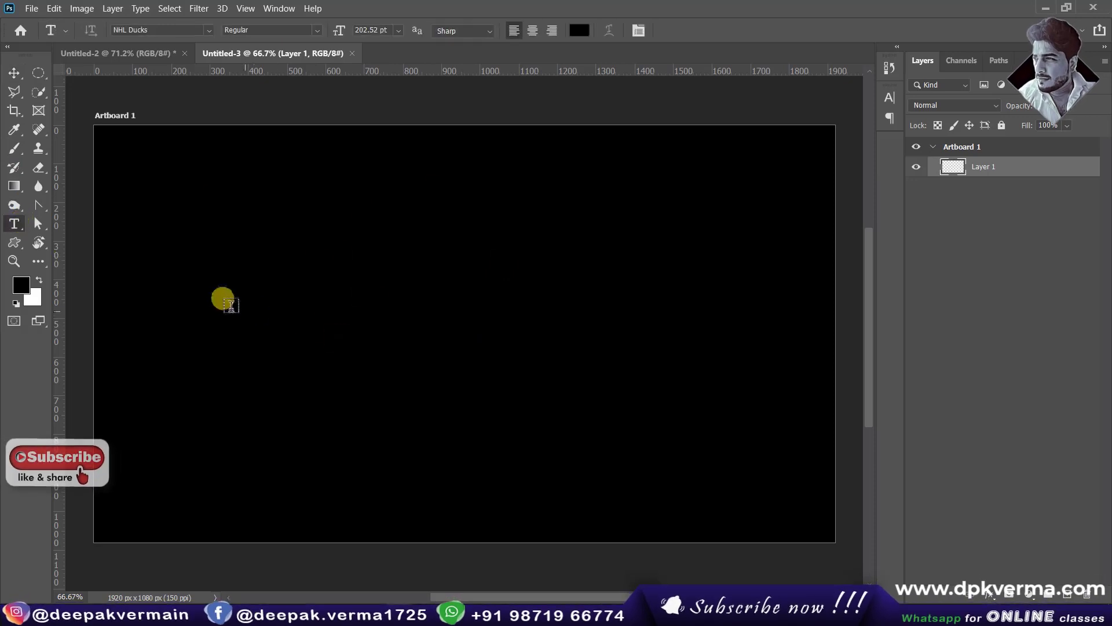
click(209, 304)
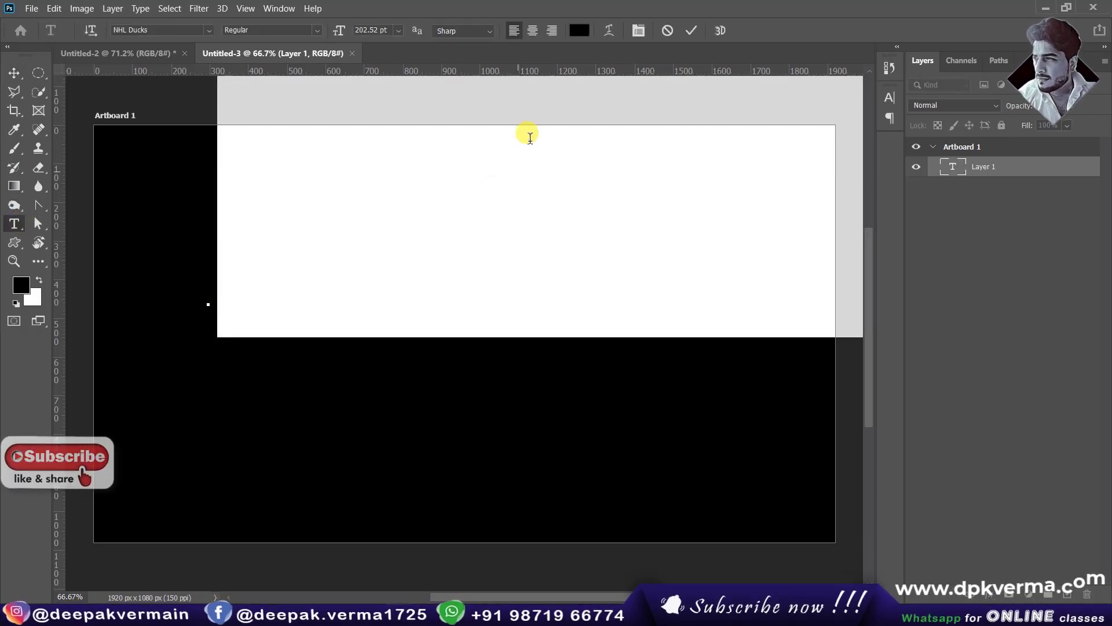
click(582, 41)
drag(149, 261, 75, 209)
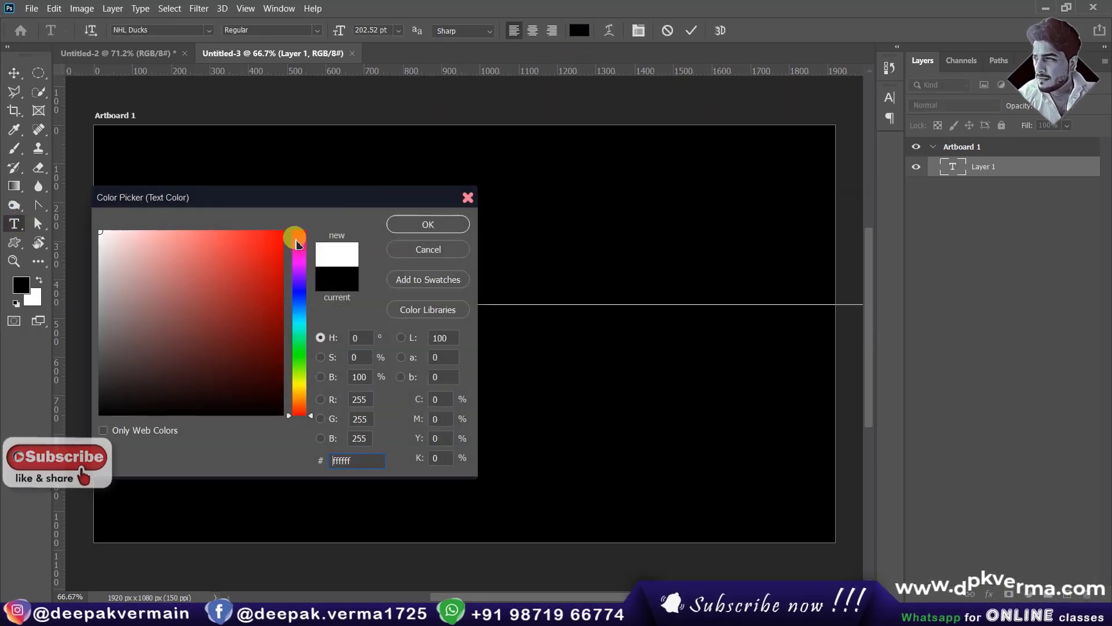
click(427, 226)
click(17, 71)
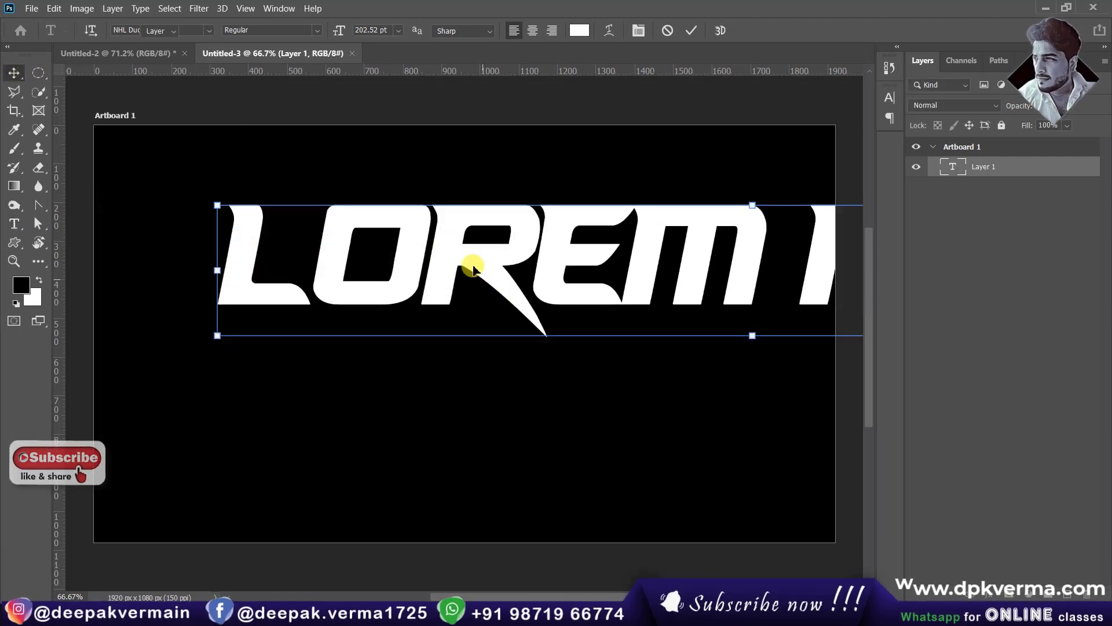
Move the text lower and replace its contents with 'REFLECTION'
drag(472, 273, 408, 342)
scroll(408, 342, down, 1)
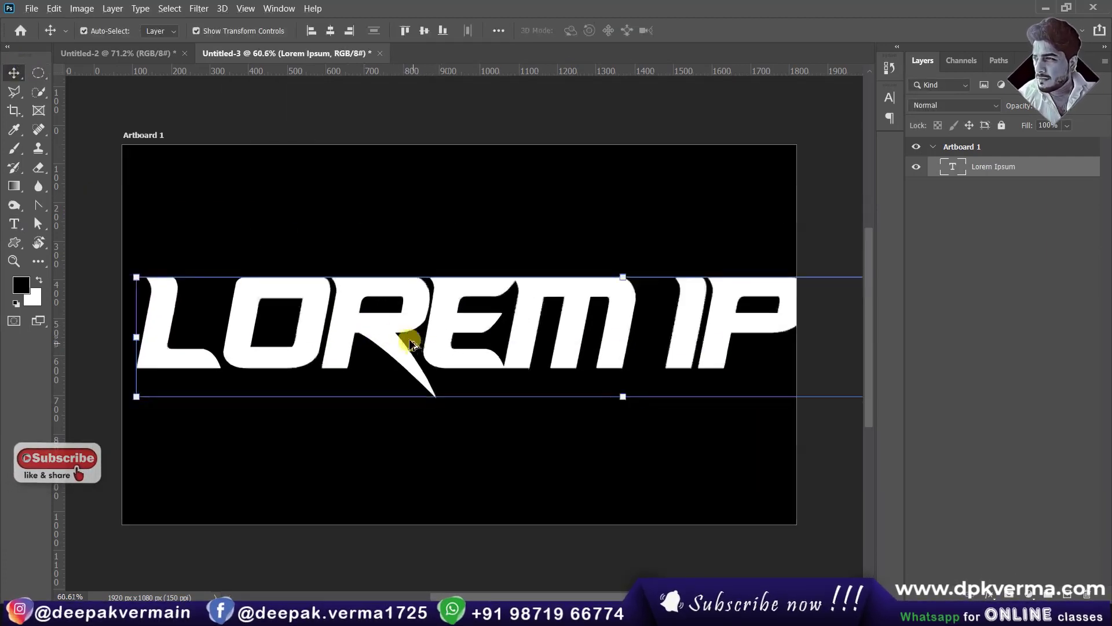
double_click(384, 318)
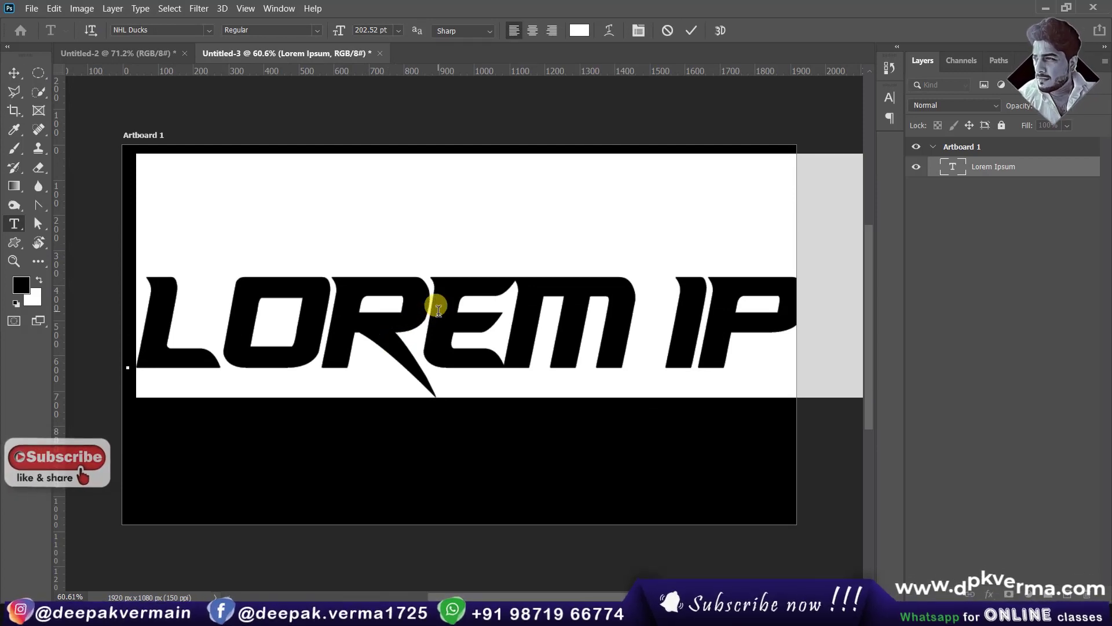
text(REFLE)
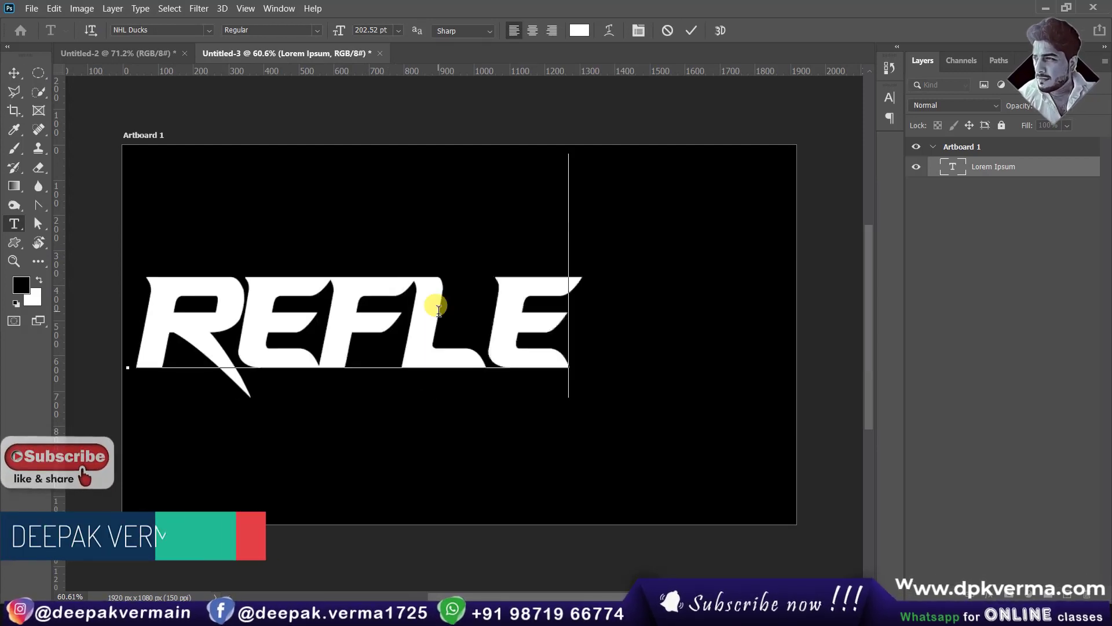
text(CTION)
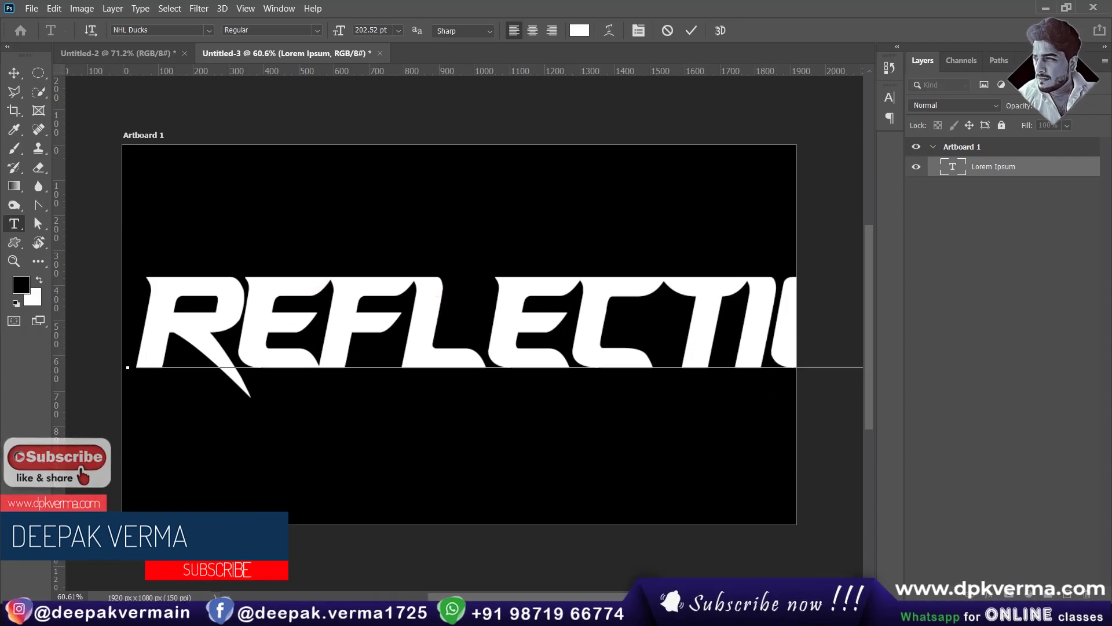
click(19, 71)
Scale the REFLECTION text to 76.8% and place it across the artboard top
key(super)
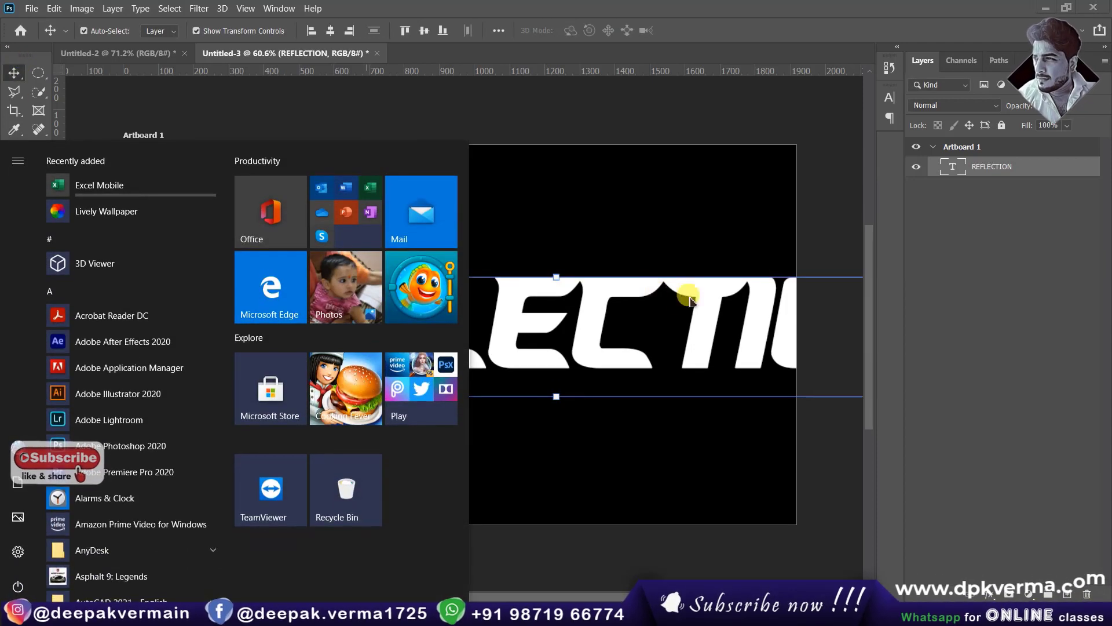
click(522, 313)
scroll(521, 313, down, 2)
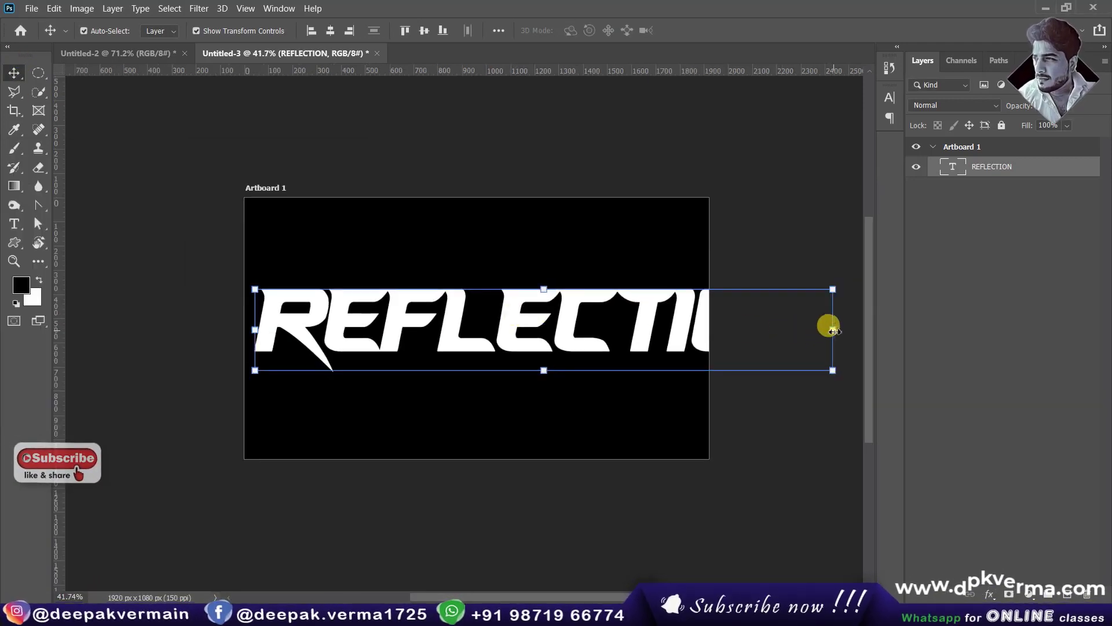
mouse_move(833, 330)
mouse_down()
mouse_move(701, 321)
mouse_move(646, 266)
mouse_move(651, 249)
mouse_up()
click(717, 30)
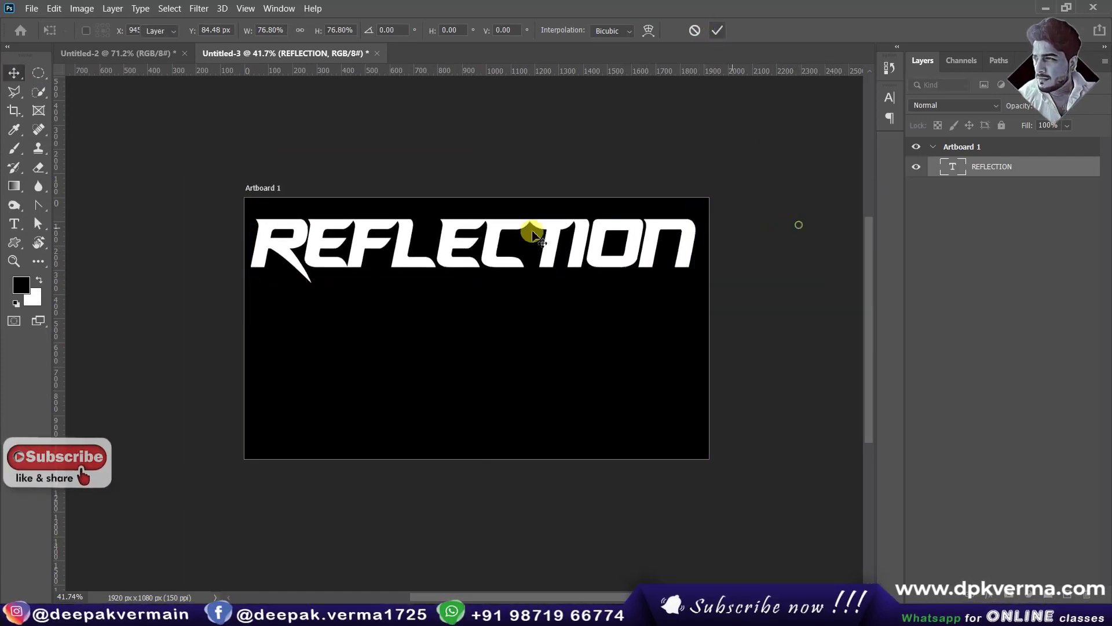
scroll(527, 251, up, 1)
click(530, 249)
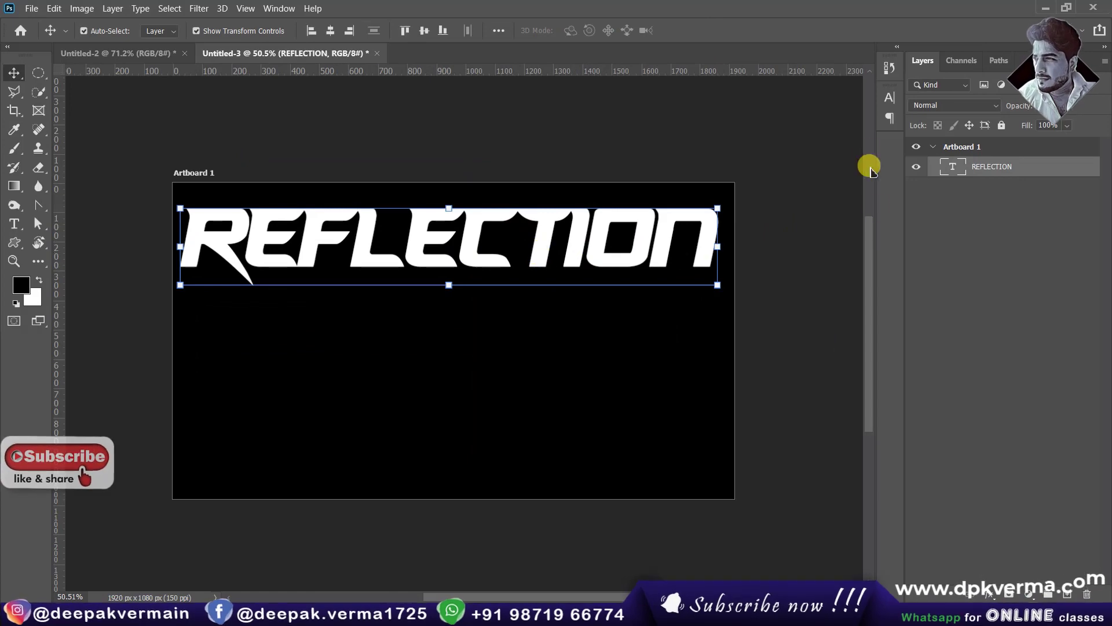
Set the REFLECTION text in Eras Bold ITC and reposition it at the top left
click(889, 99)
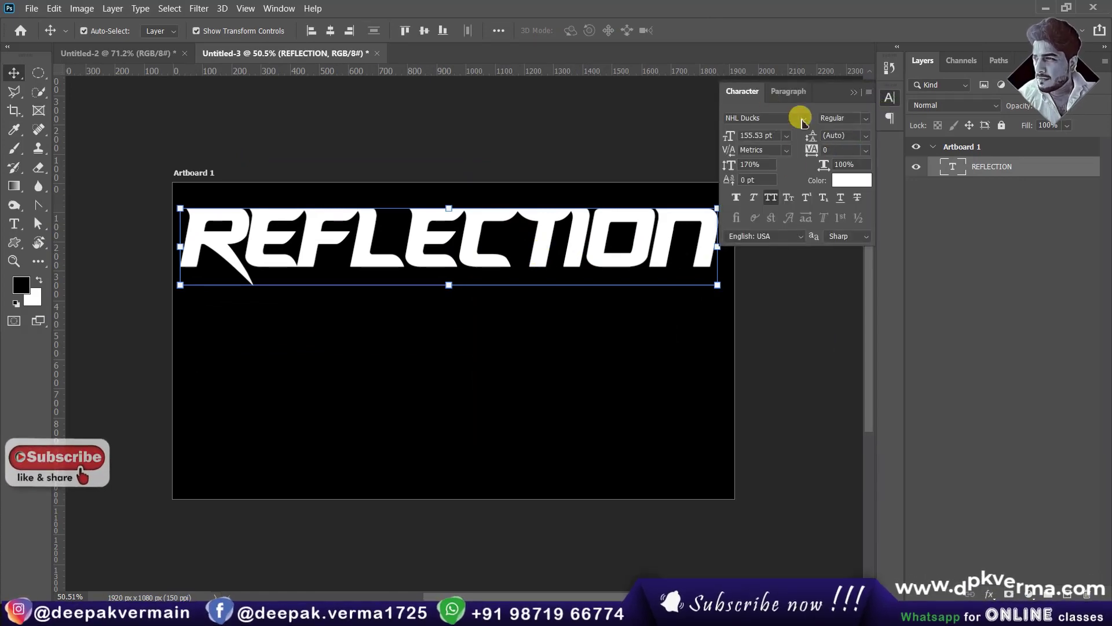
click(803, 118)
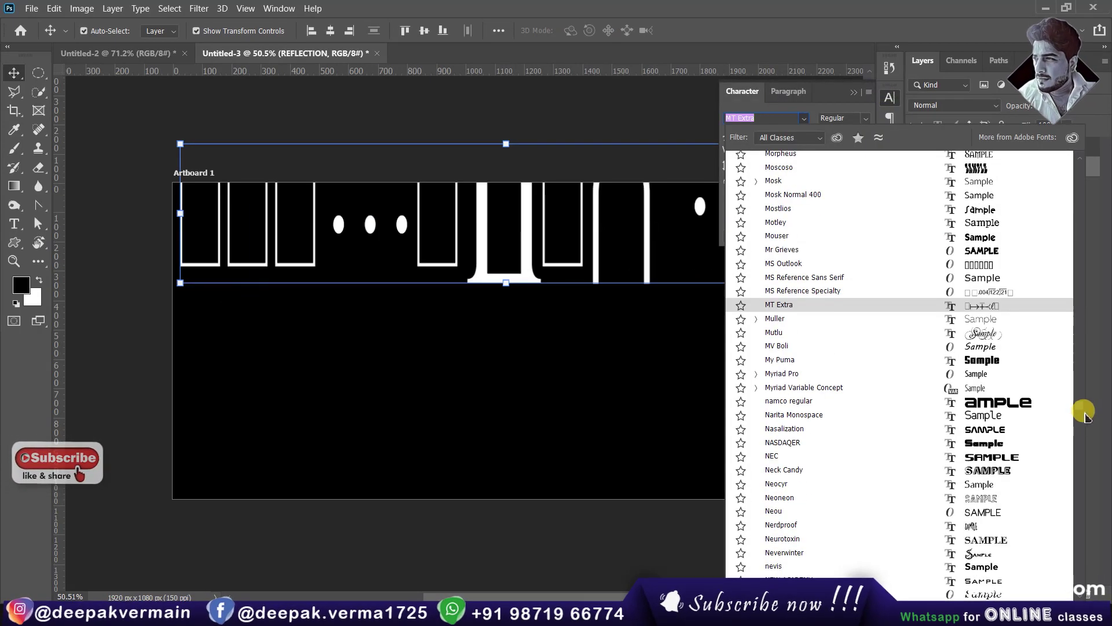
drag(1079, 407, 1068, 162)
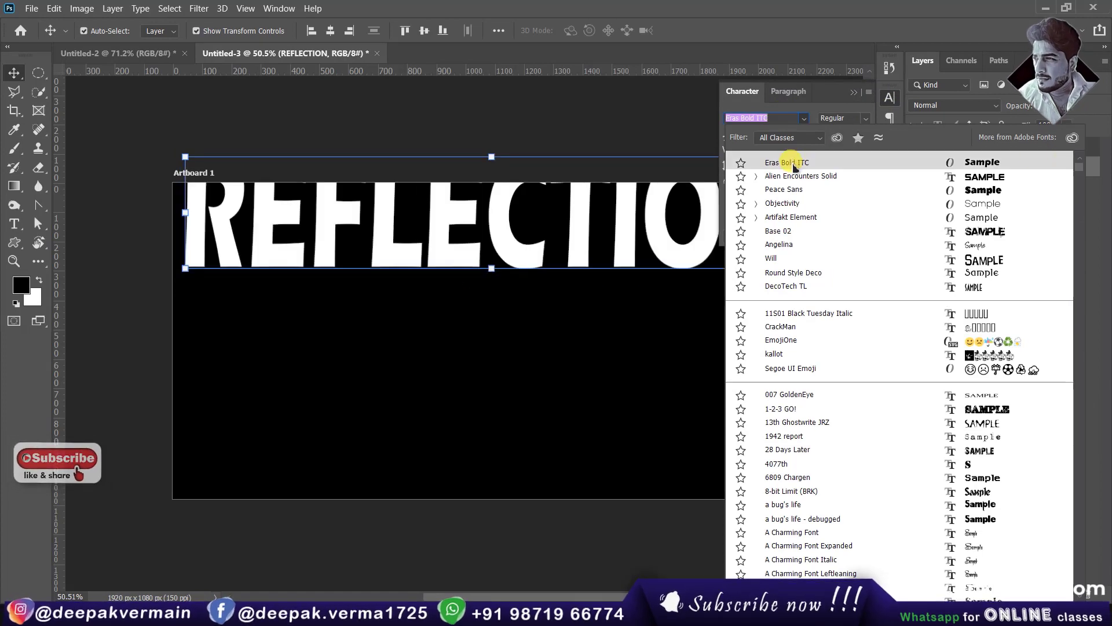
click(794, 164)
drag(533, 259, 526, 301)
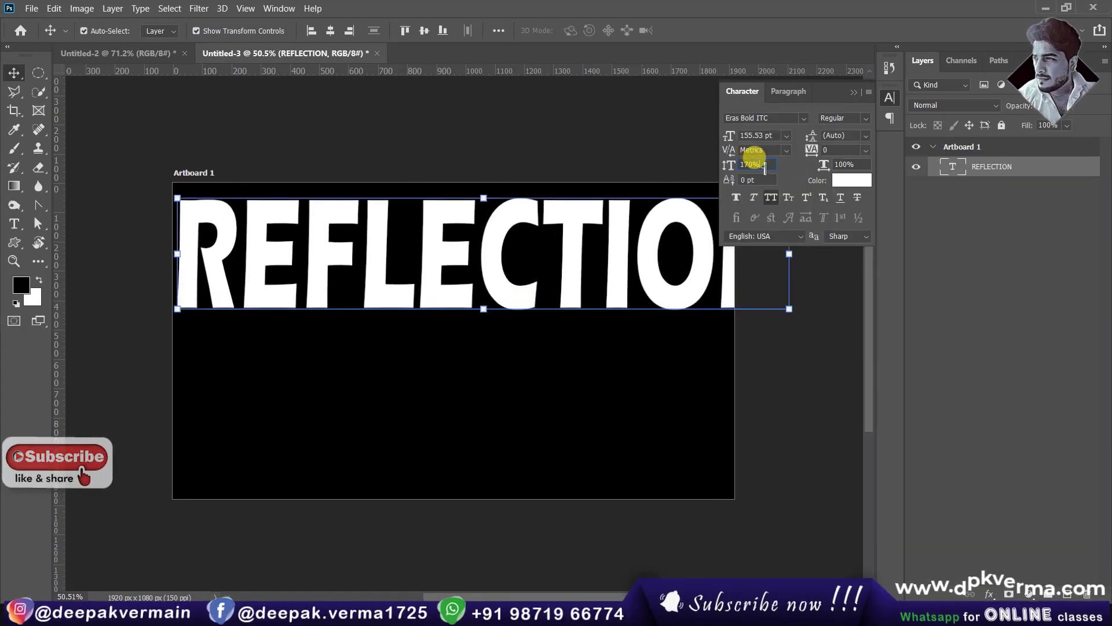
Lower the vertical scale to 130% and stretch the text to span the artboard width
drag(765, 168, 746, 169)
key(Down)
key(Down)
key(Down)
key(Down)
key(Down)
key(Down)
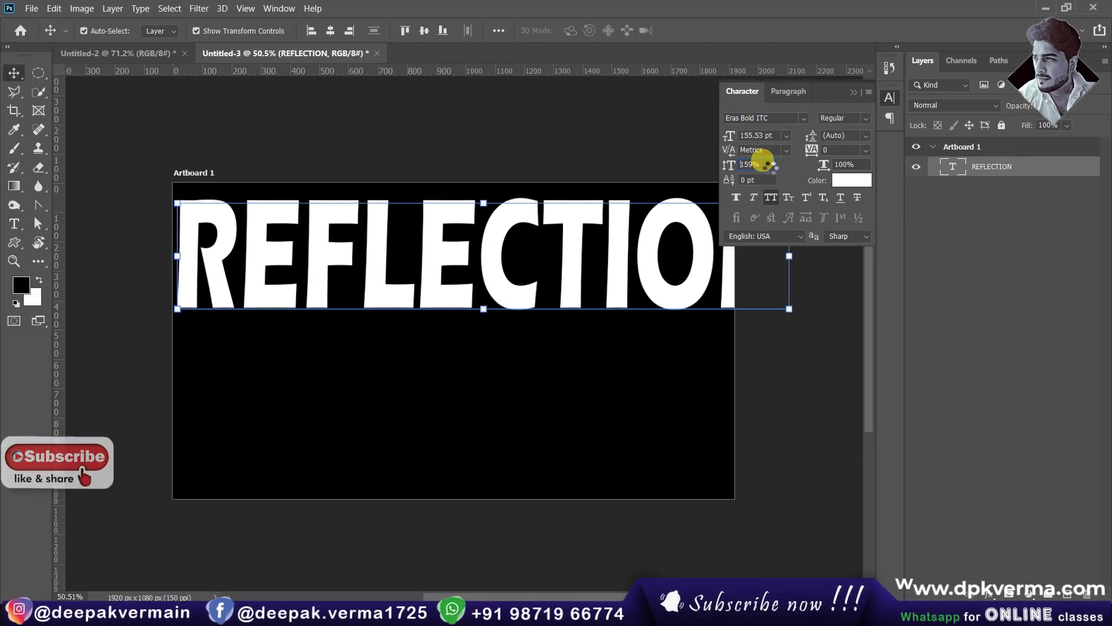
key(Down)
key(Down)
key(Down)
key(Down)
key(Down)
key(Down)
key(Down)
key(Down)
key(Down)
key(Down)
key(Down)
key(Down)
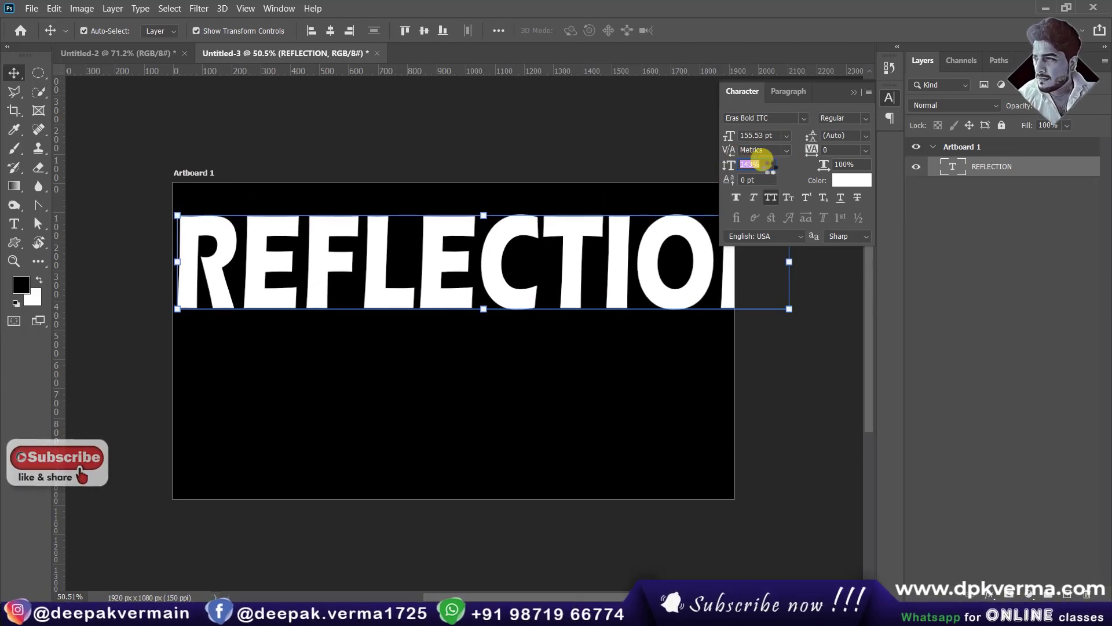
key(Down)
key(Down)
key(Down)
key(Down)
key(Down)
key(Down)
key(Down)
key(Down)
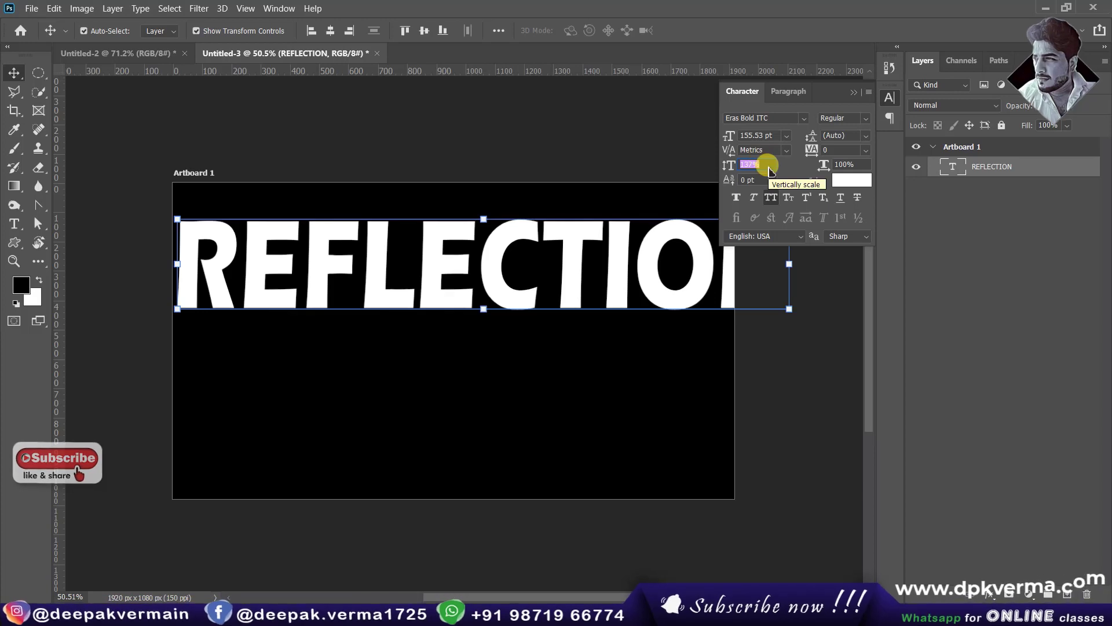
key(Down)
key(Down)
key(Down)
key(Down)
key(Down)
key(Down)
key(Down)
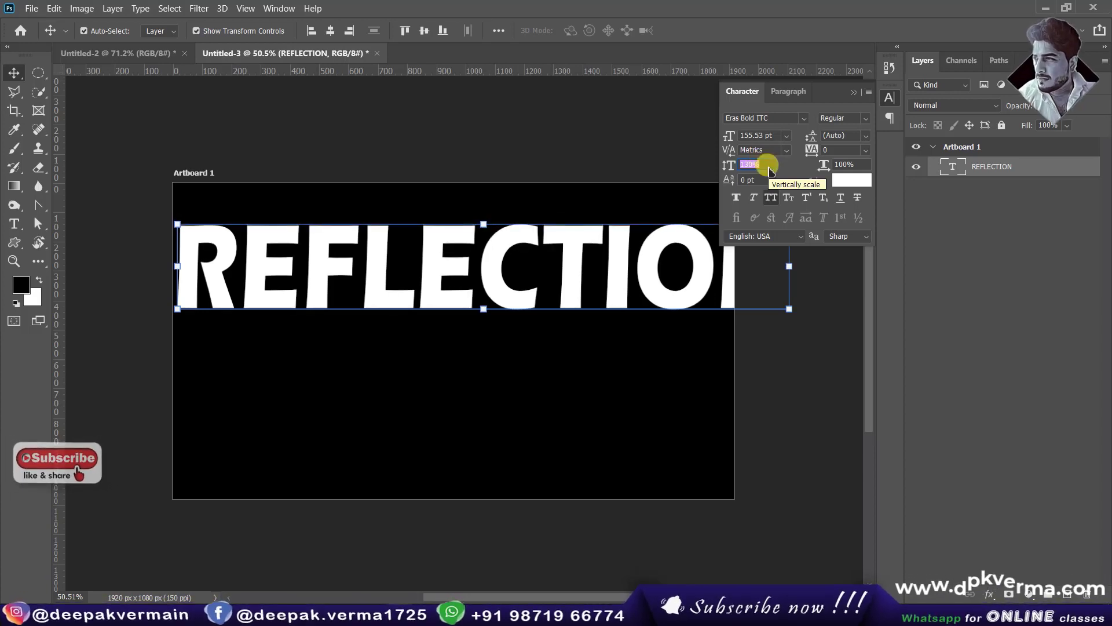
key(Return)
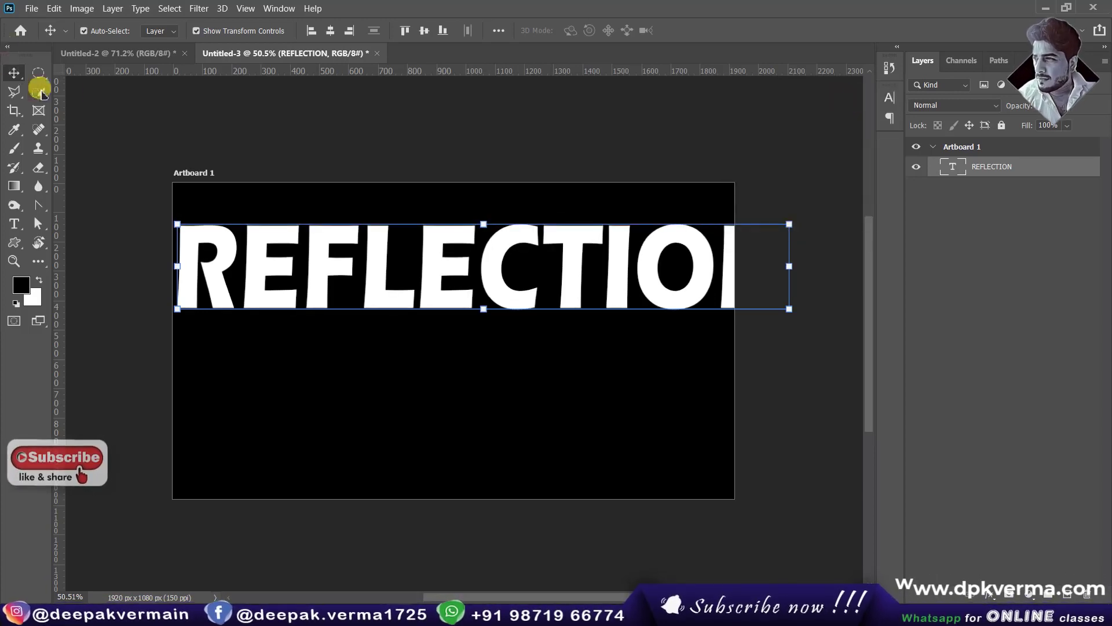
mouse_move(789, 266)
mouse_down()
mouse_move(719, 270)
mouse_move(713, 233)
mouse_up()
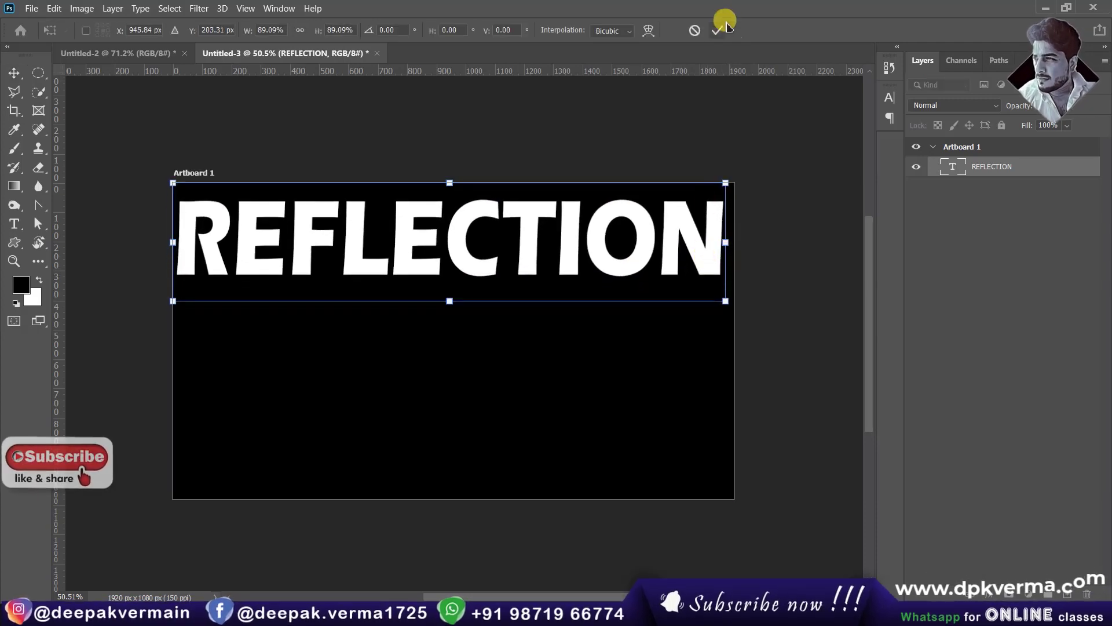
click(718, 30)
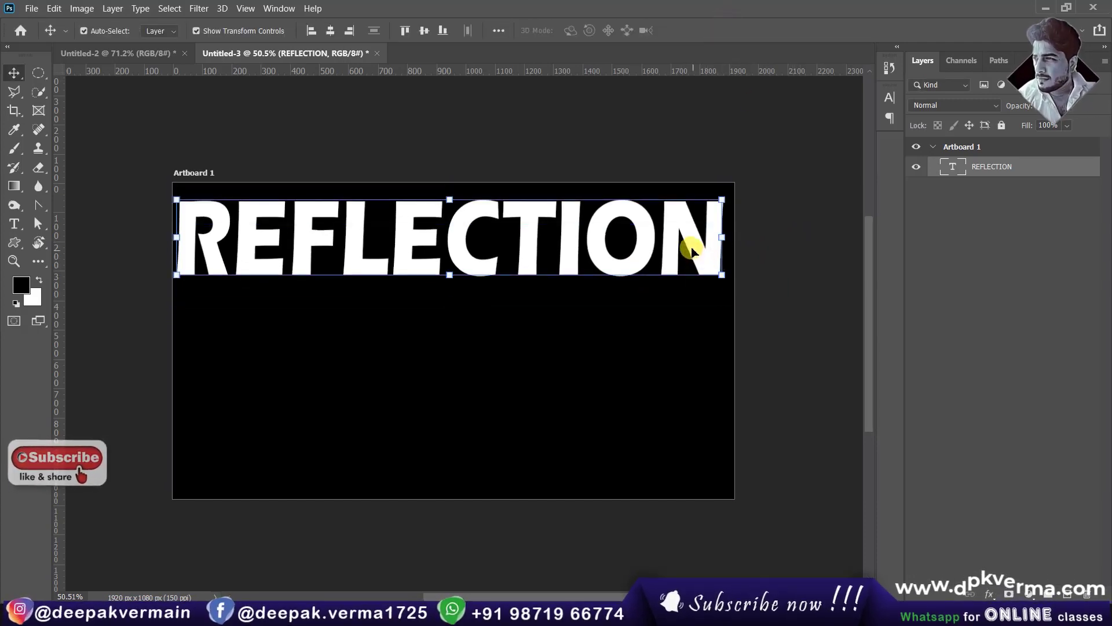
Duplicate REFLECTION below the original and delete every letter except R
drag(689, 234, 693, 338)
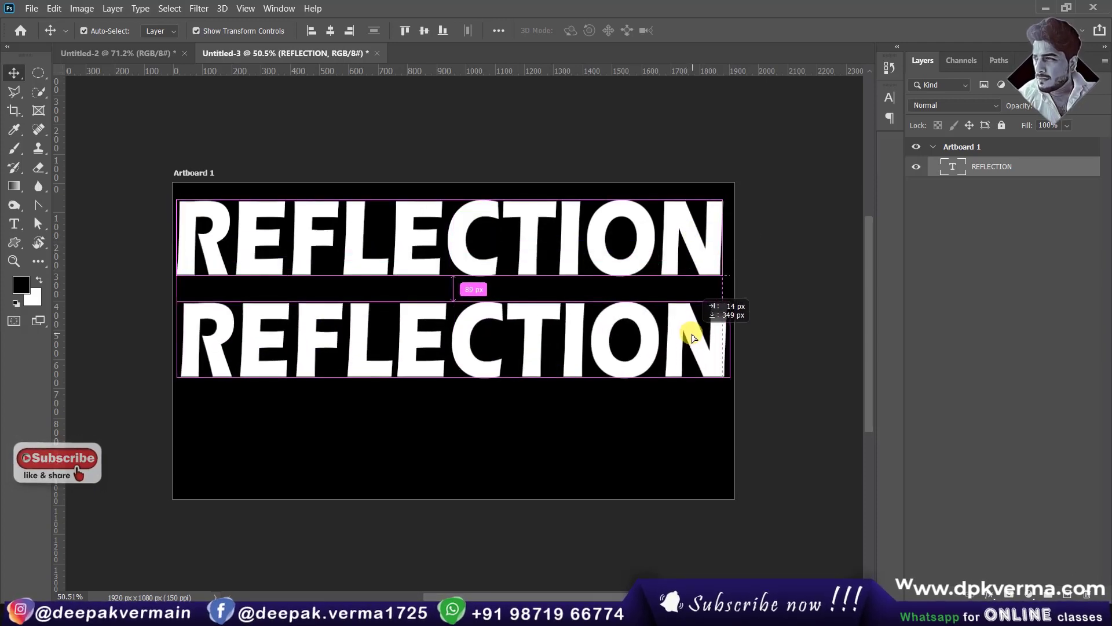
scroll(452, 389, up, 2)
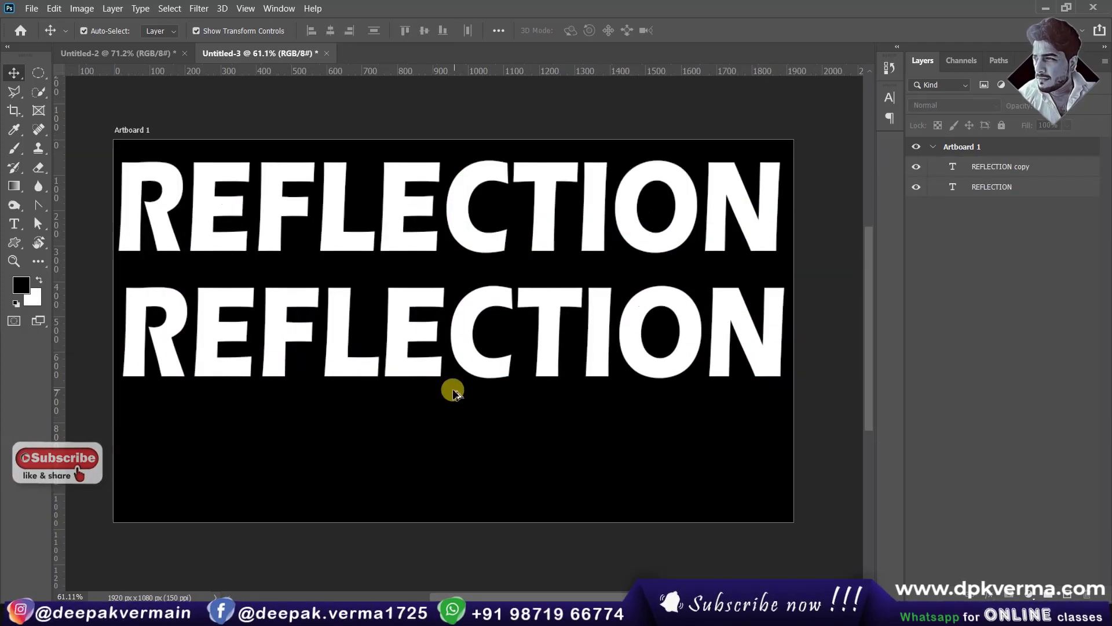
double_click(196, 324)
drag(196, 324, 817, 341)
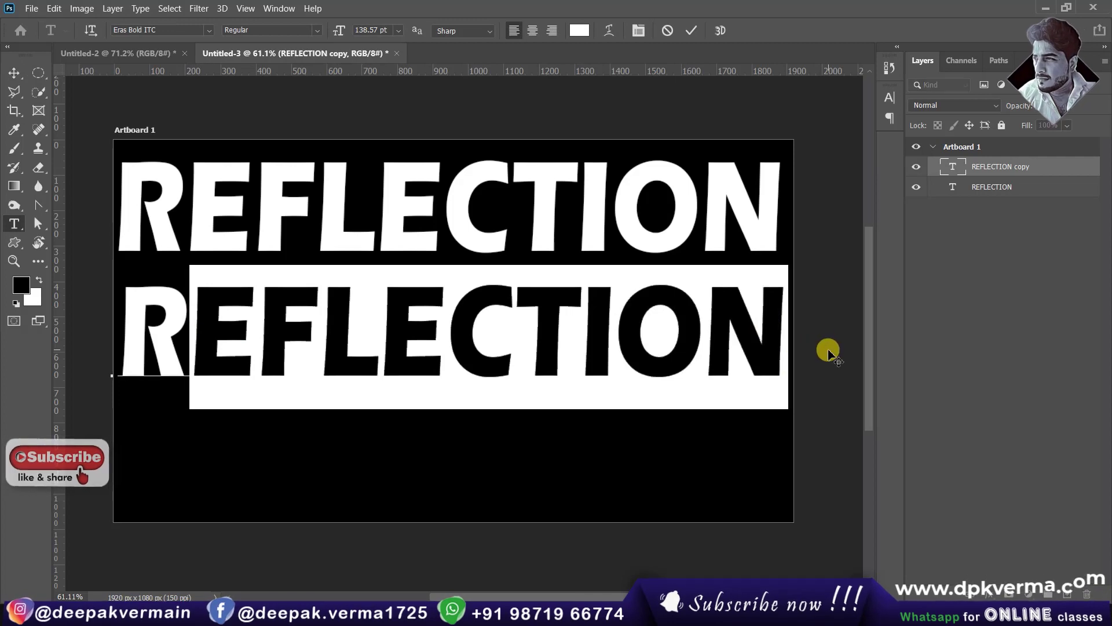
key(BackSpace)
click(6, 75)
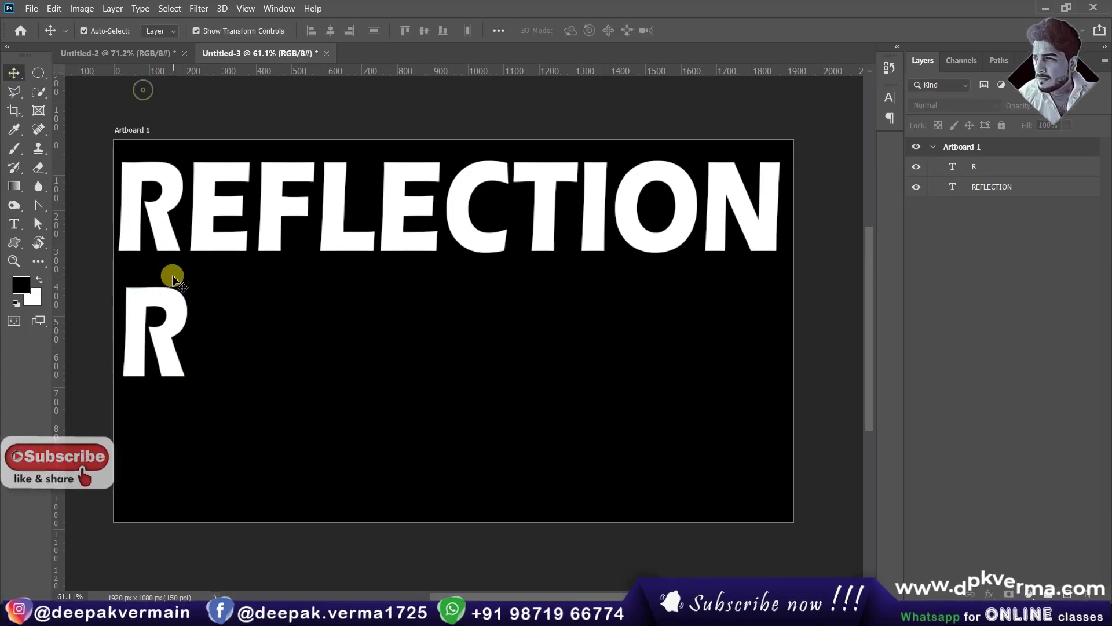
Alt-drag a copy of the R to its right and change it to E
click(173, 299)
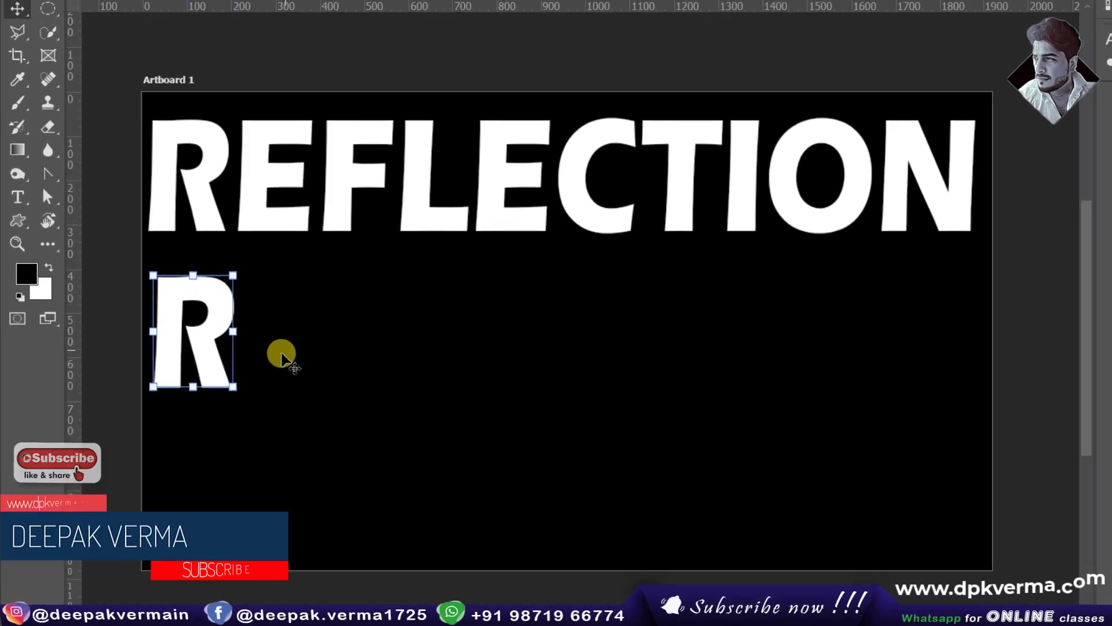
key(alt)
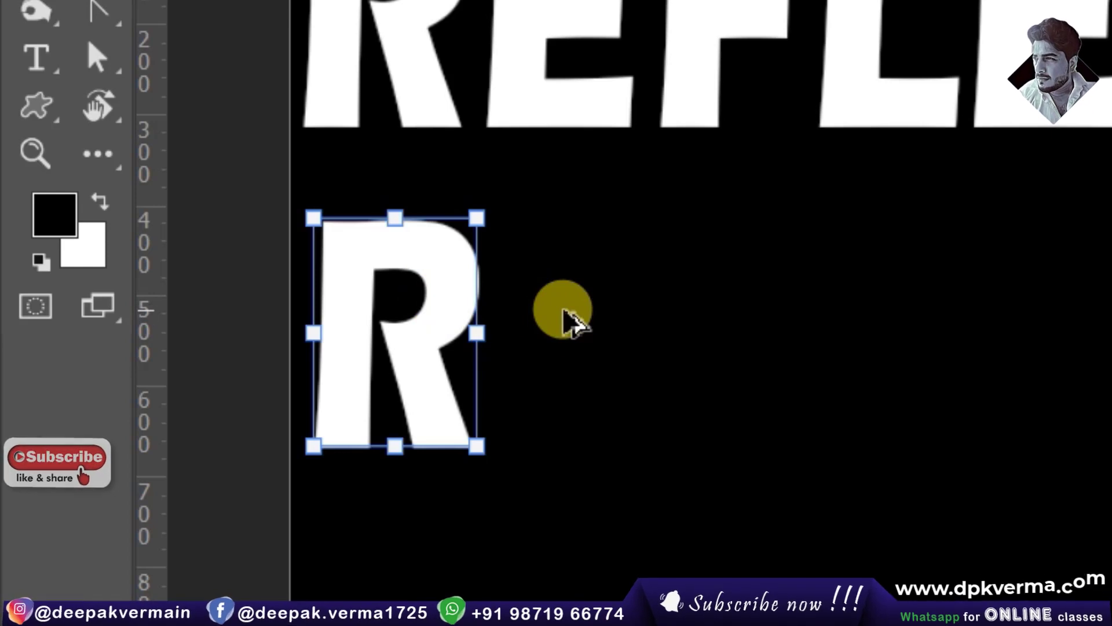
drag(460, 292, 638, 315)
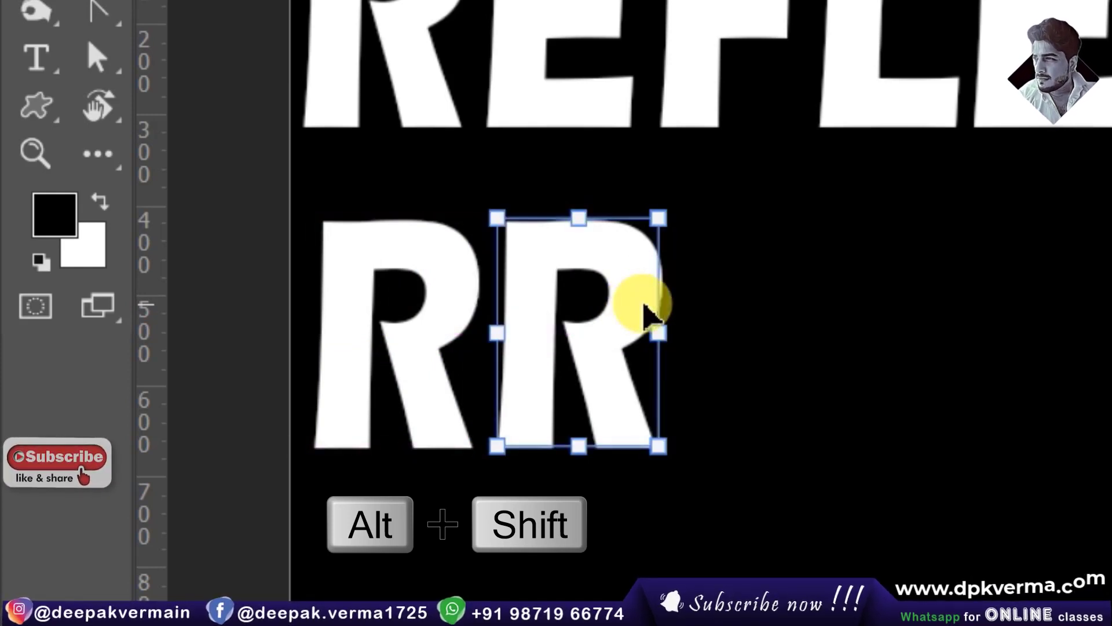
key(t)
double_click(642, 301)
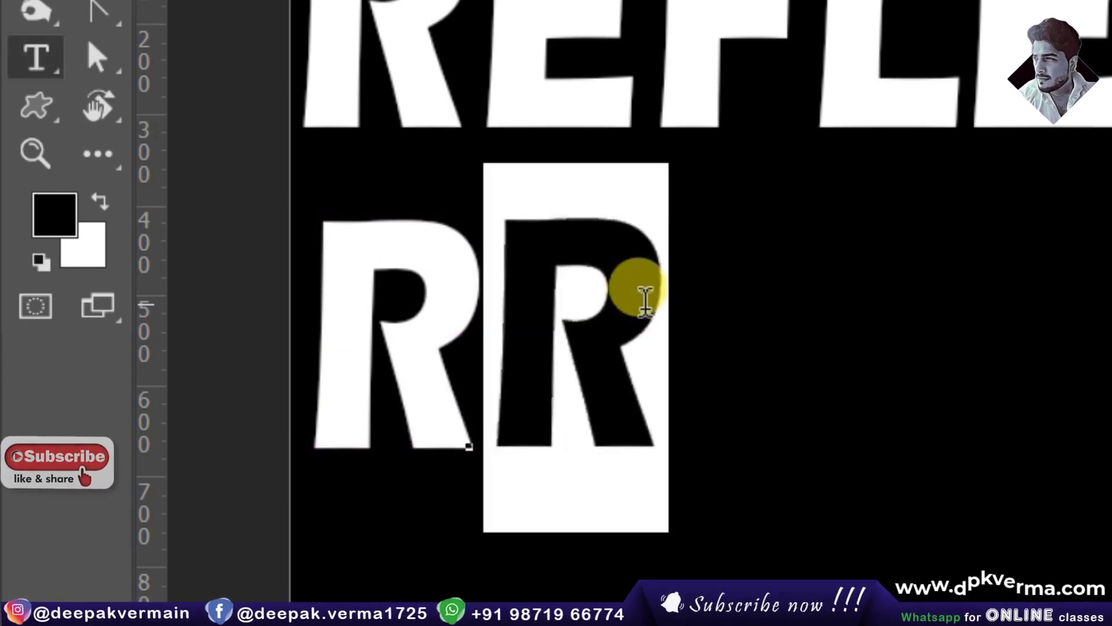
text(E)
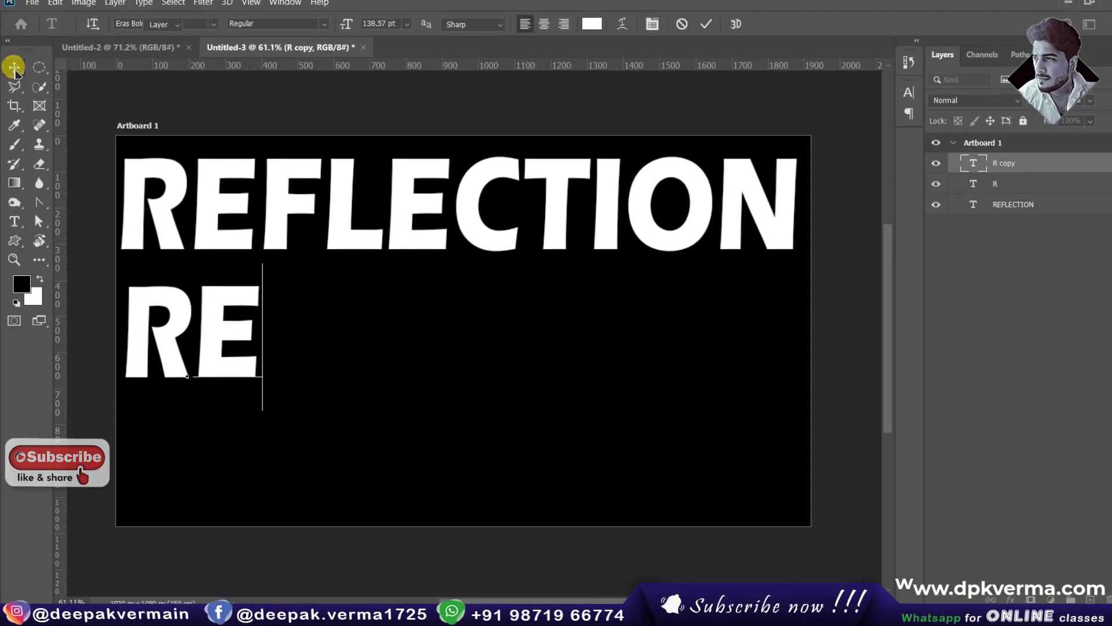
click(15, 68)
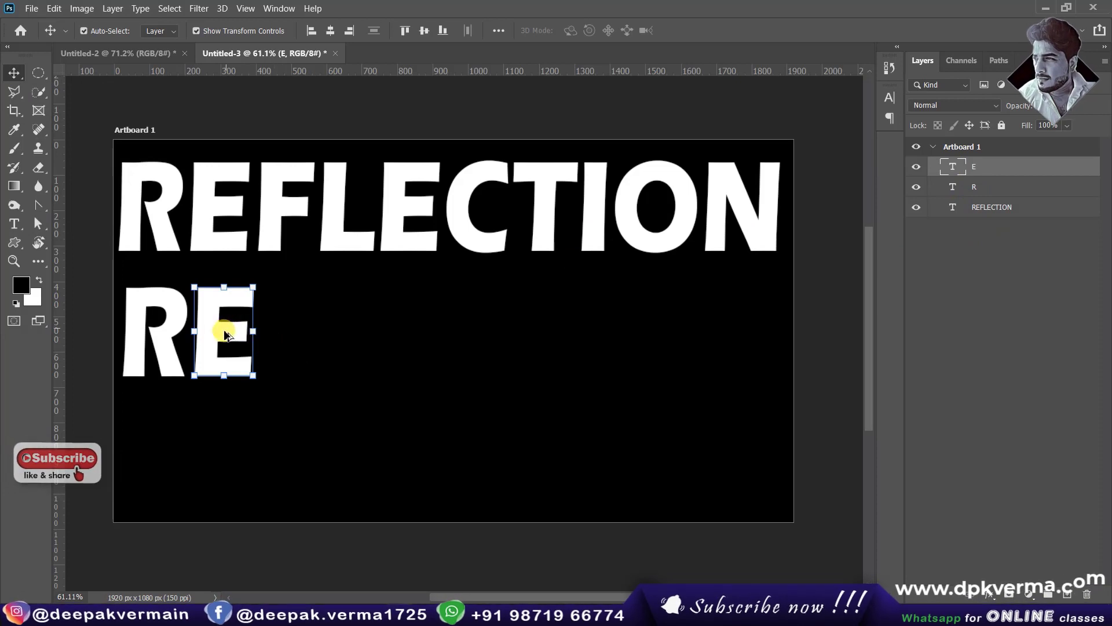
Duplicate the E to its right and change the copy to F
drag(226, 328, 291, 335)
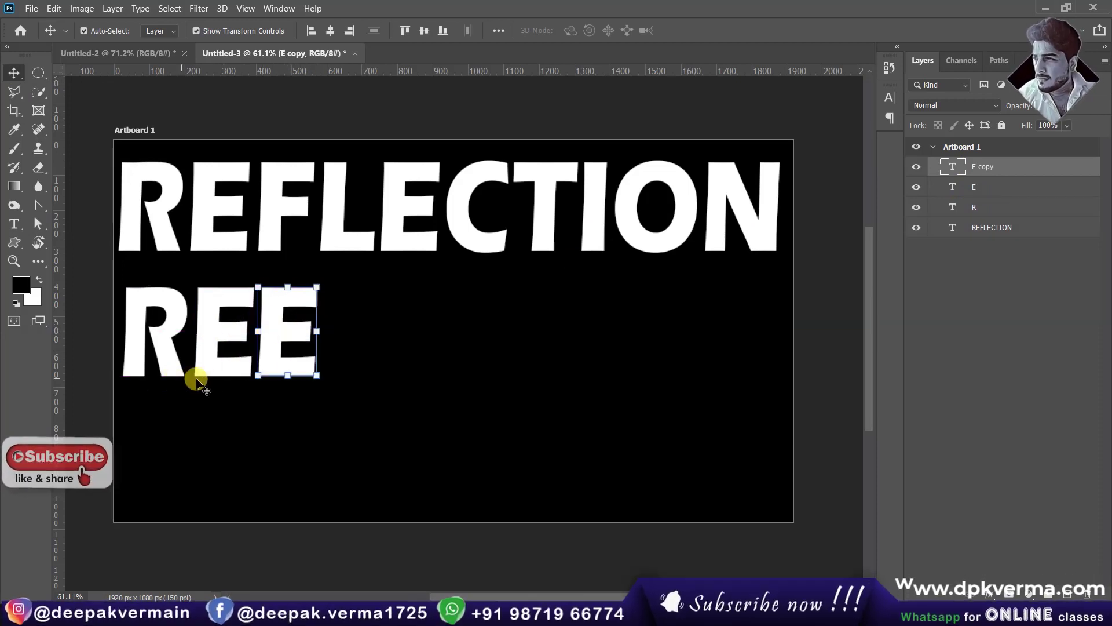
double_click(283, 331)
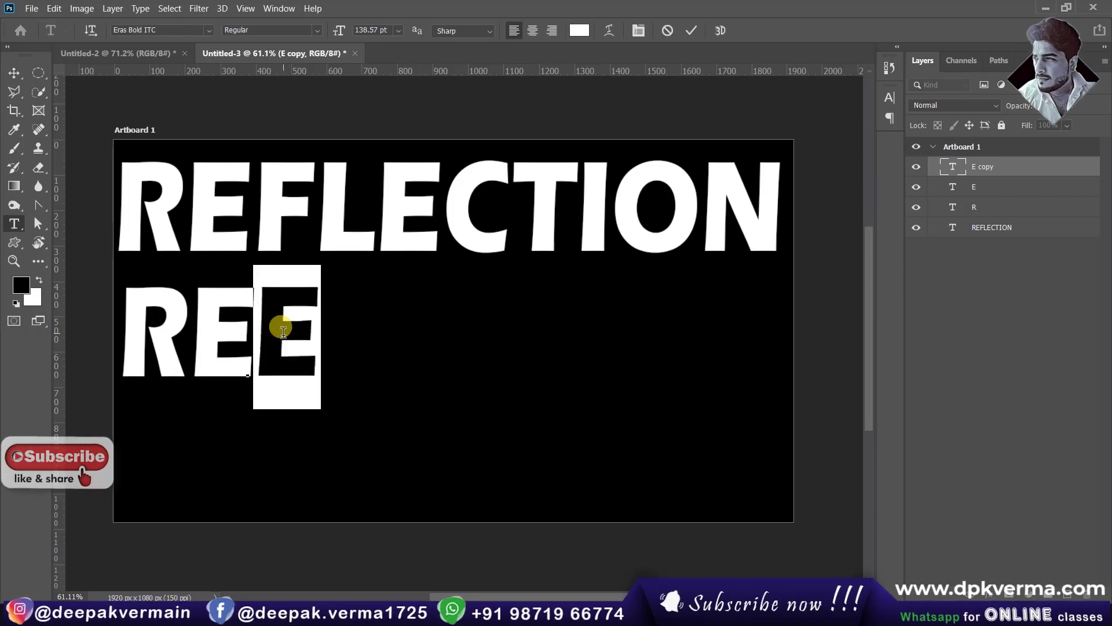
text(F)
click(16, 72)
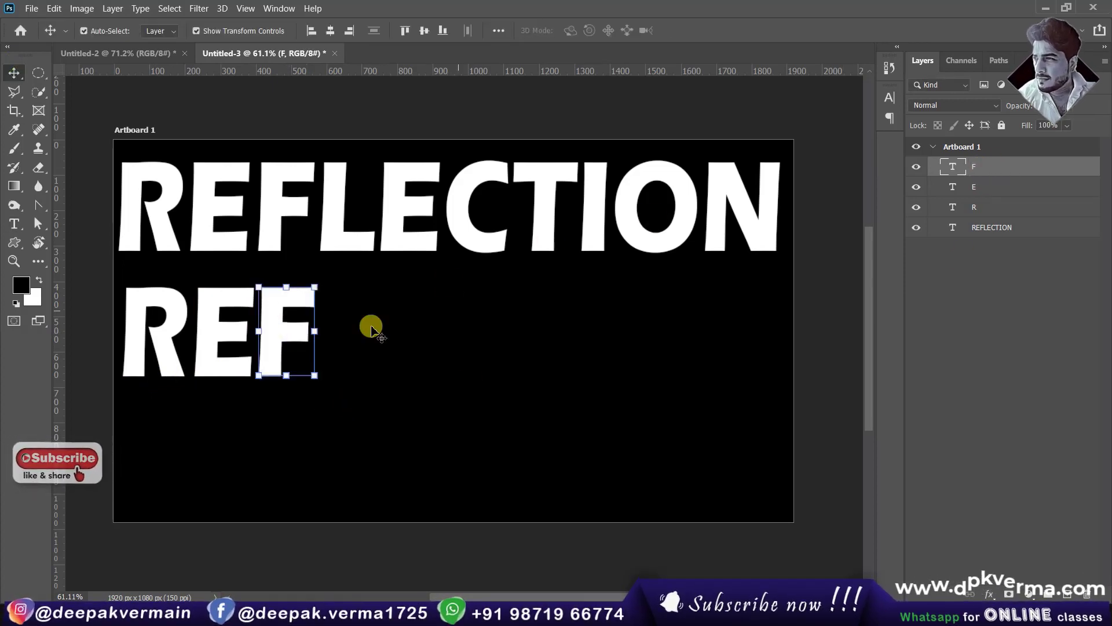
Make two more F copies and change the middle one to L
key(ctrl+j)
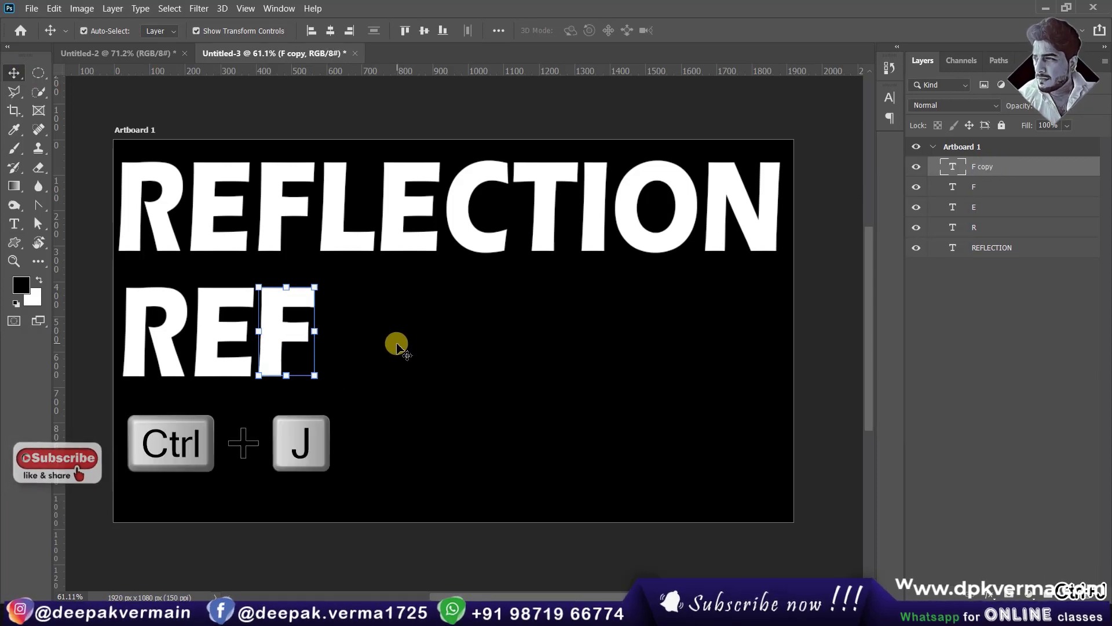
drag(280, 334, 405, 337)
key(ctrl+j)
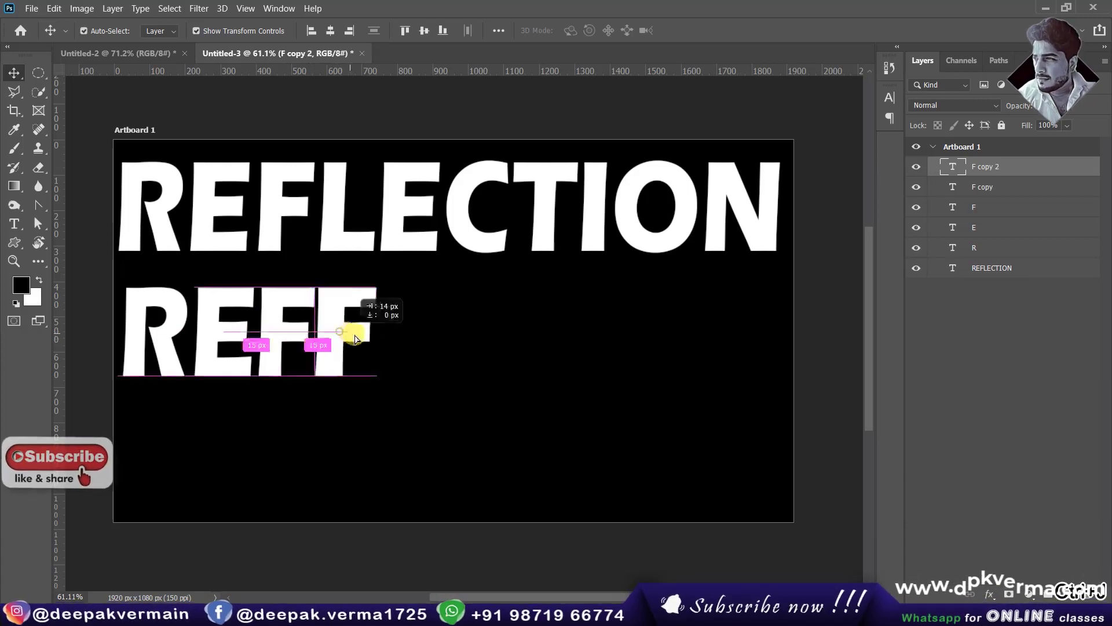
click(365, 342)
key(t)
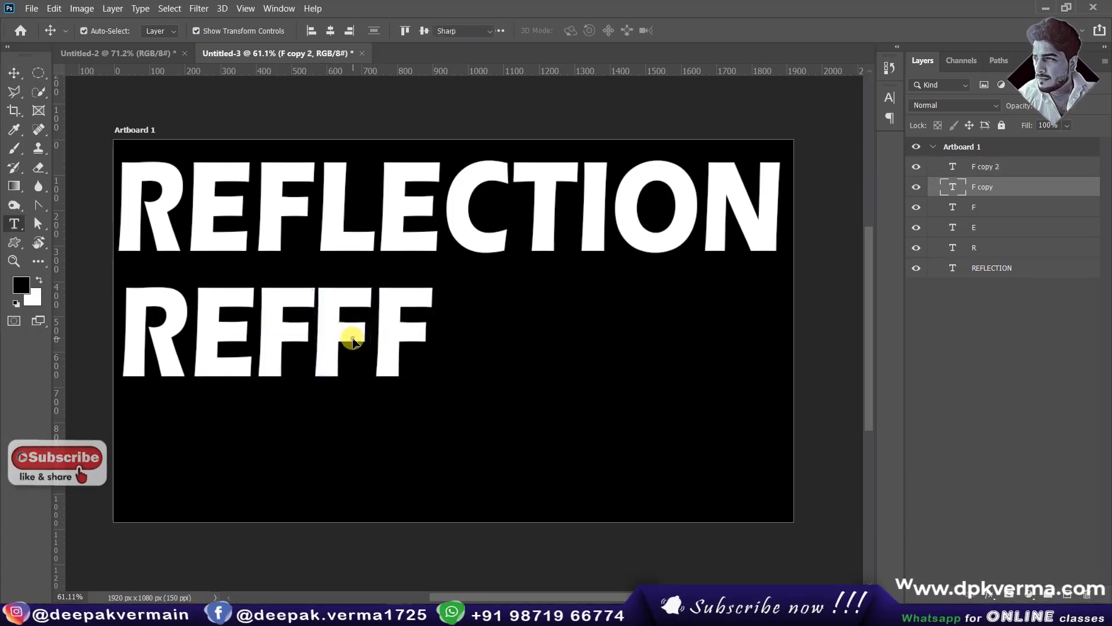
double_click(362, 333)
text(L)
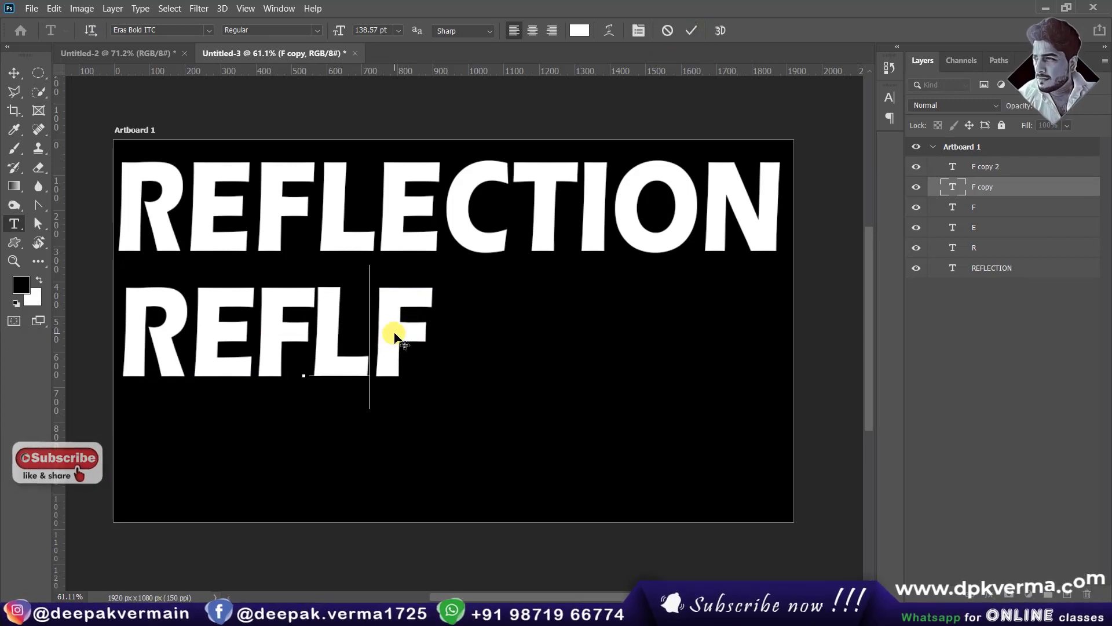
click(692, 30)
Change the last F copy to E, then add a C letter after it
click(401, 326)
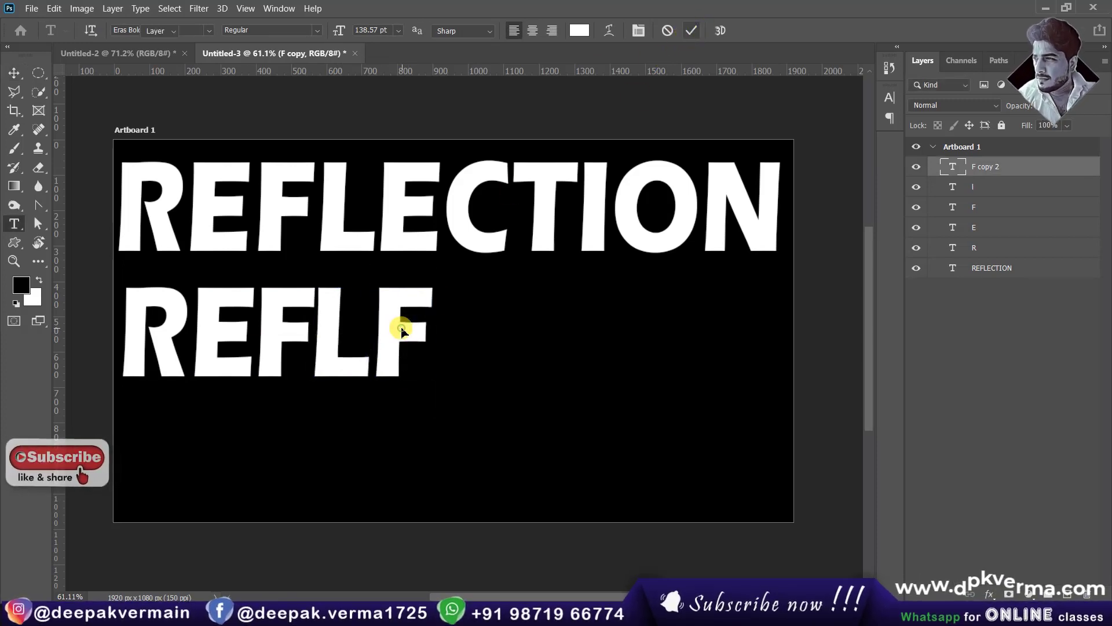
double_click(402, 325)
text(e)
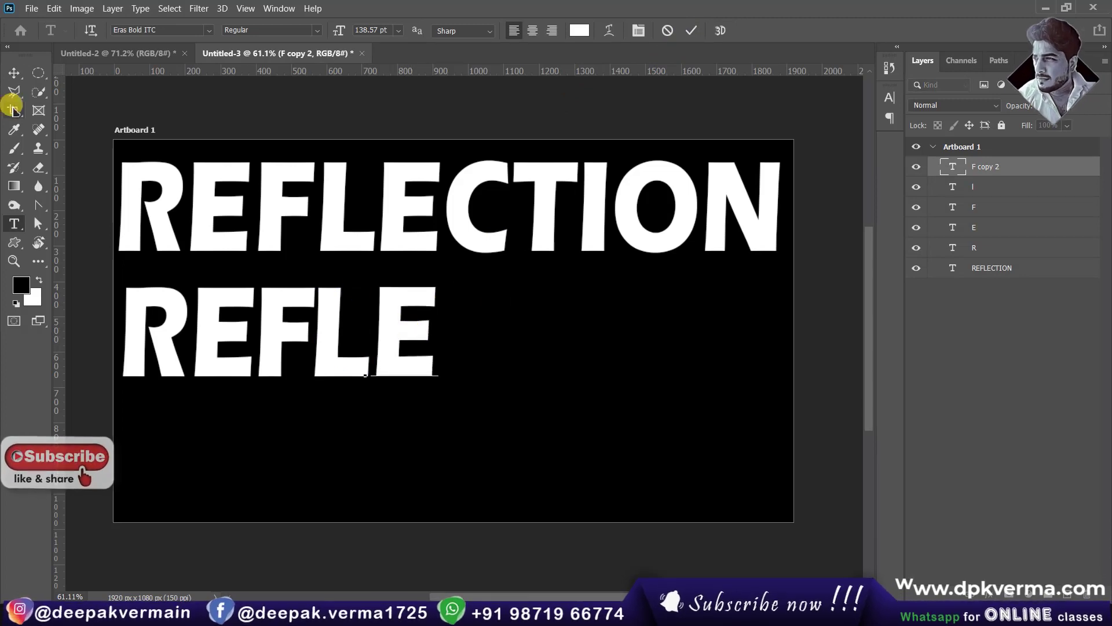
click(14, 72)
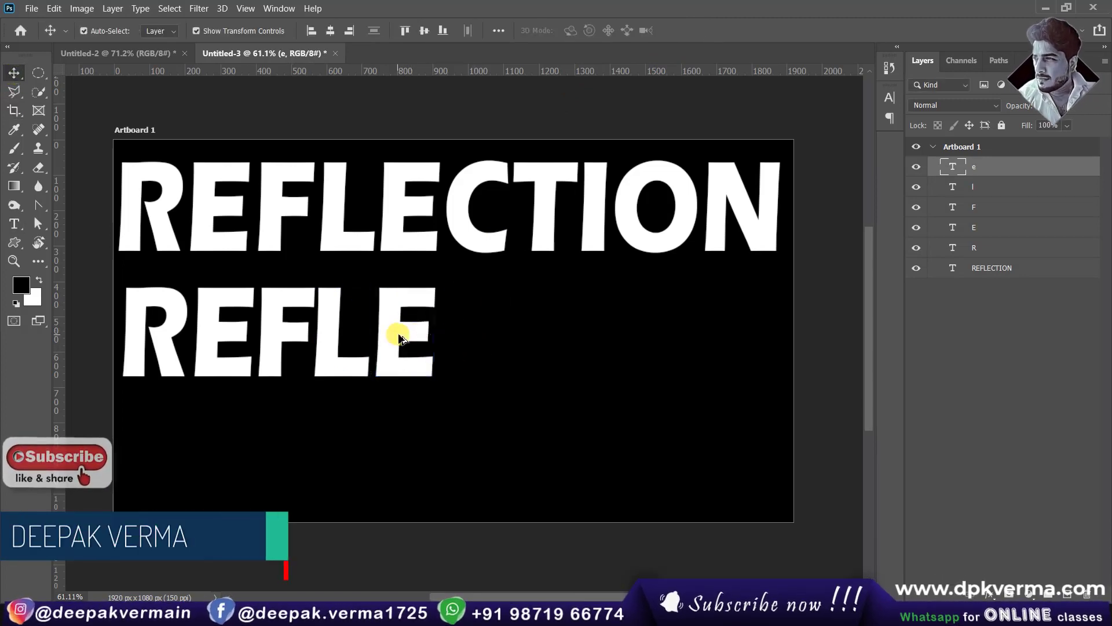
drag(398, 323, 461, 330)
key(t)
double_click(470, 329)
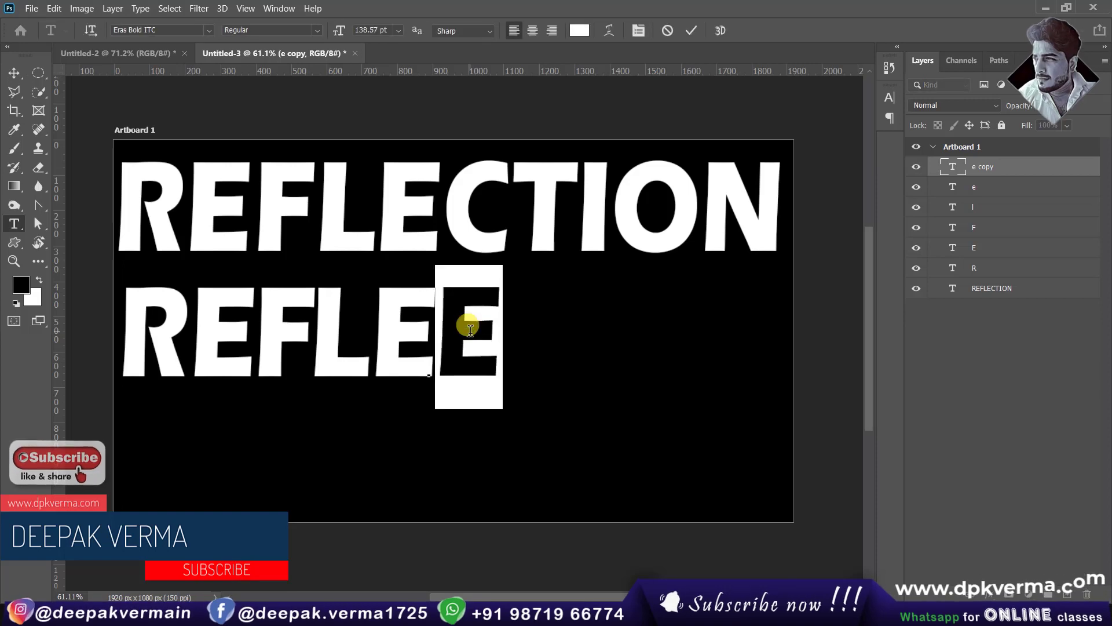
text(c)
click(14, 73)
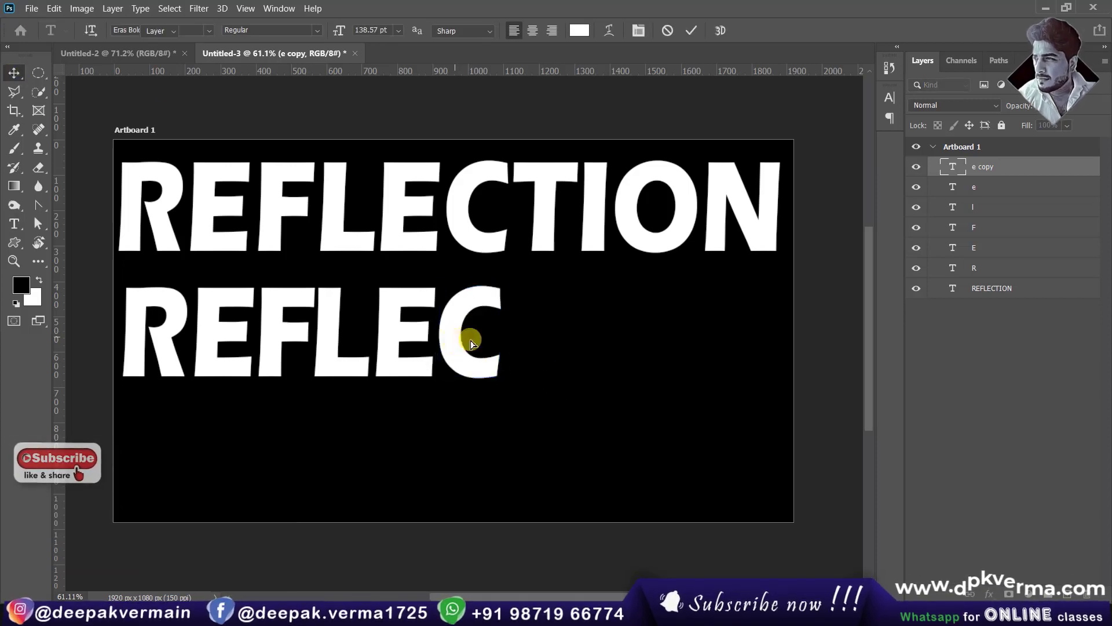
Add T and I letter layers after the C
drag(472, 333, 525, 344)
key(t)
double_click(529, 341)
text(t)
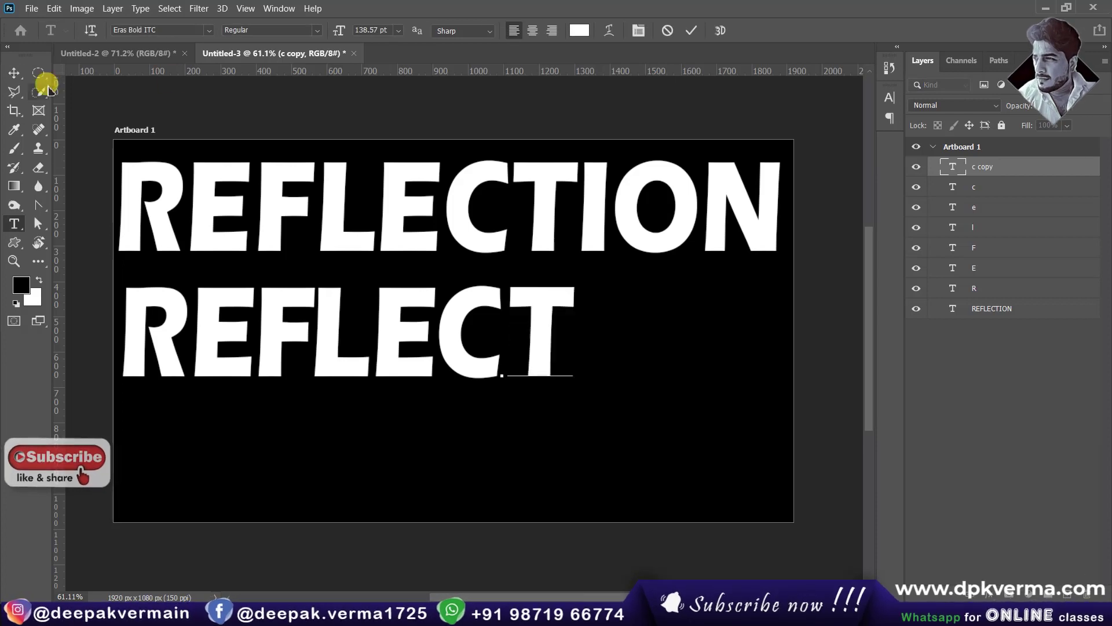
click(14, 73)
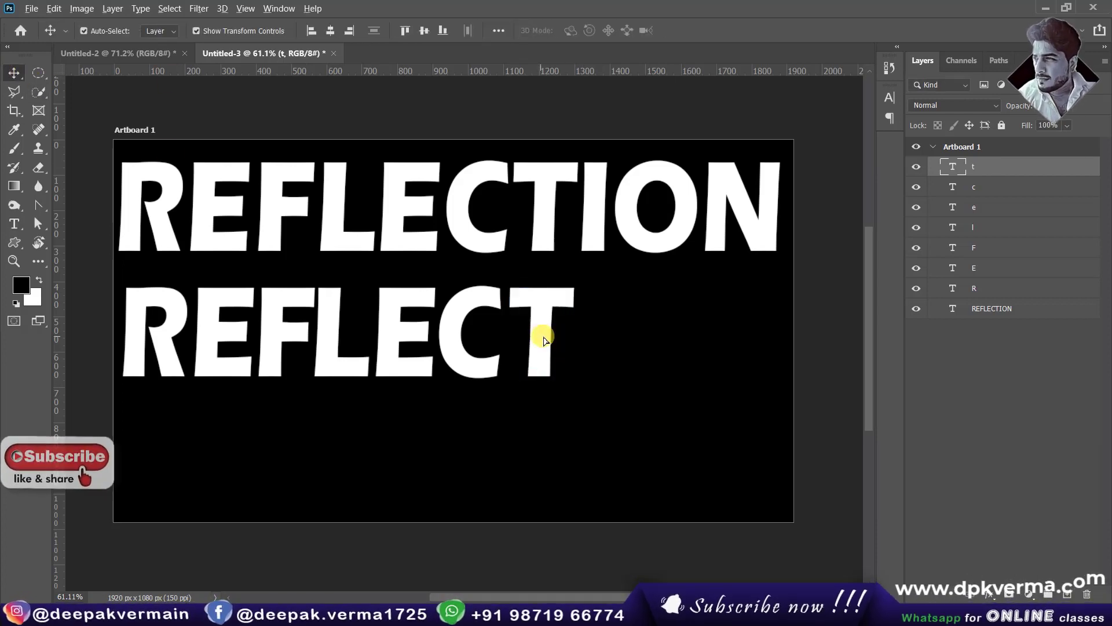
drag(553, 339, 603, 345)
key(t)
double_click(604, 341)
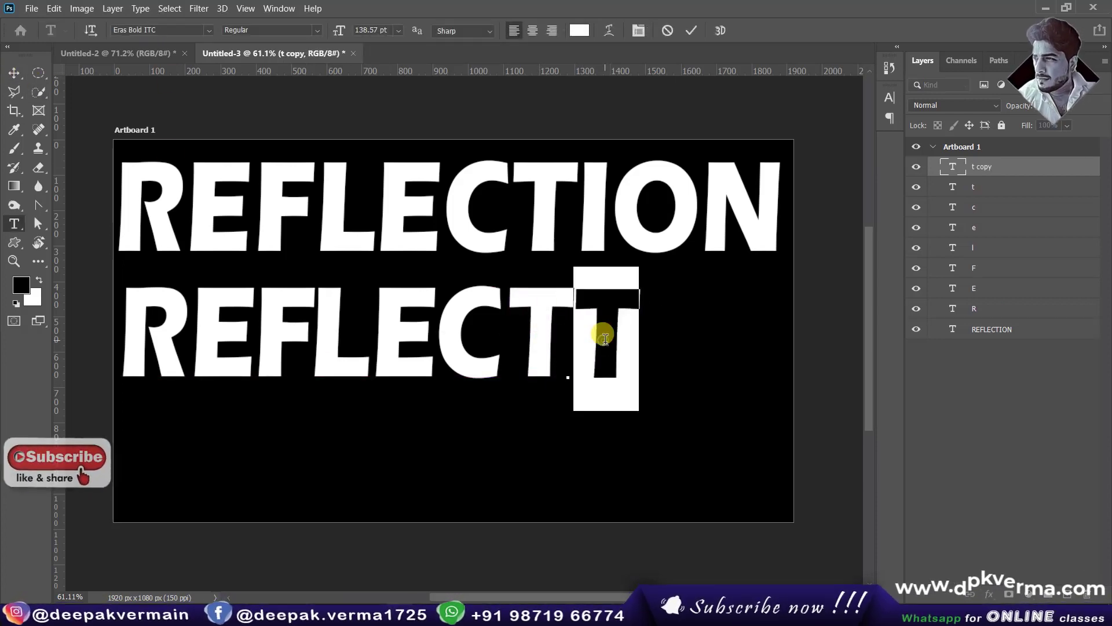
text(i)
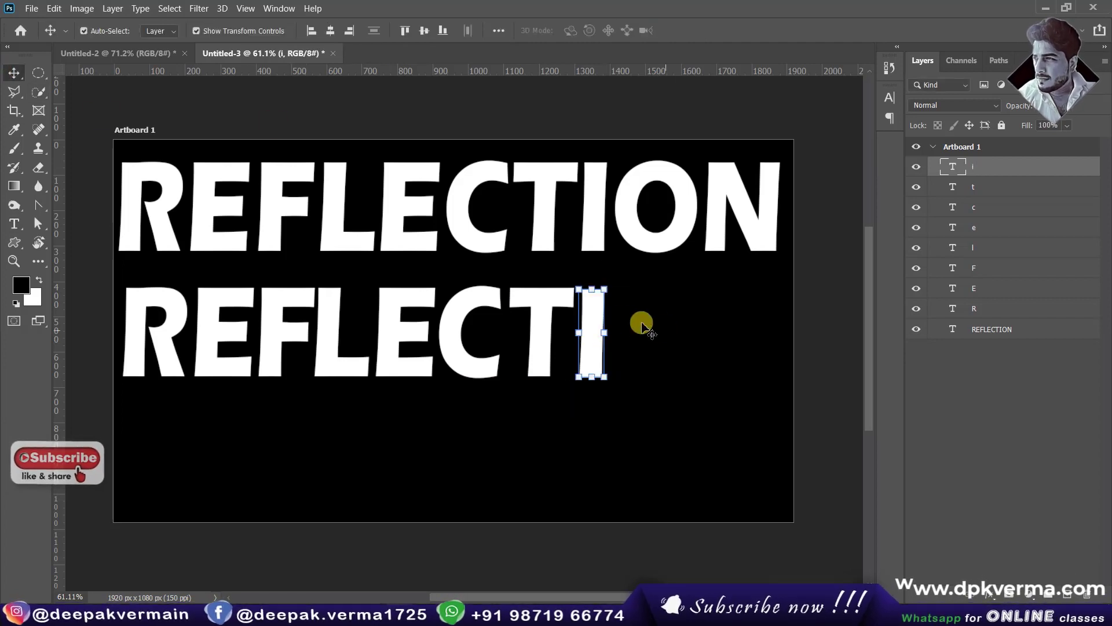
Add the O and final N letter layers to complete REFLECTION
drag(591, 322, 630, 321)
key(t)
double_click(637, 320)
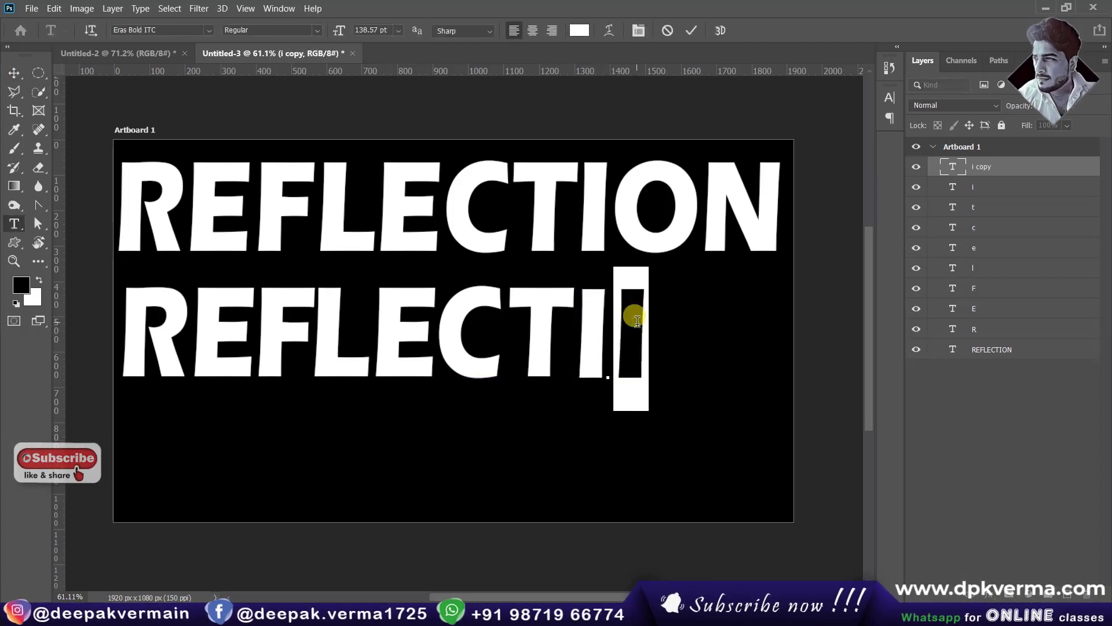
text(o)
click(14, 72)
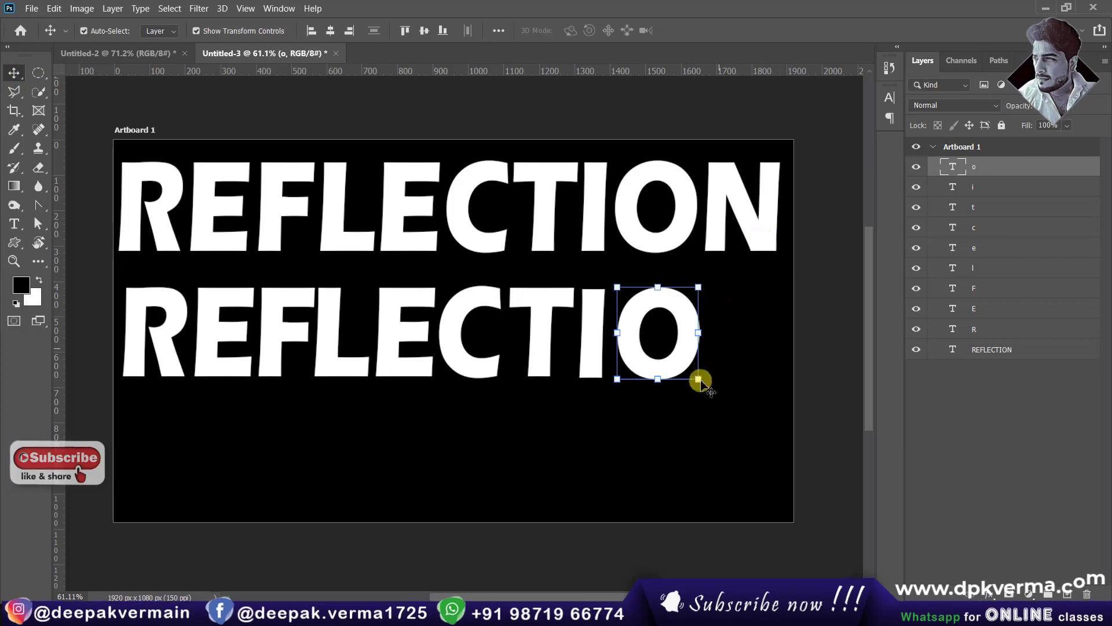
drag(688, 346, 771, 345)
key(t)
double_click(773, 342)
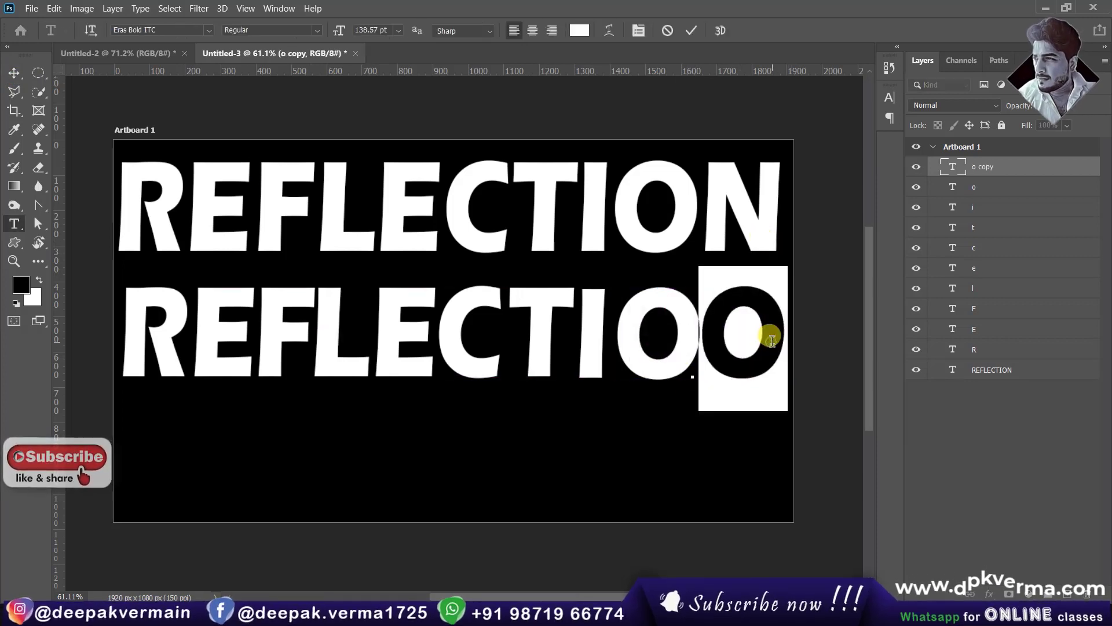
text(n)
click(14, 72)
click(360, 388)
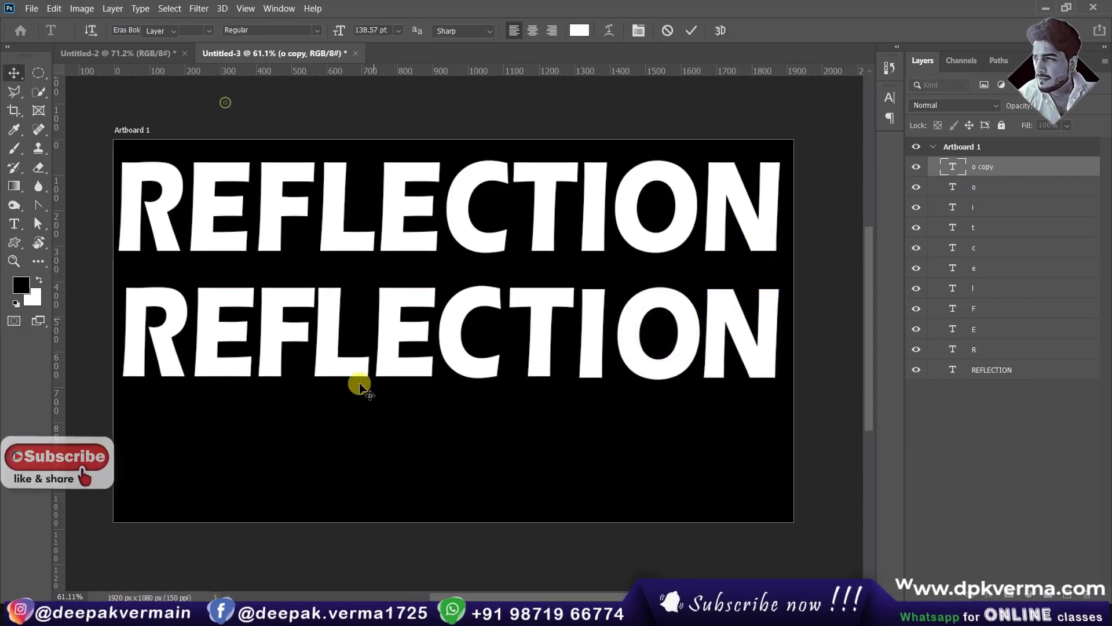
Delete the top REFLECTION text and move all letter layers up slightly
click(763, 226)
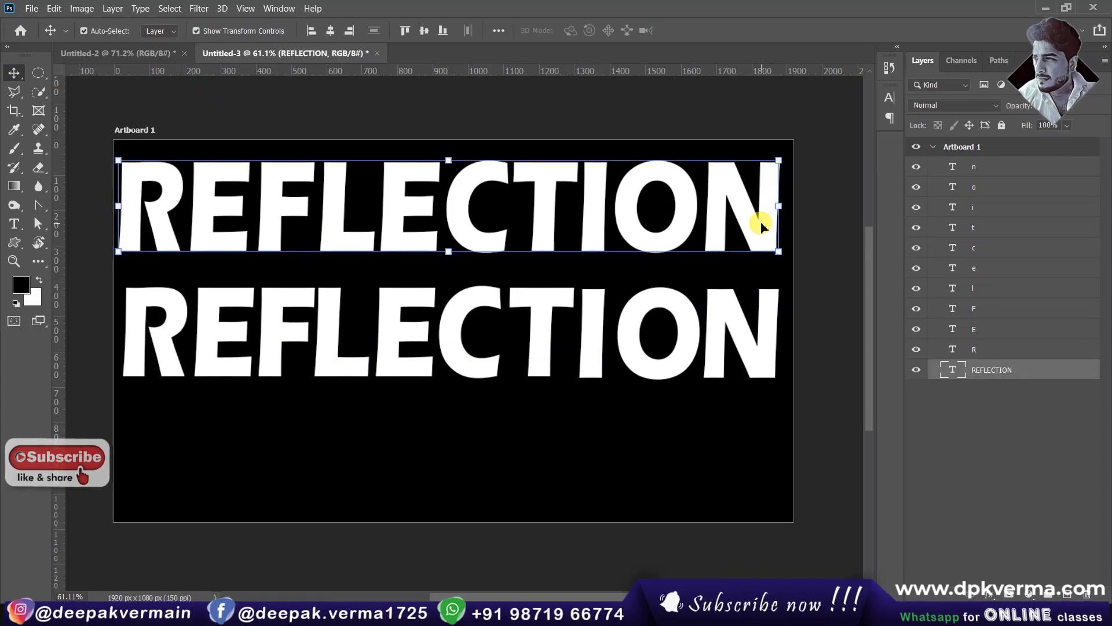
key(Delete)
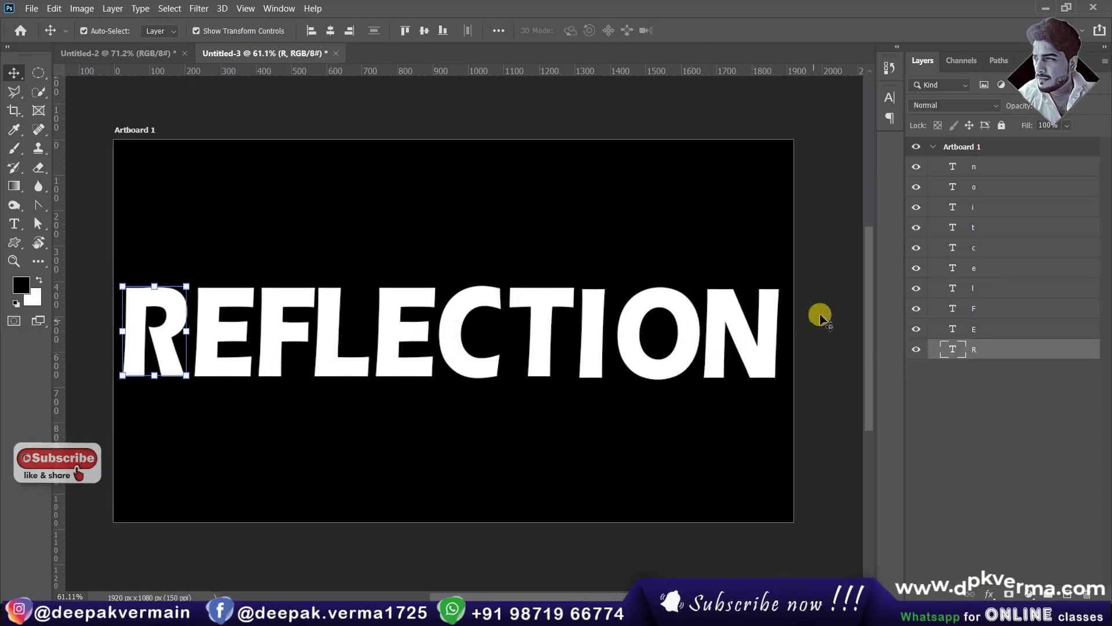
drag(821, 318, 162, 307)
drag(323, 350, 324, 320)
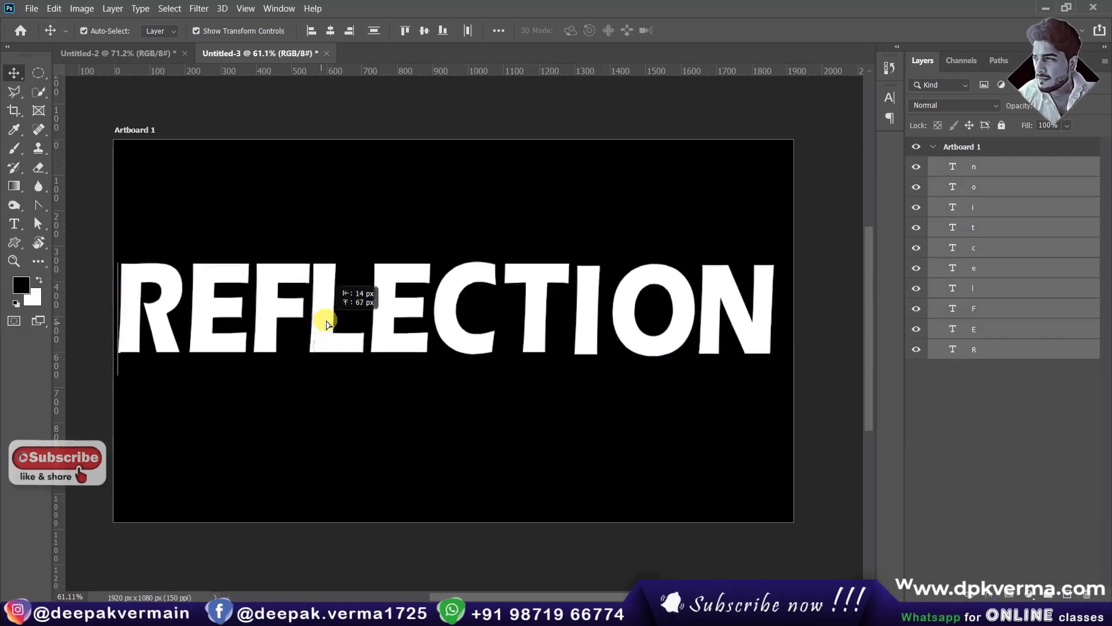
click(824, 336)
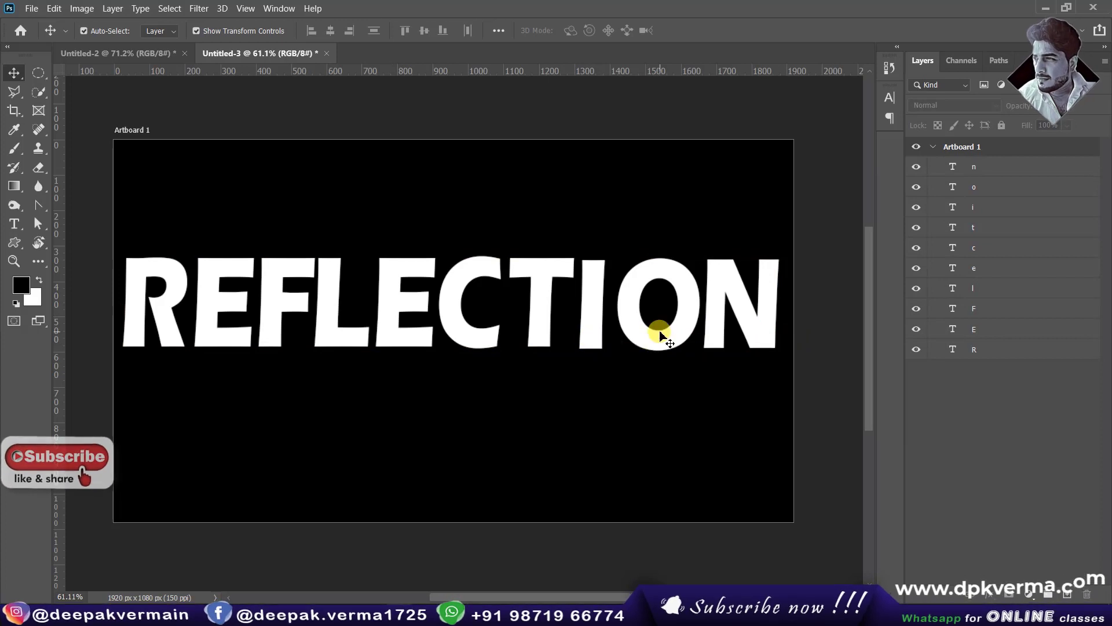
Add a layer mask to the R layer and view the Untitled-2 reference
click(979, 356)
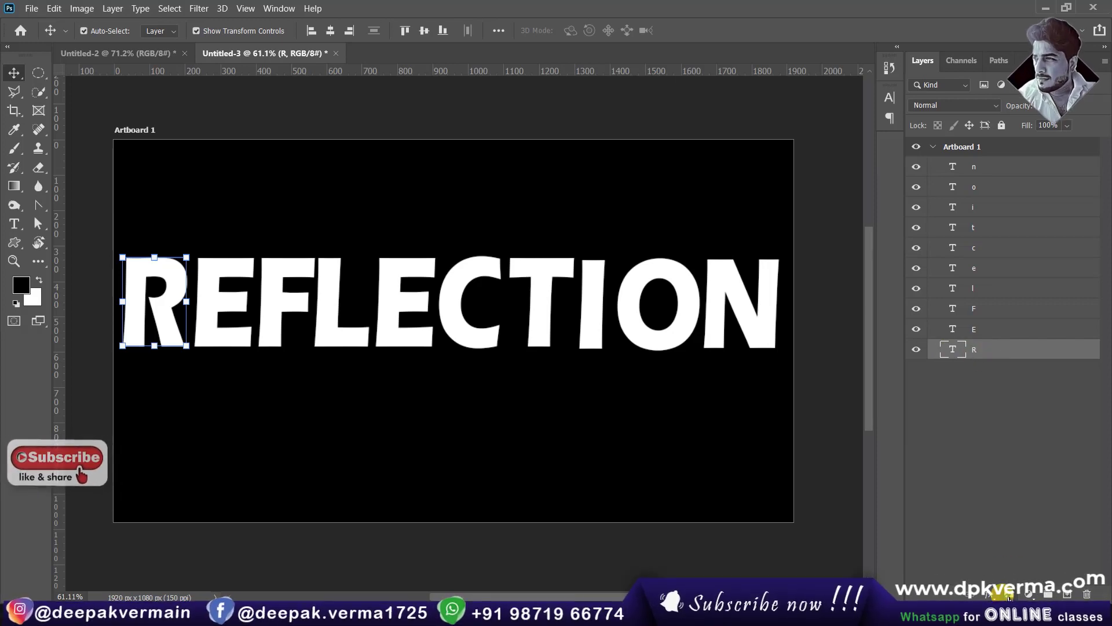
click(1010, 594)
click(155, 53)
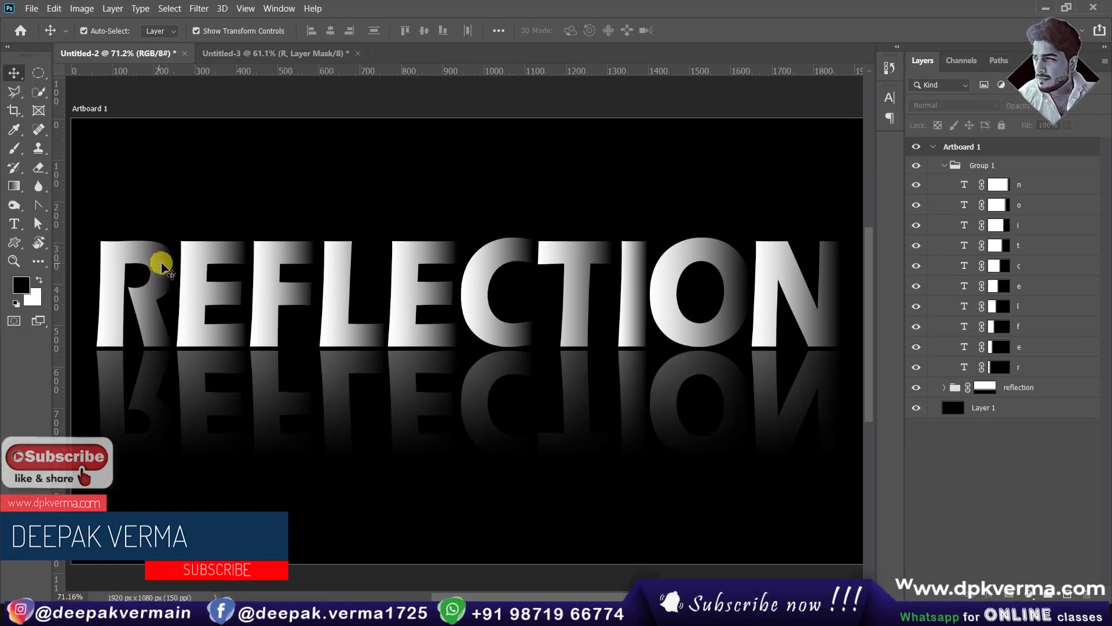
Drag a horizontal Black, White gradient across the R layer's mask in Untitled-3
click(274, 54)
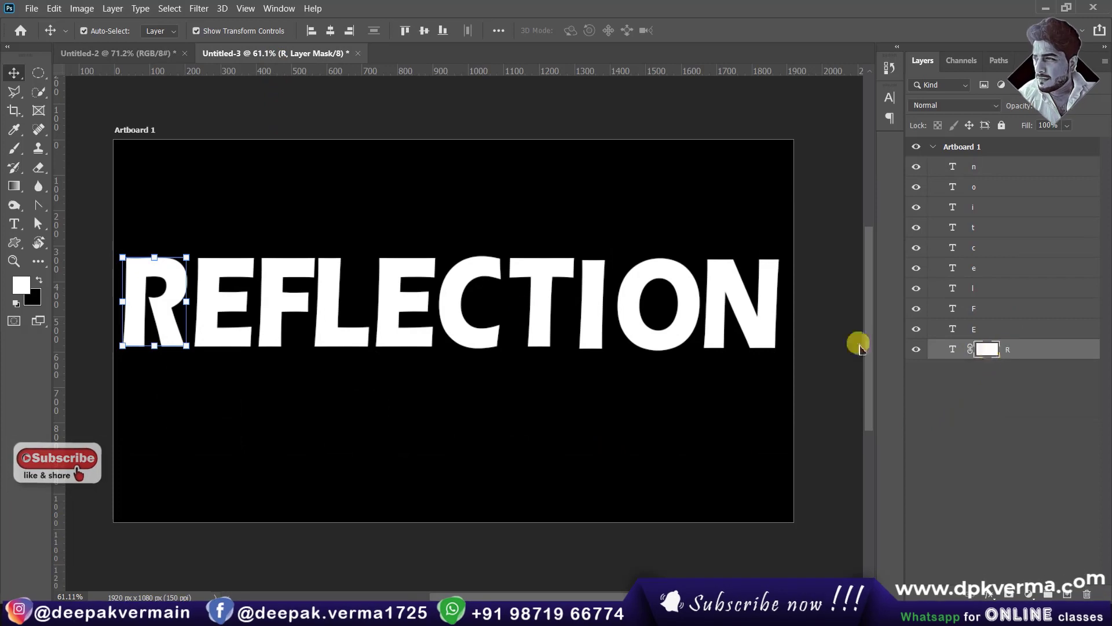
click(13, 185)
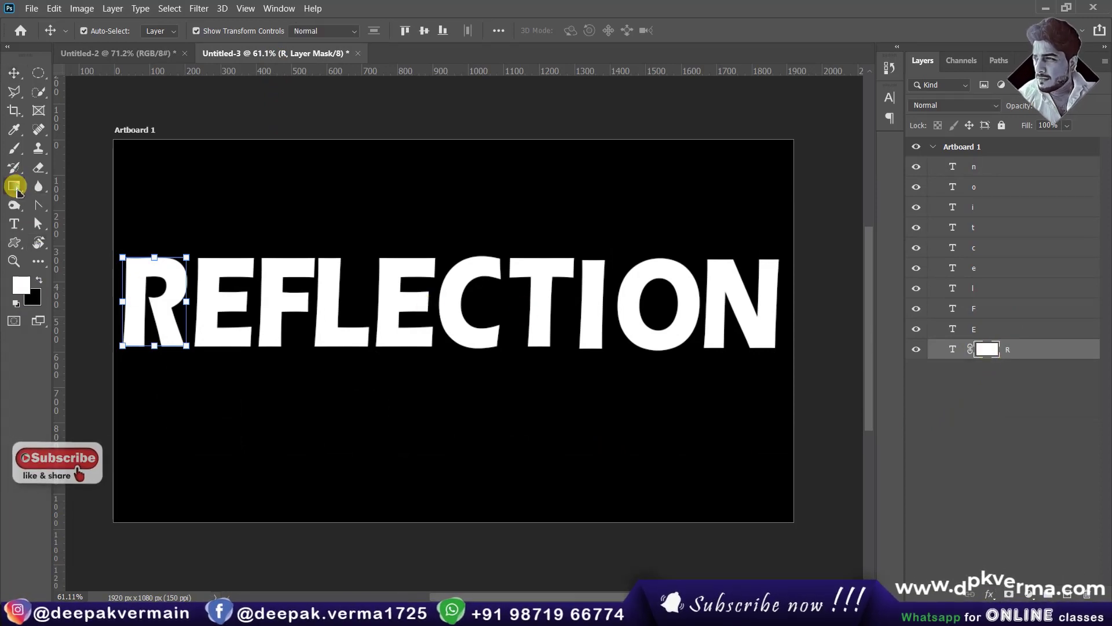
click(78, 187)
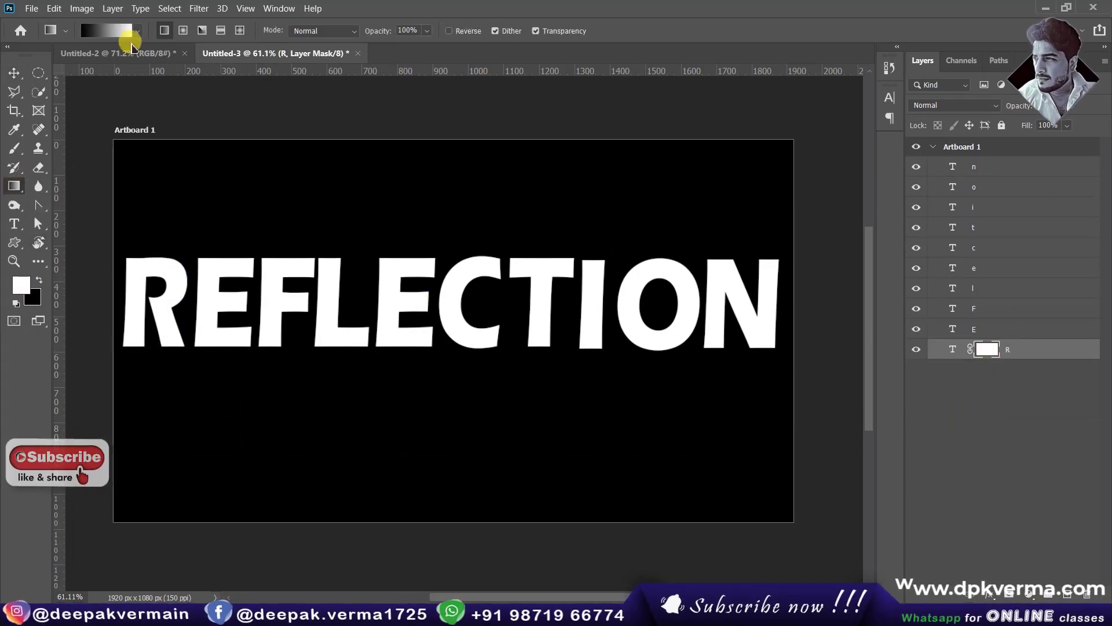
click(119, 32)
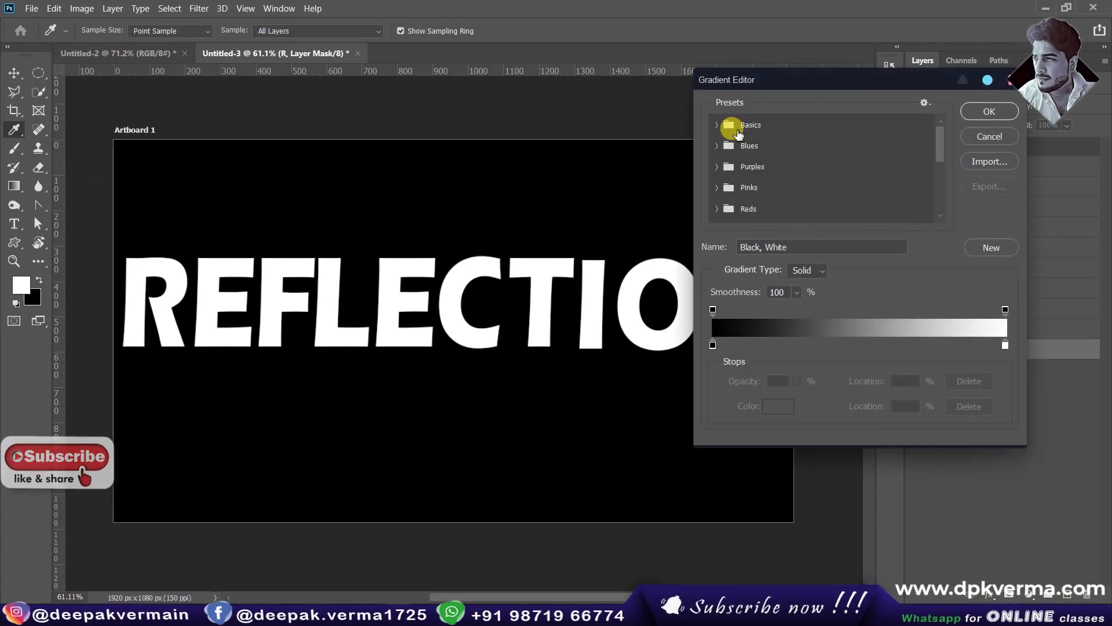
click(717, 125)
click(782, 147)
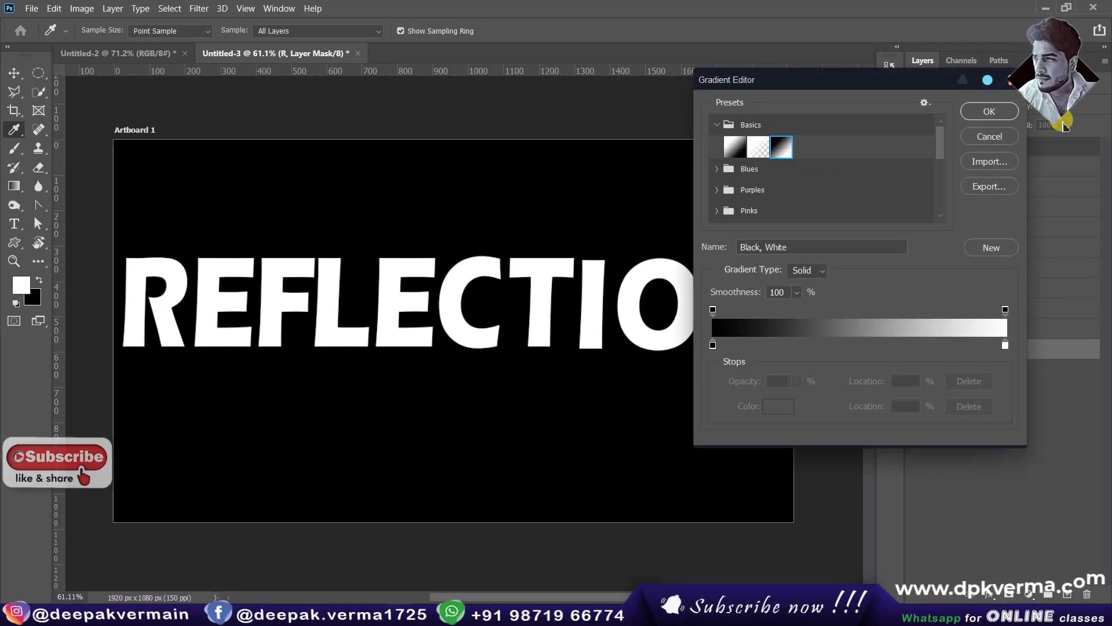
click(989, 110)
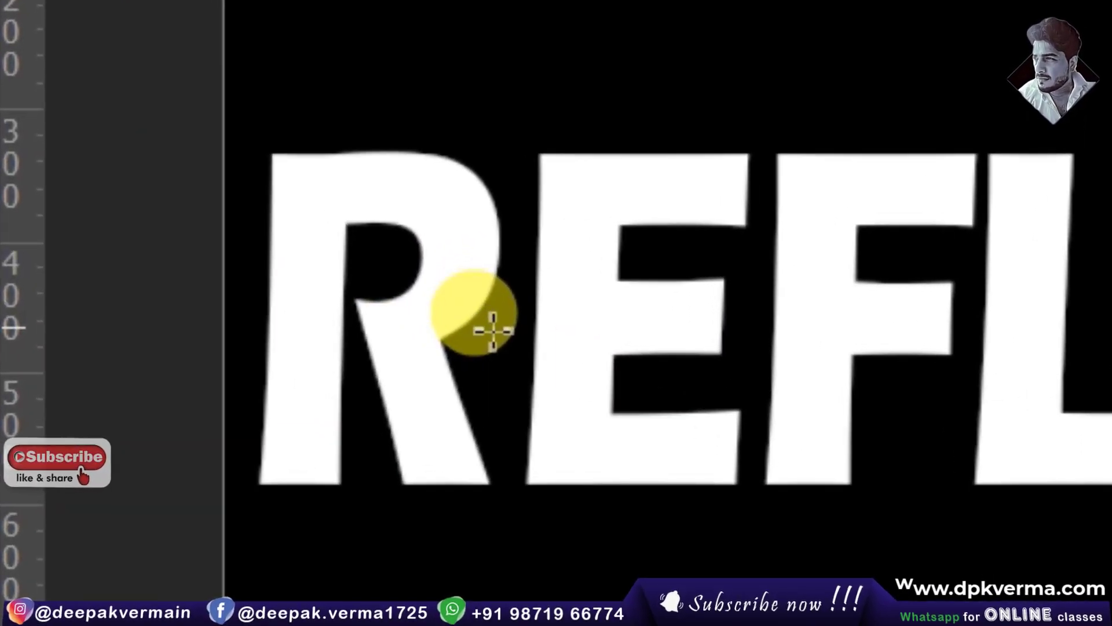
mouse_move(492, 328)
mouse_down()
mouse_move(305, 337)
mouse_move(270, 328)
mouse_up()
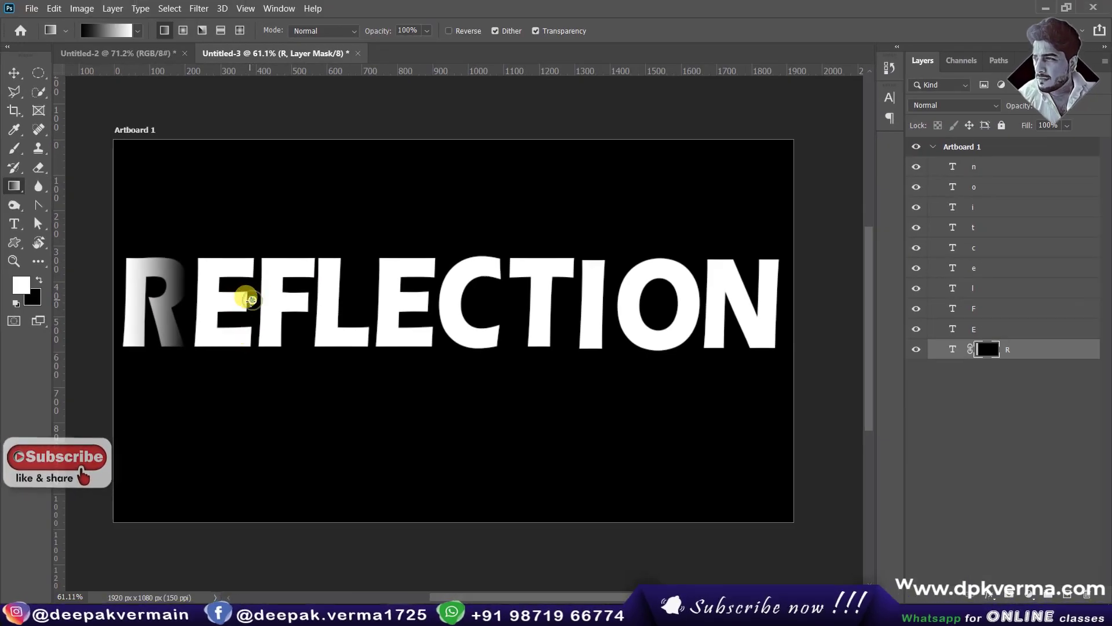
Undo the R's redrawn gradient, then mask the first E and gradient-fade it
drag(251, 299, 198, 301)
key(ctrl+z)
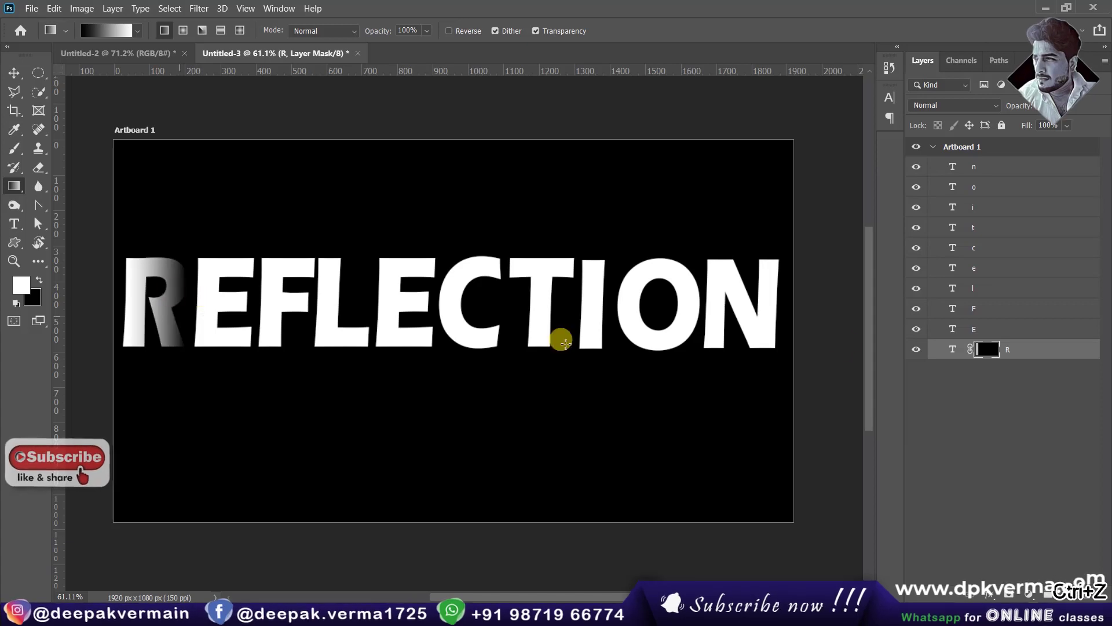
click(994, 332)
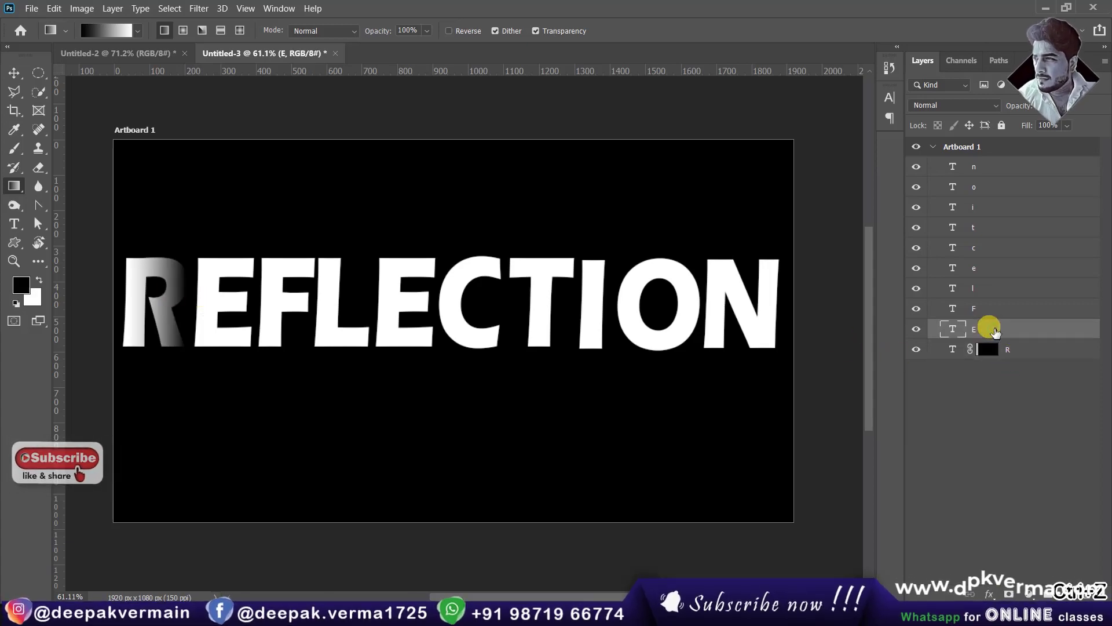
click(1009, 595)
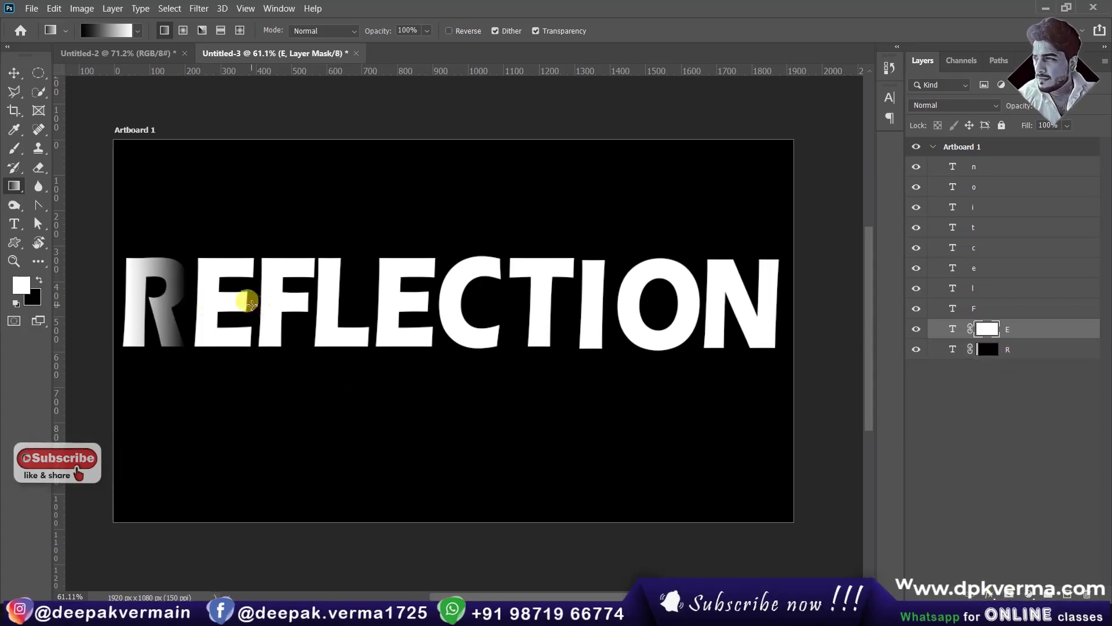
drag(250, 301, 197, 300)
Gradient-fade the F and L letters across their layer masks
click(985, 309)
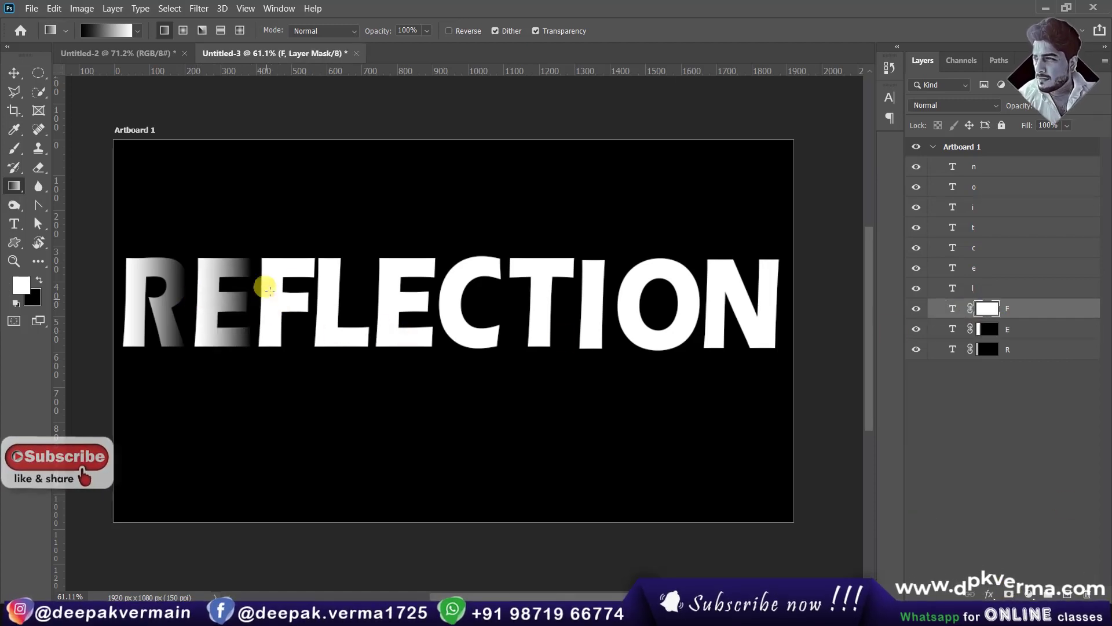
drag(311, 300, 263, 301)
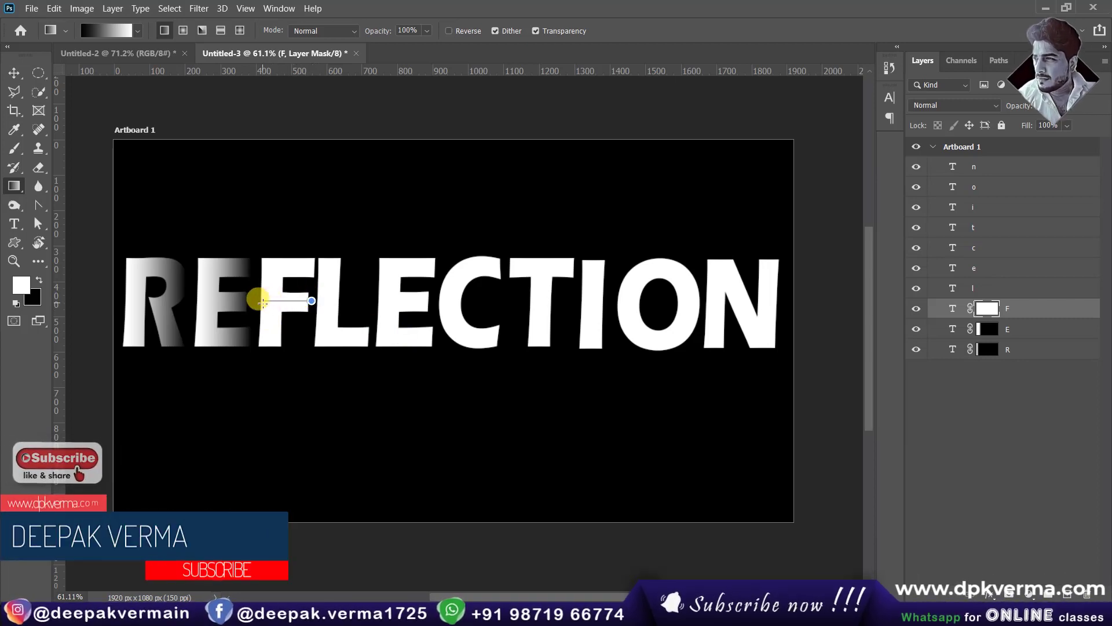
drag(263, 300, 264, 301)
click(1035, 288)
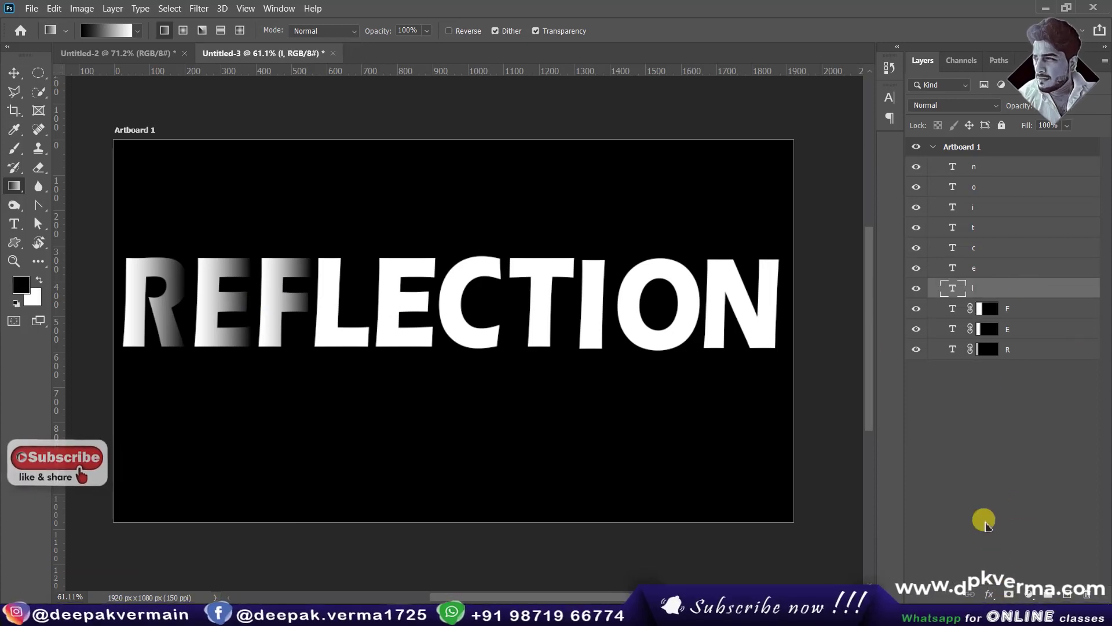
key(x)
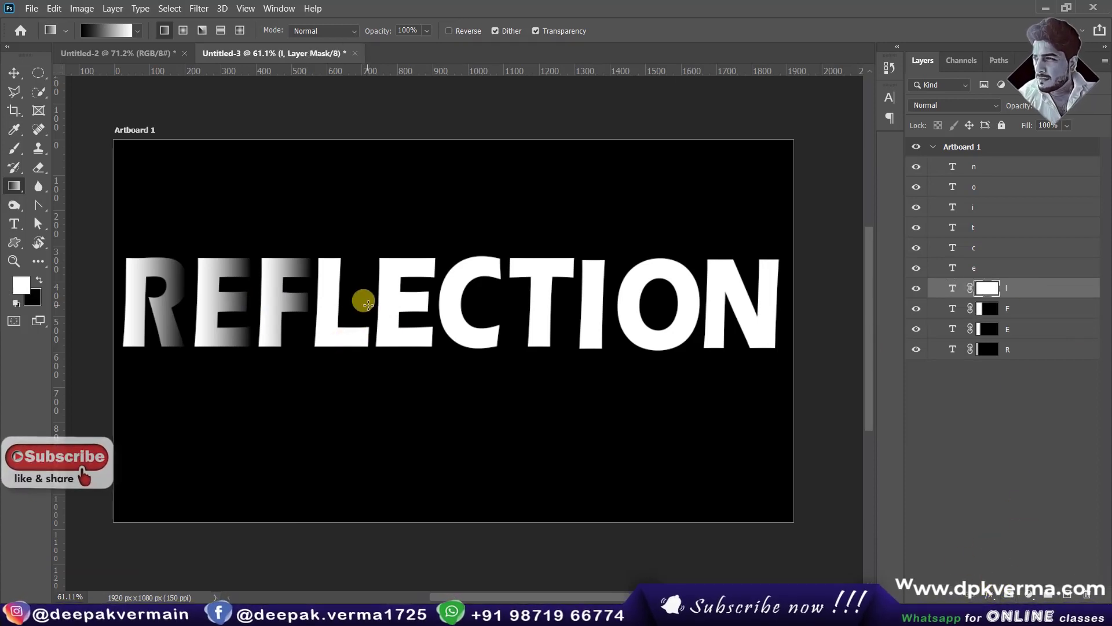
drag(368, 302, 318, 302)
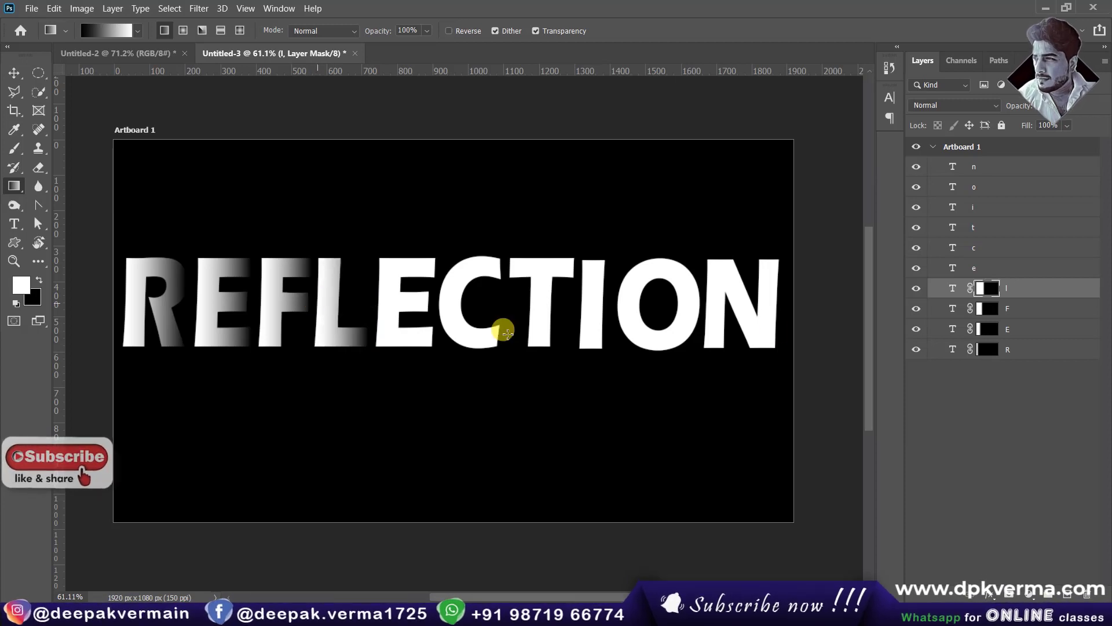
Add layer masks to the second E and the C and gradient-fade each
click(995, 270)
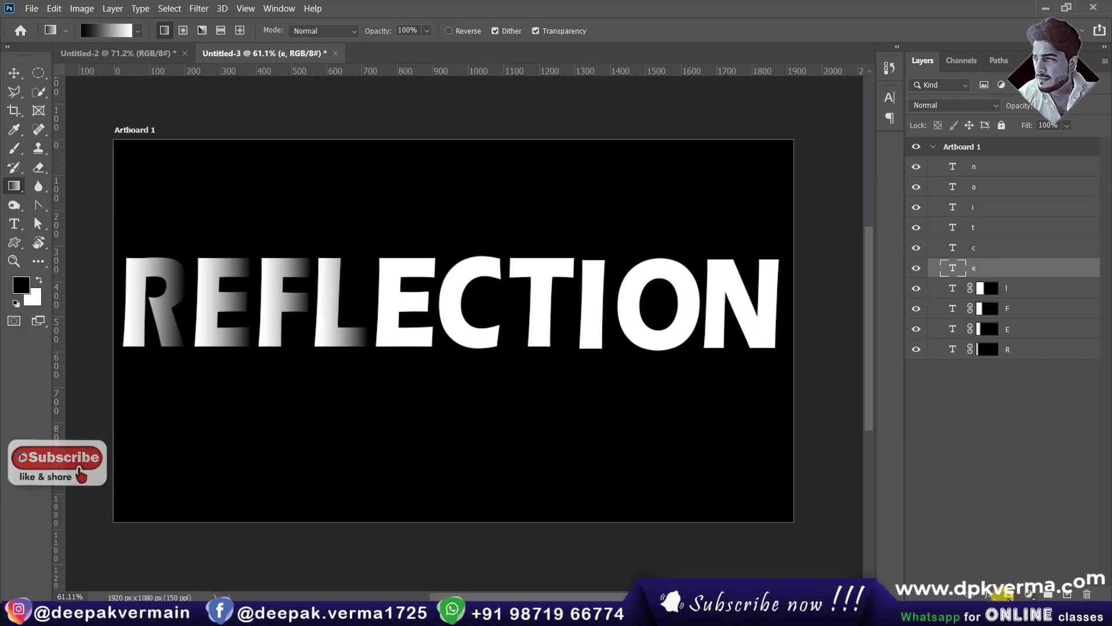
click(1006, 593)
key(x)
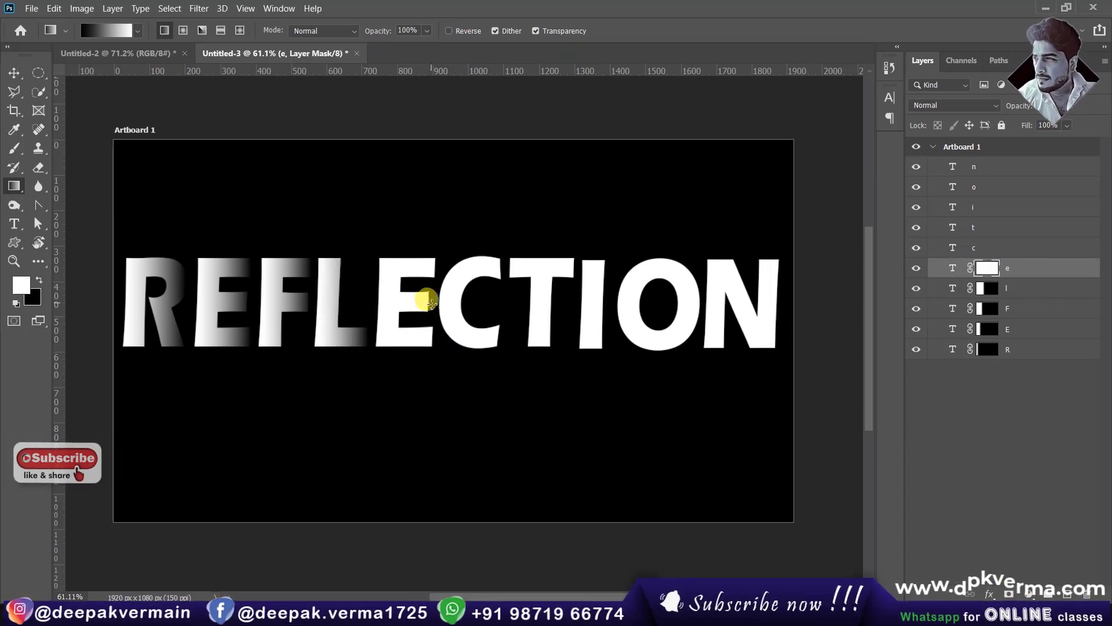
drag(432, 302, 375, 299)
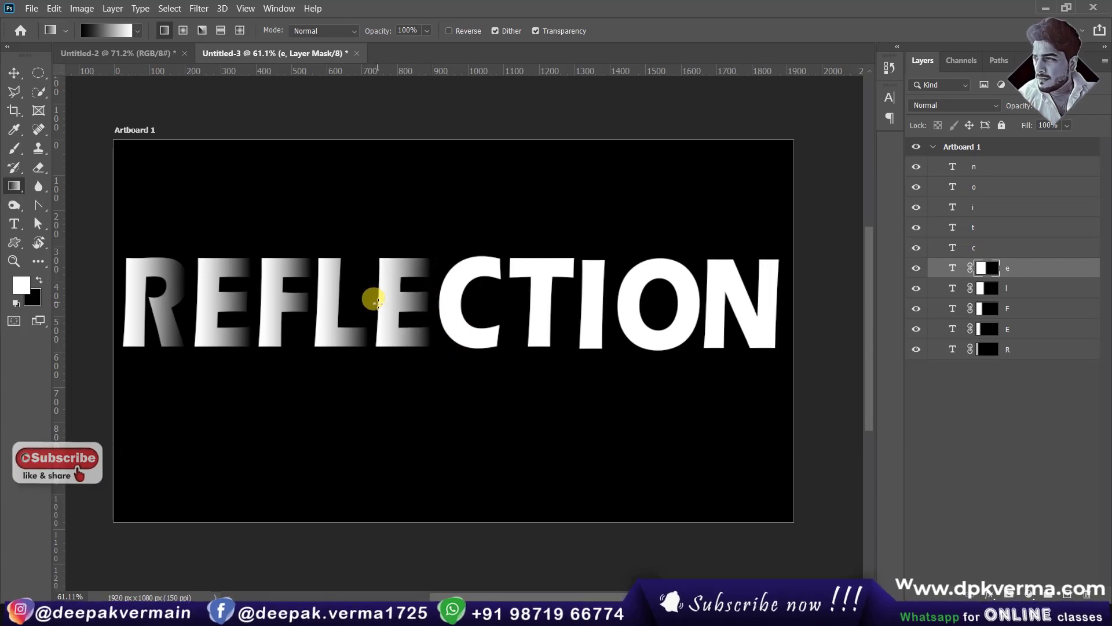
click(950, 248)
click(1006, 593)
key(x)
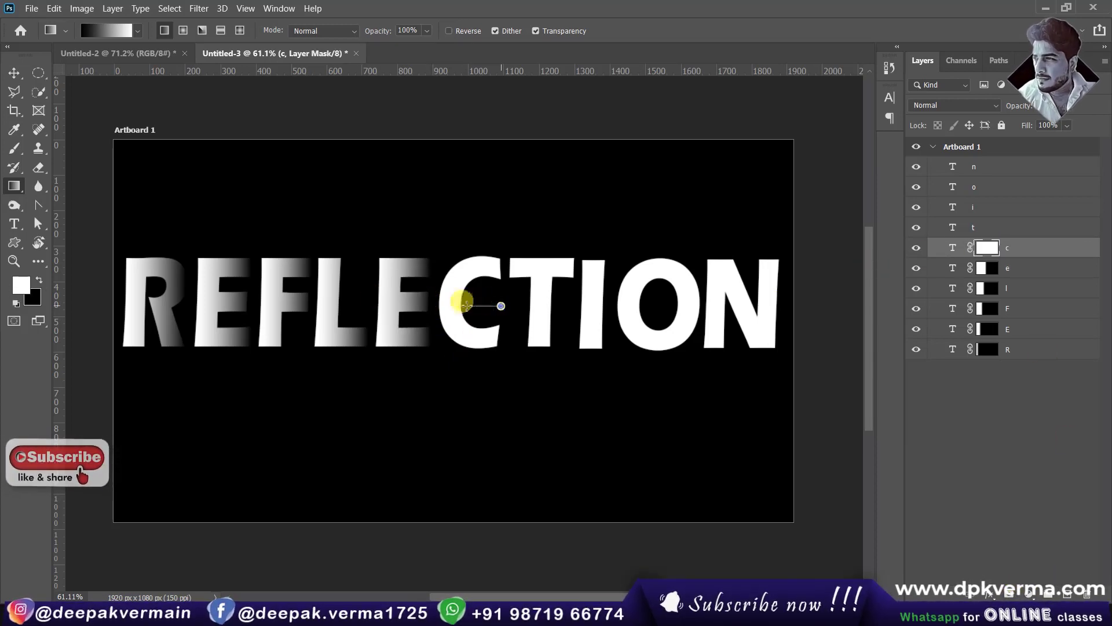
drag(497, 303, 457, 301)
Add layer masks to the T and I and gradient-fade each
click(950, 228)
click(1006, 593)
drag(571, 306, 517, 308)
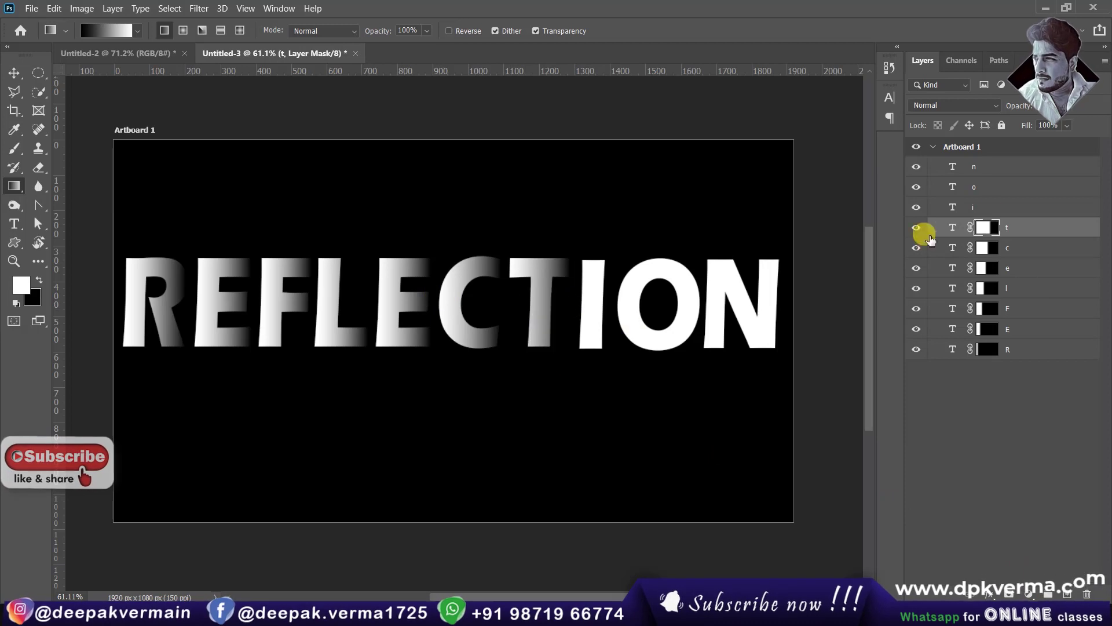
click(950, 207)
click(1007, 593)
key(x)
drag(600, 302, 576, 299)
Mask and gradient-fade the O and N, then return to the Move tool and deselect
click(950, 186)
click(1007, 593)
key(x)
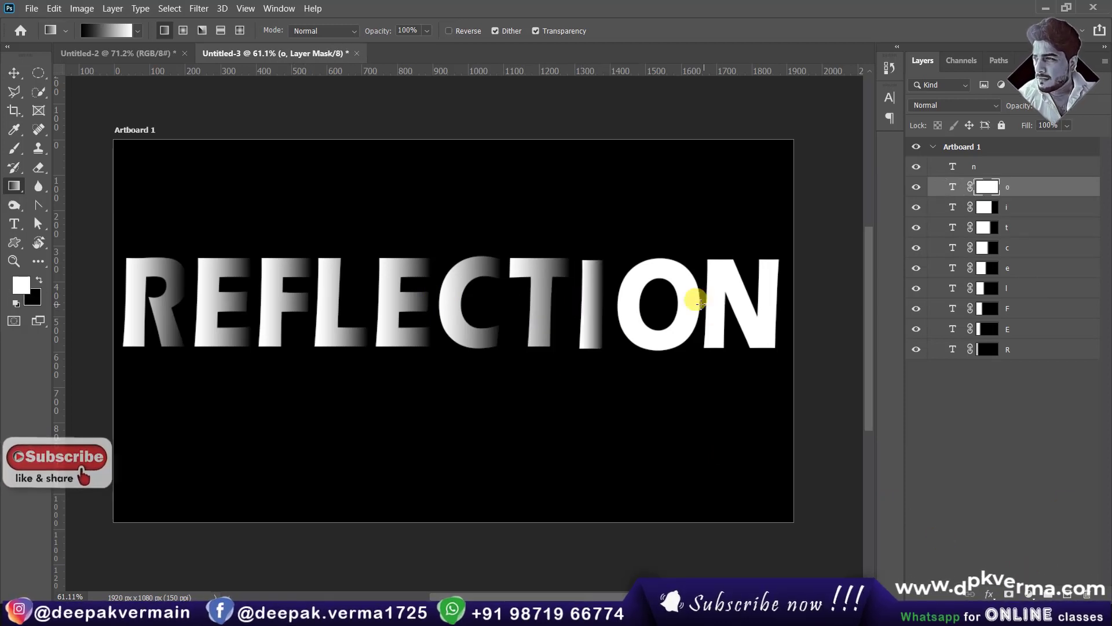
drag(698, 294, 606, 295)
click(950, 166)
click(1006, 593)
key(x)
drag(780, 311, 703, 299)
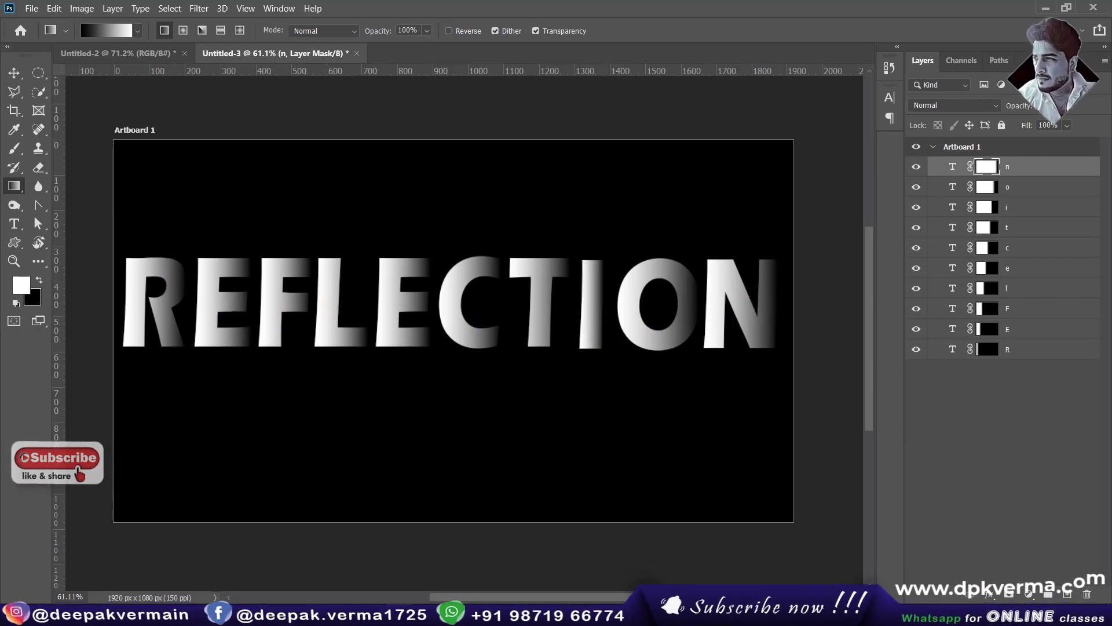
click(14, 73)
click(167, 112)
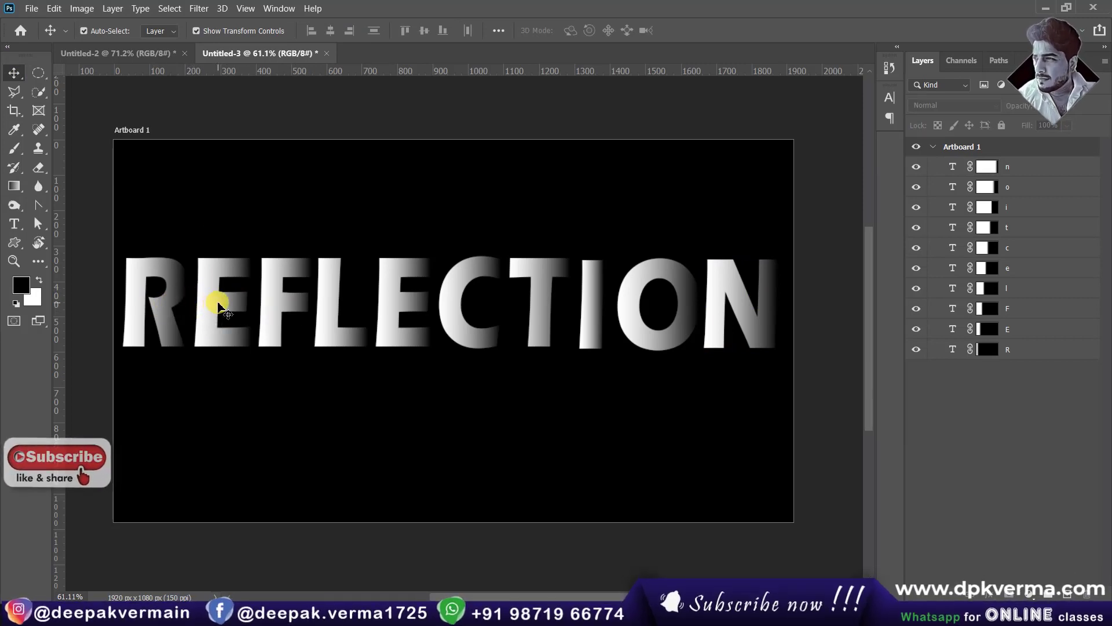
Slide the E, F, L, E, C, T, I, O and N left against their neighbours, then select all letters
mouse_move(218, 304)
mouse_down()
mouse_move(199, 305)
mouse_move(241, 310)
mouse_up()
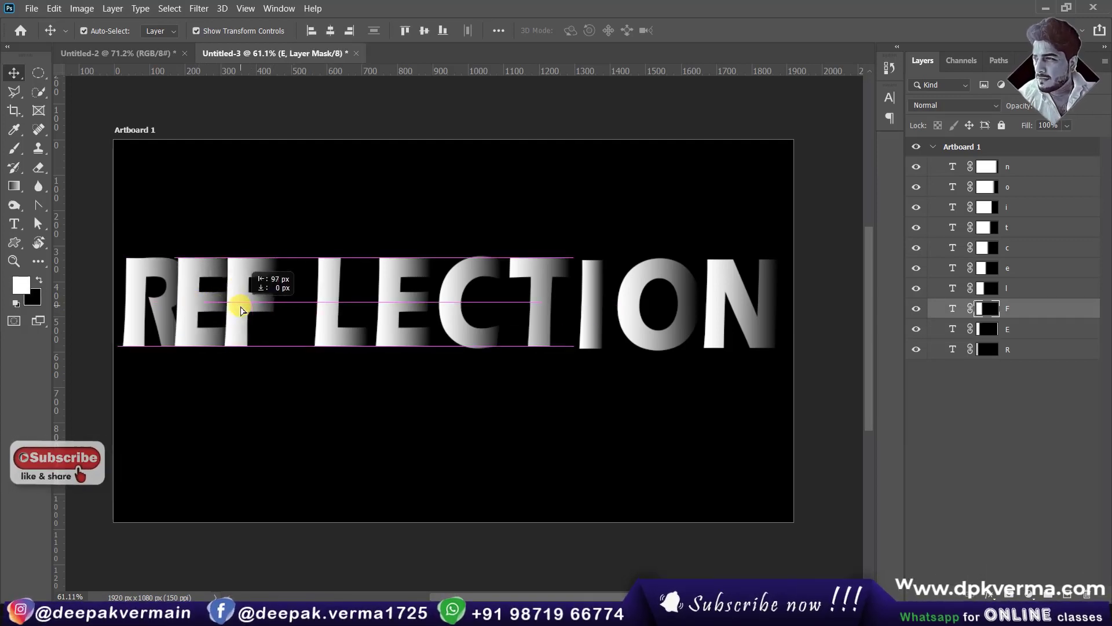
drag(241, 310, 242, 310)
drag(327, 313, 285, 316)
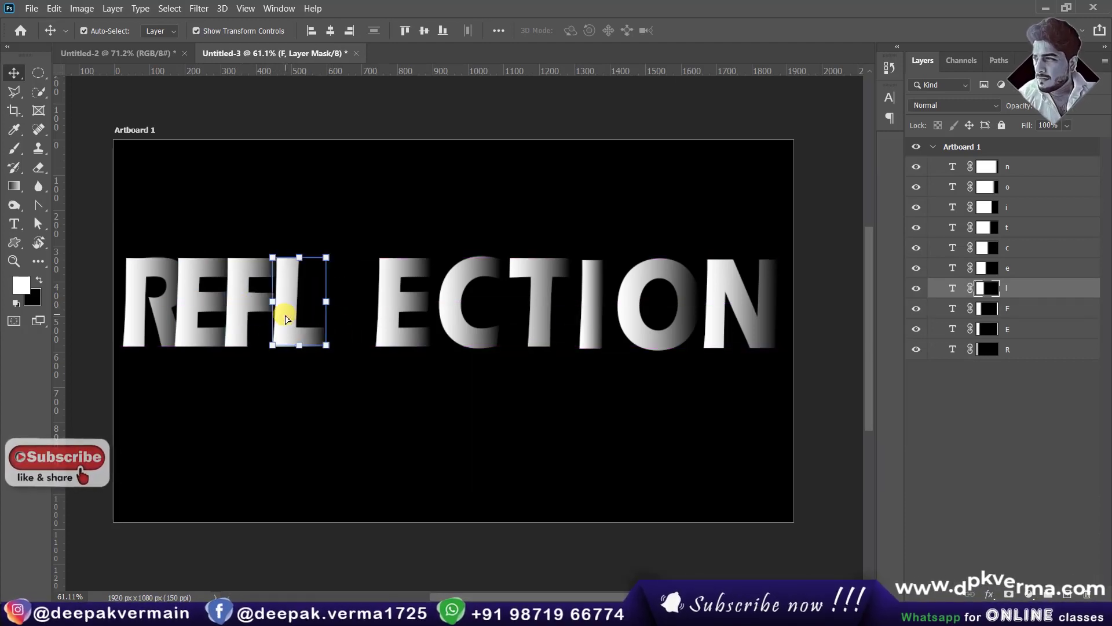
drag(382, 315, 335, 312)
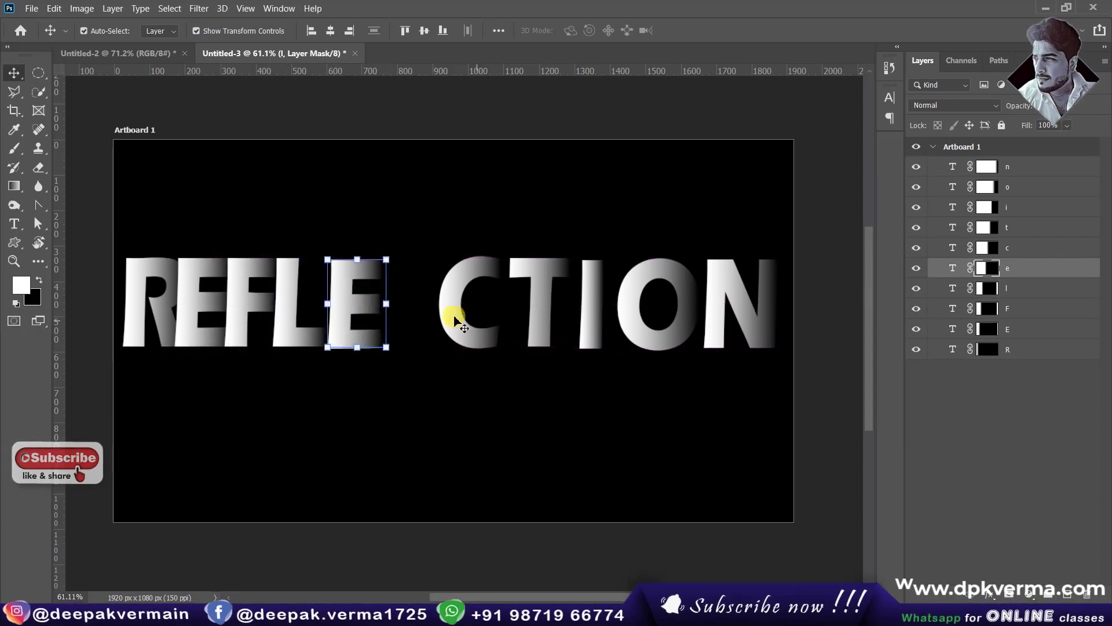
drag(445, 315, 397, 316)
drag(529, 299, 479, 301)
mouse_move(597, 307)
mouse_down()
mouse_move(523, 306)
mouse_move(534, 305)
mouse_up()
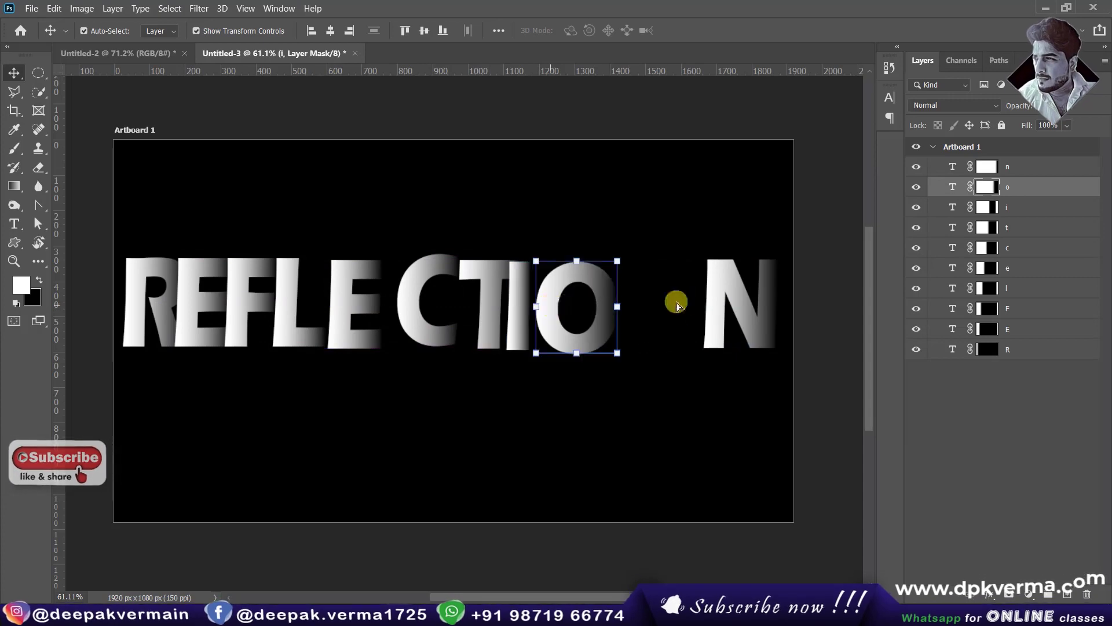
drag(717, 311, 631, 307)
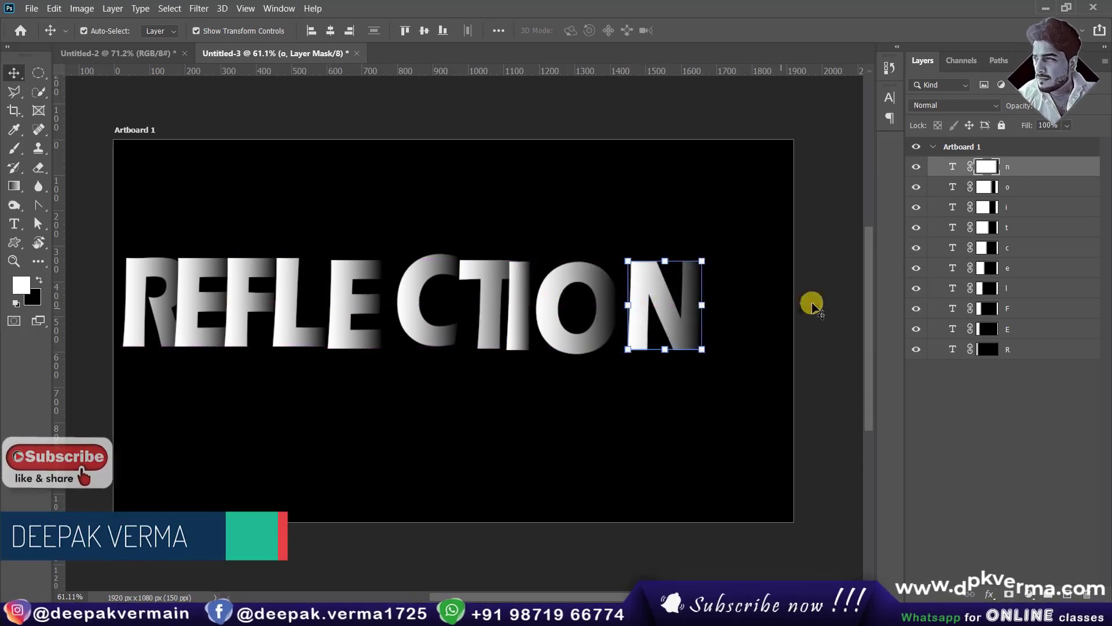
drag(719, 356, 124, 278)
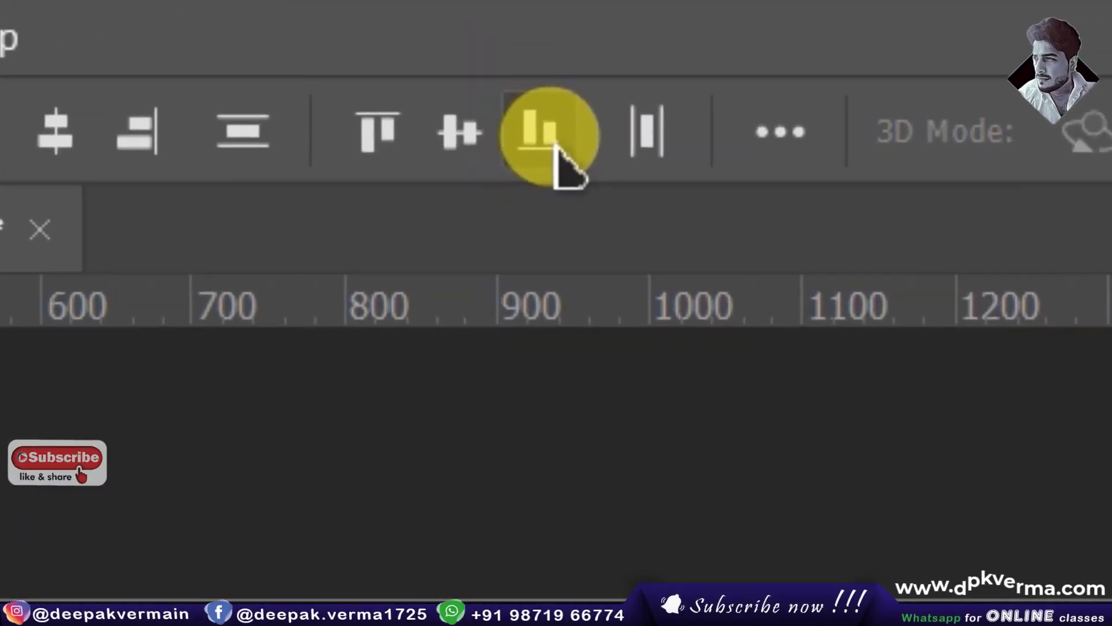
Align the letters on their bottom edges and fine-tune the O and N positions
click(556, 144)
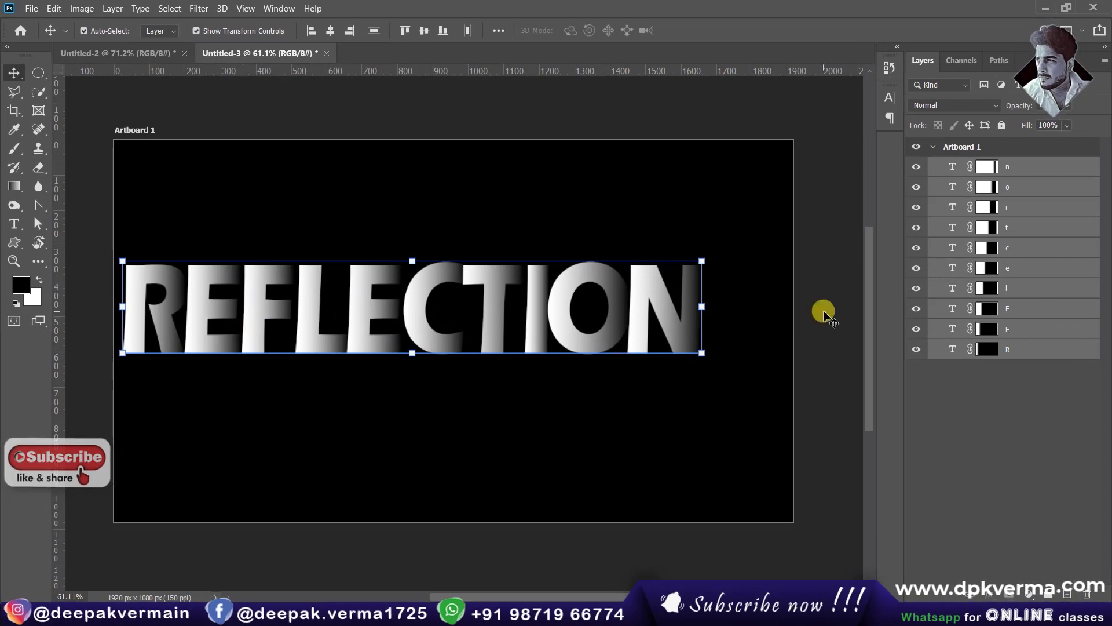
click(824, 311)
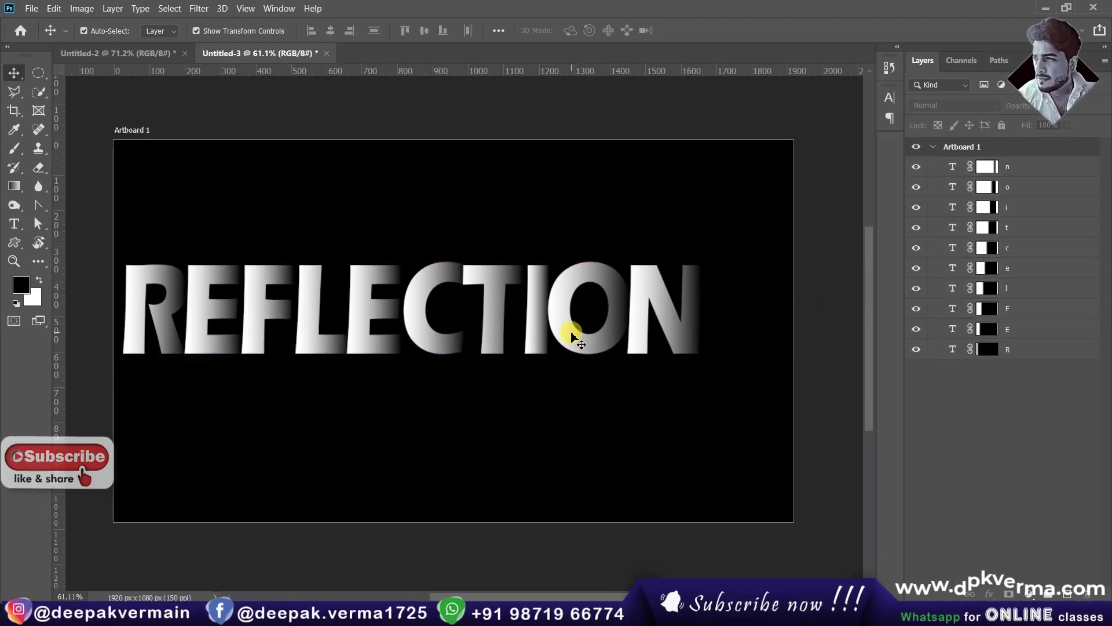
drag(572, 337, 549, 336)
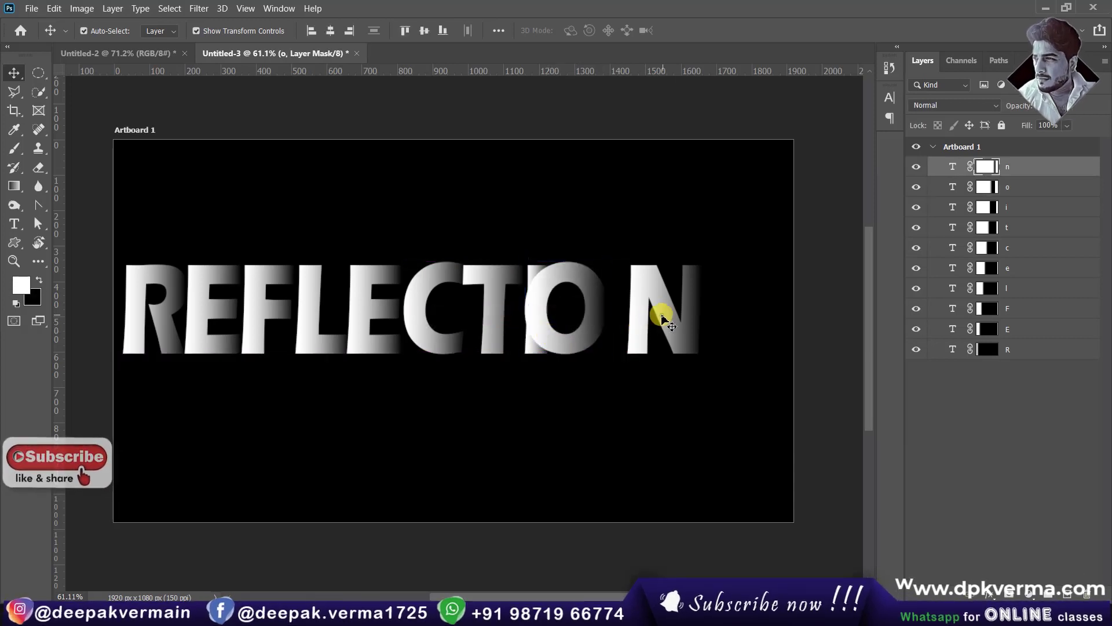
drag(662, 318, 647, 319)
drag(552, 315, 564, 317)
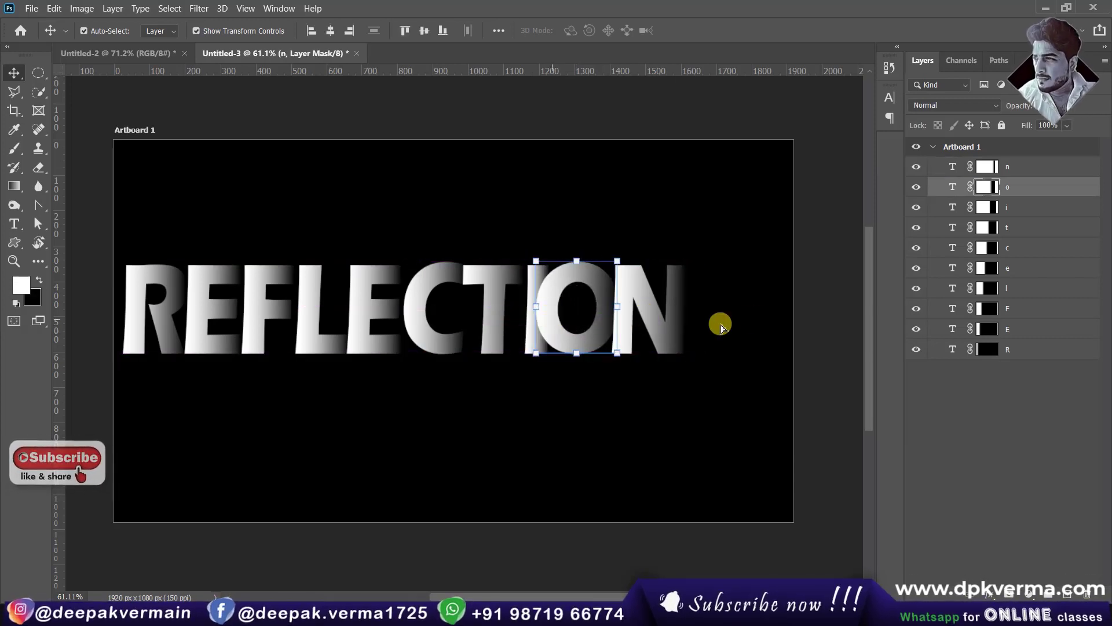
Select all REFLECTION letters, distribute their horizontal centres evenly, and deselect
drag(784, 311, 111, 300)
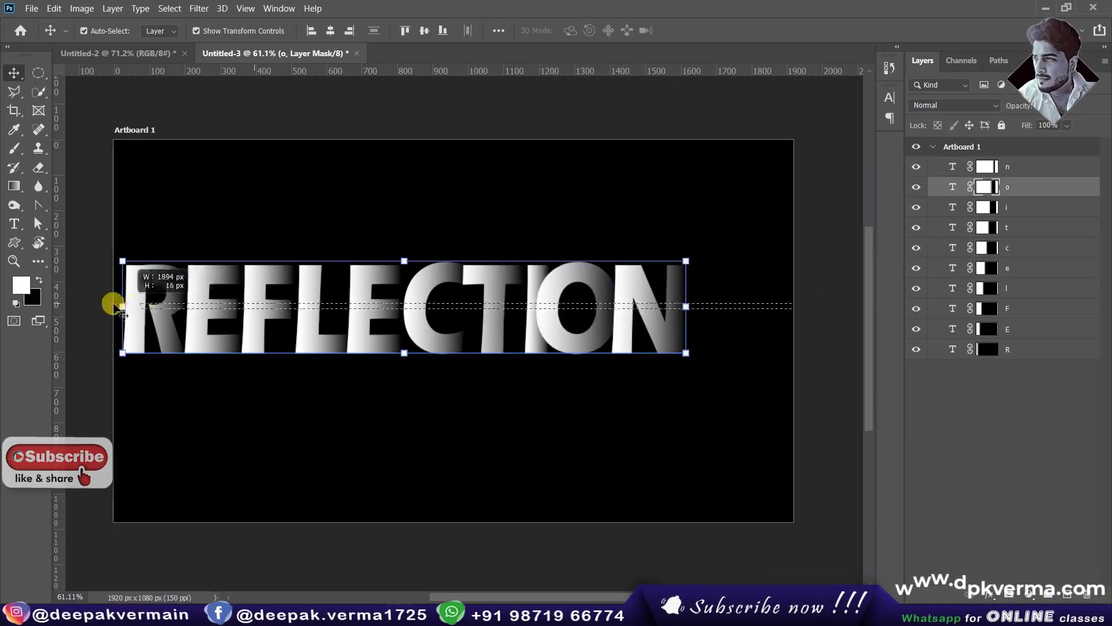
click(468, 33)
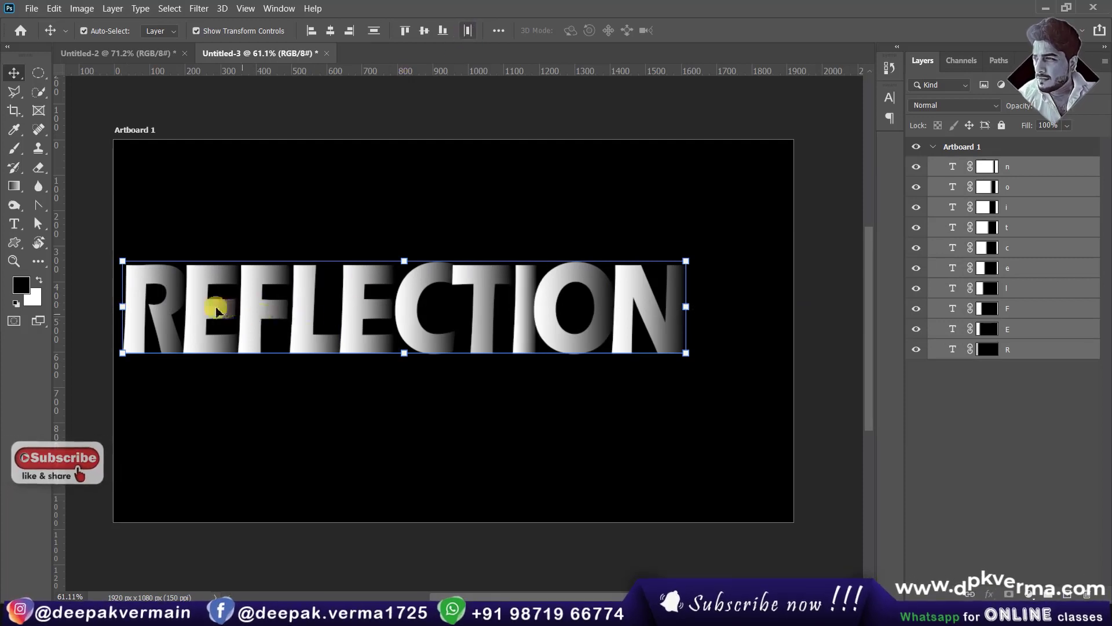
click(749, 330)
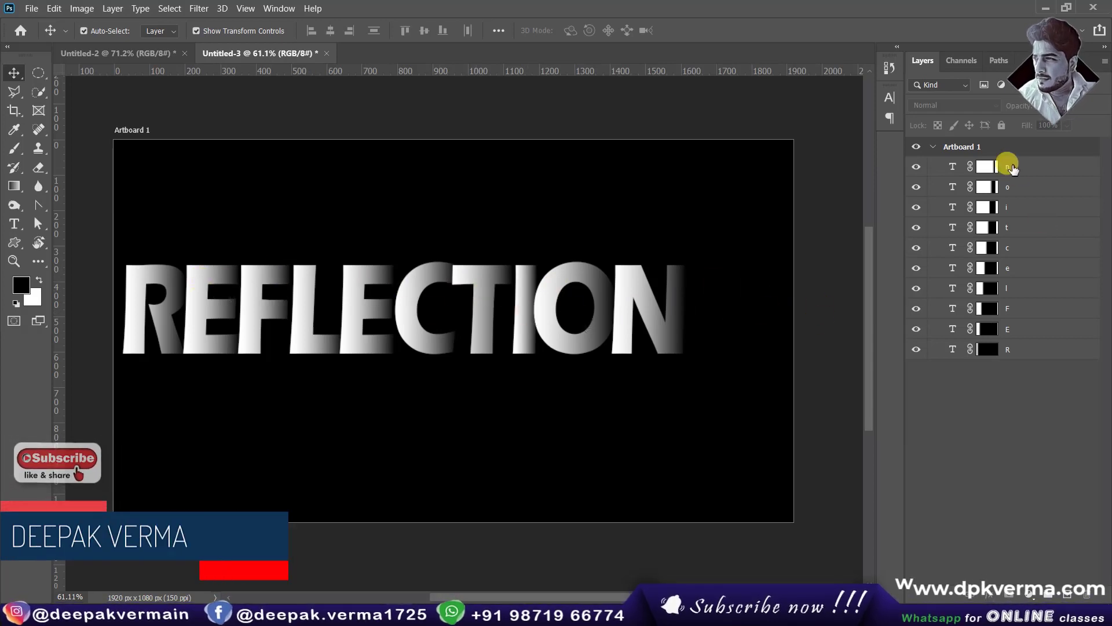
Group the letter layers n through R into Group 1
click(987, 167)
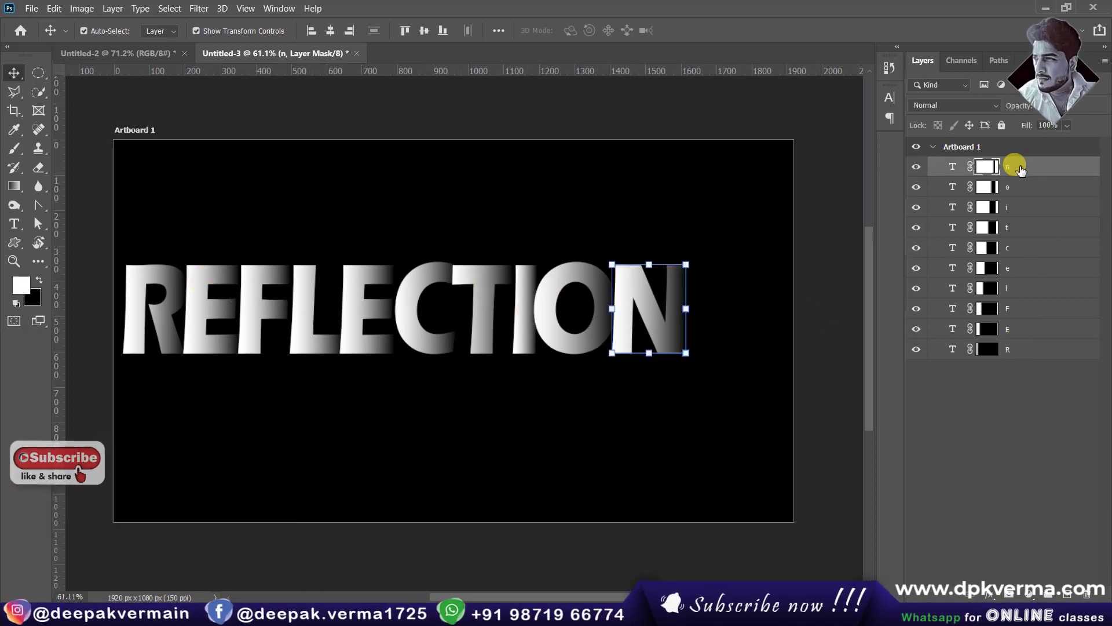
shift+click(1024, 352)
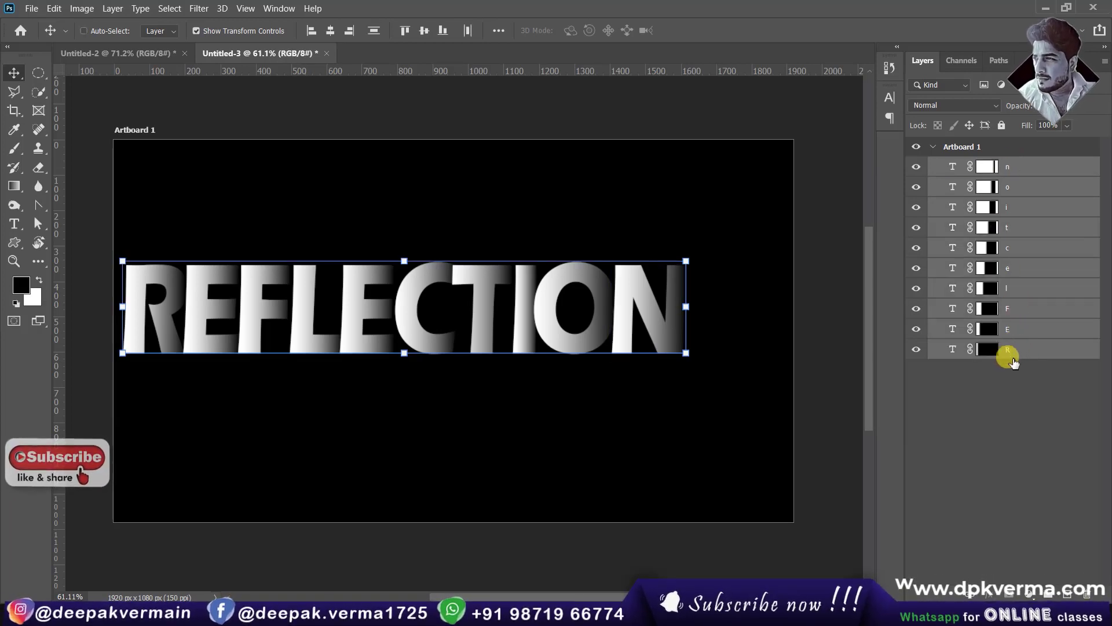
key(ctrl+g)
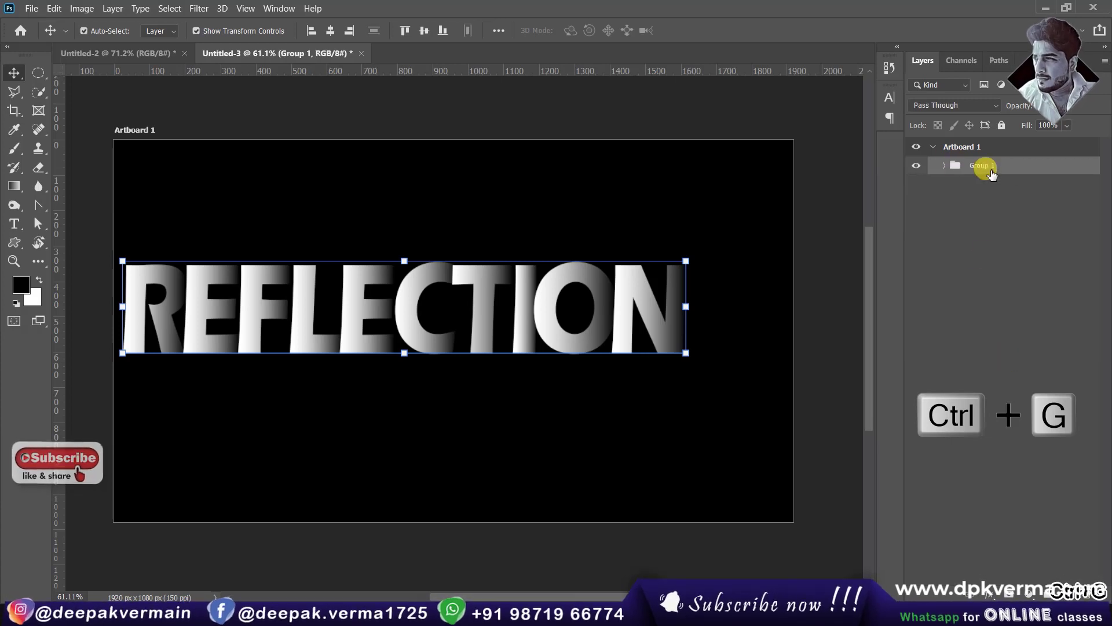
Stretch the grouped word to about 117% width and reselect Group 1
drag(686, 307, 781, 307)
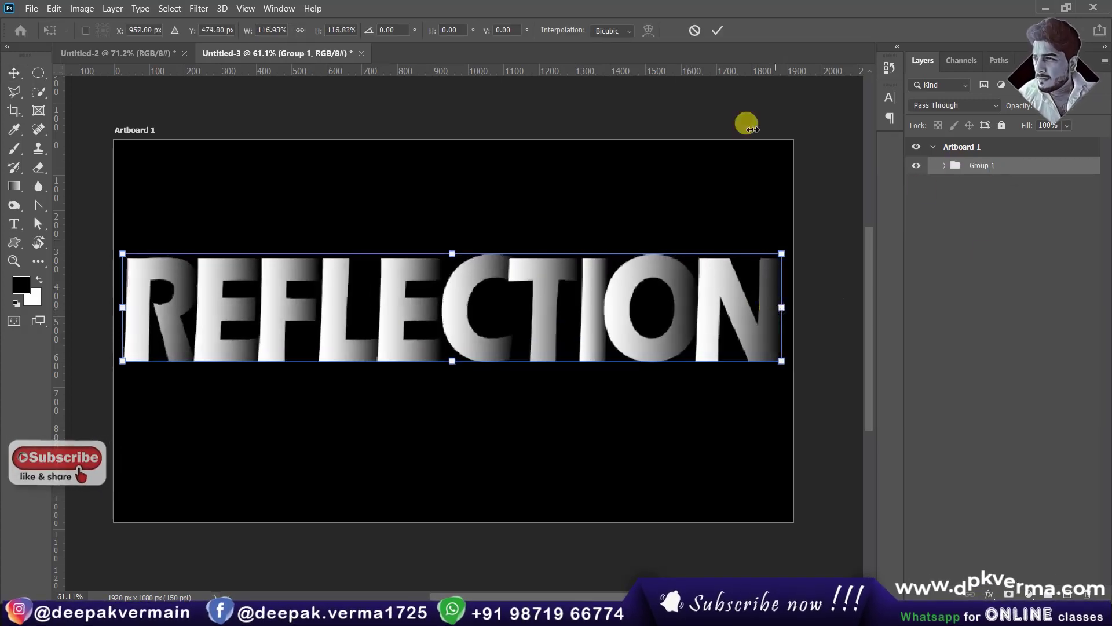
click(721, 31)
click(686, 291)
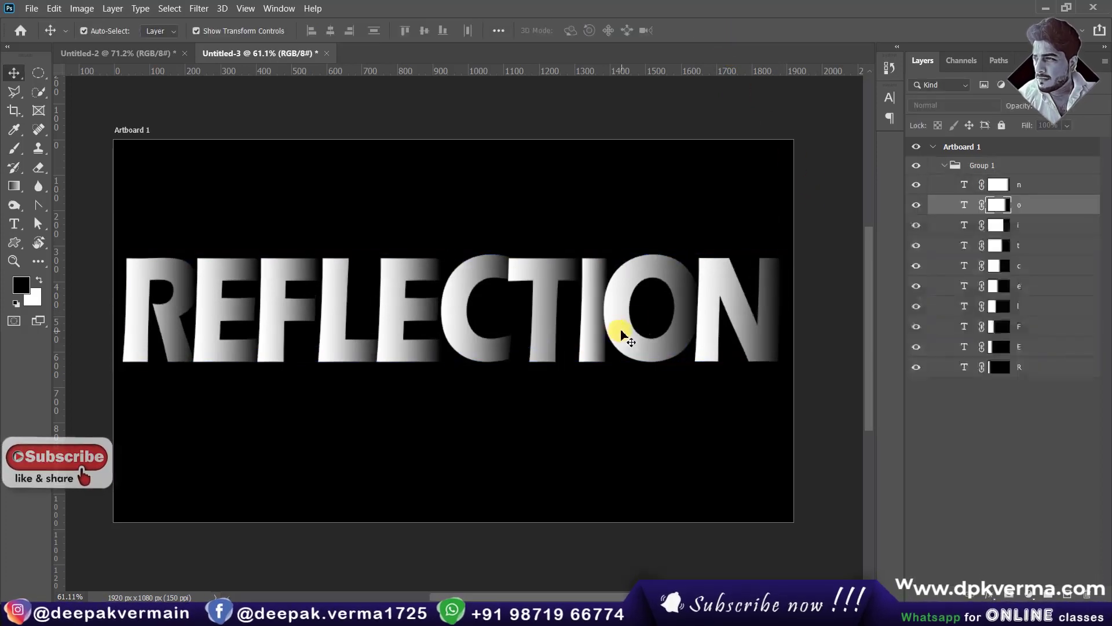
drag(616, 326, 623, 319)
key(ctrl+z)
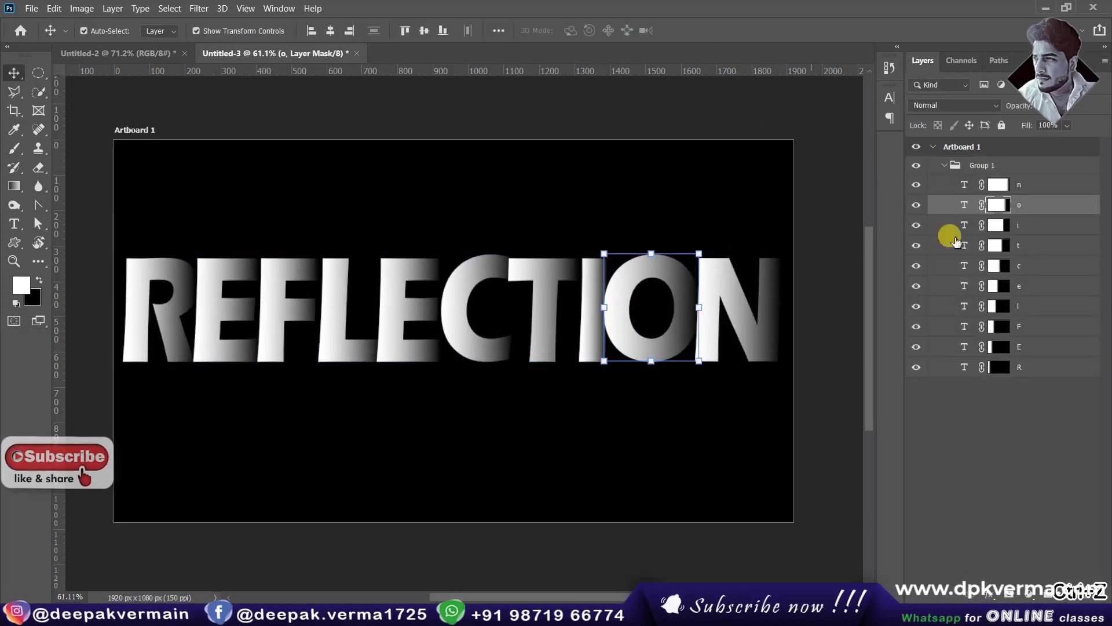
click(994, 167)
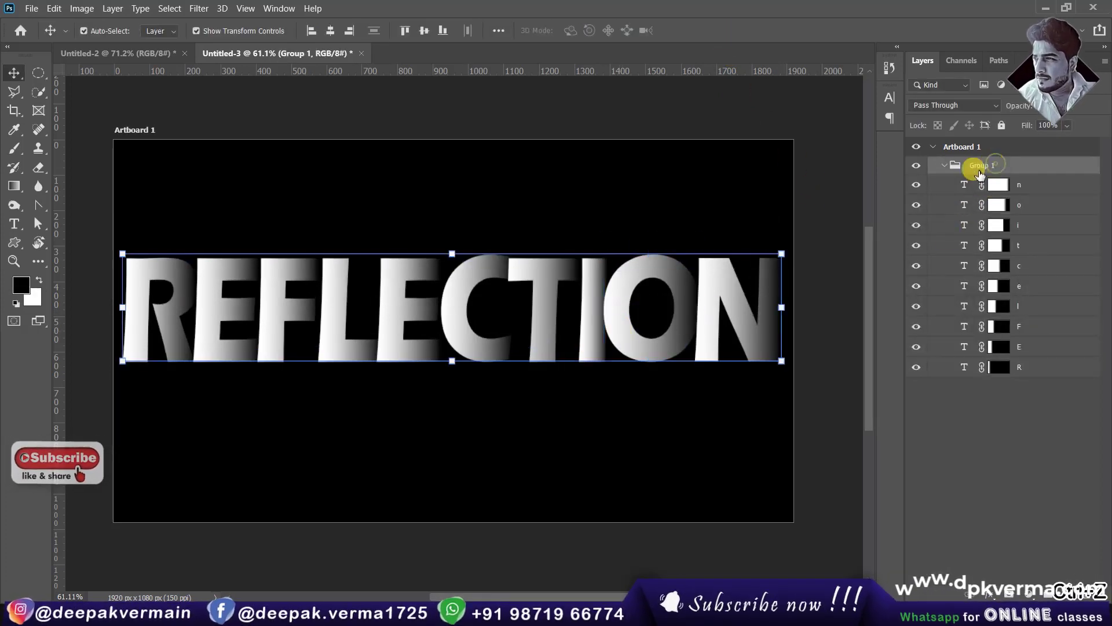
click(827, 258)
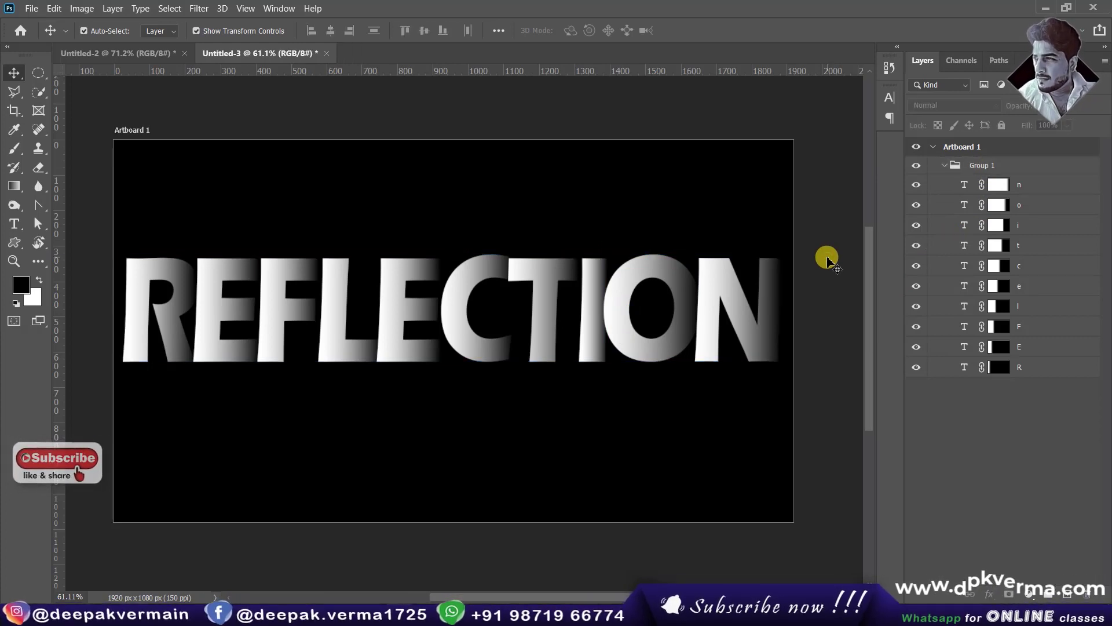
click(975, 166)
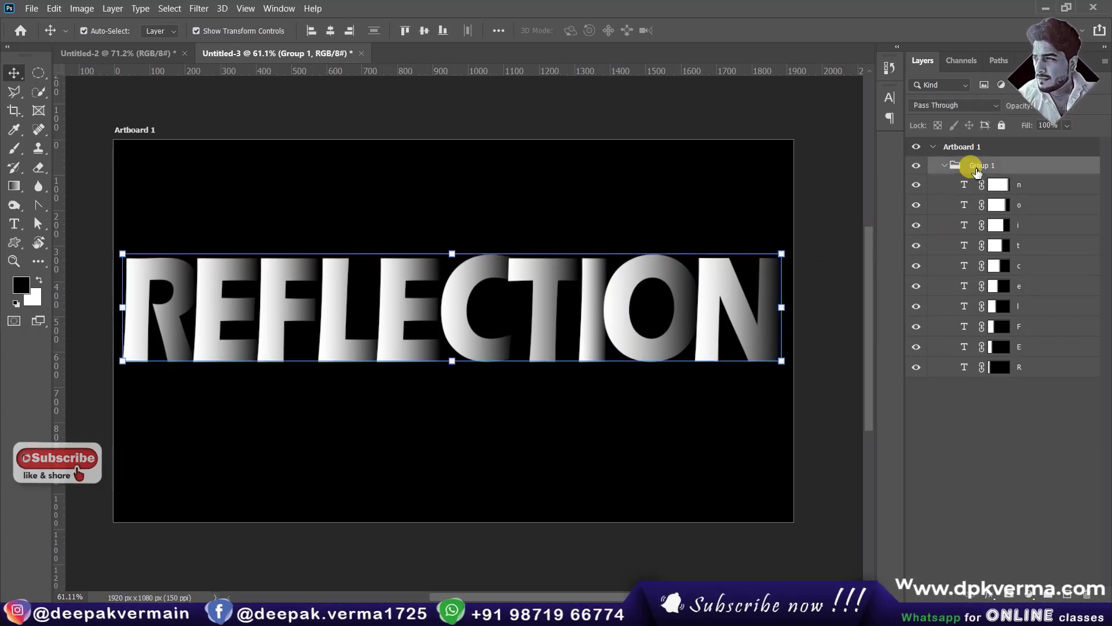
Duplicate Group 1 with Ctrl+J and rename the second copy 'reflection'
key(ctrl+j)
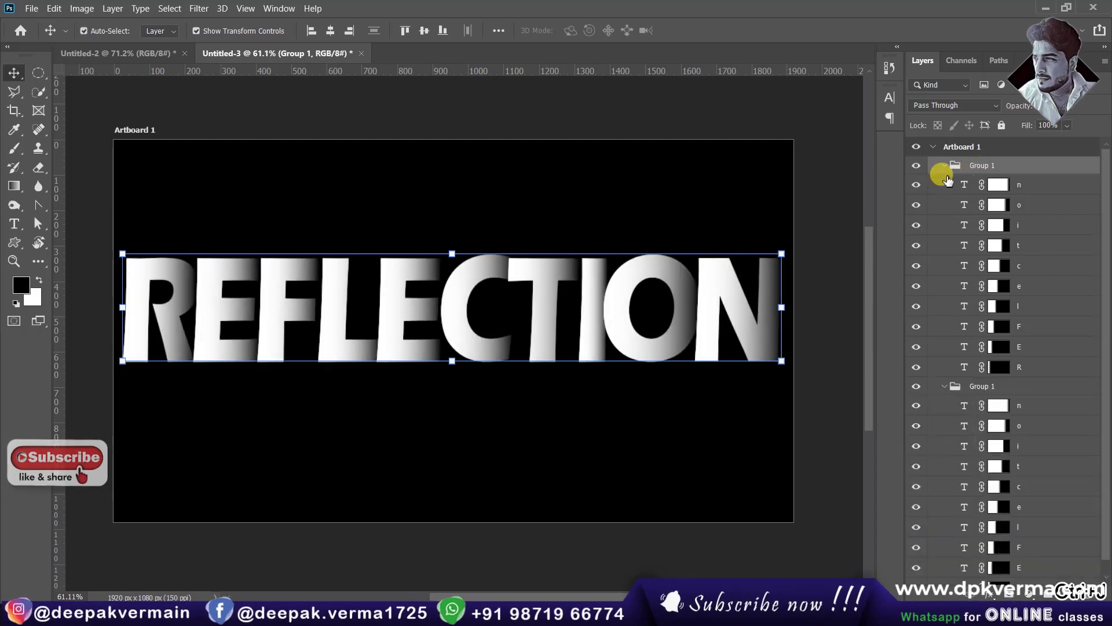
click(974, 183)
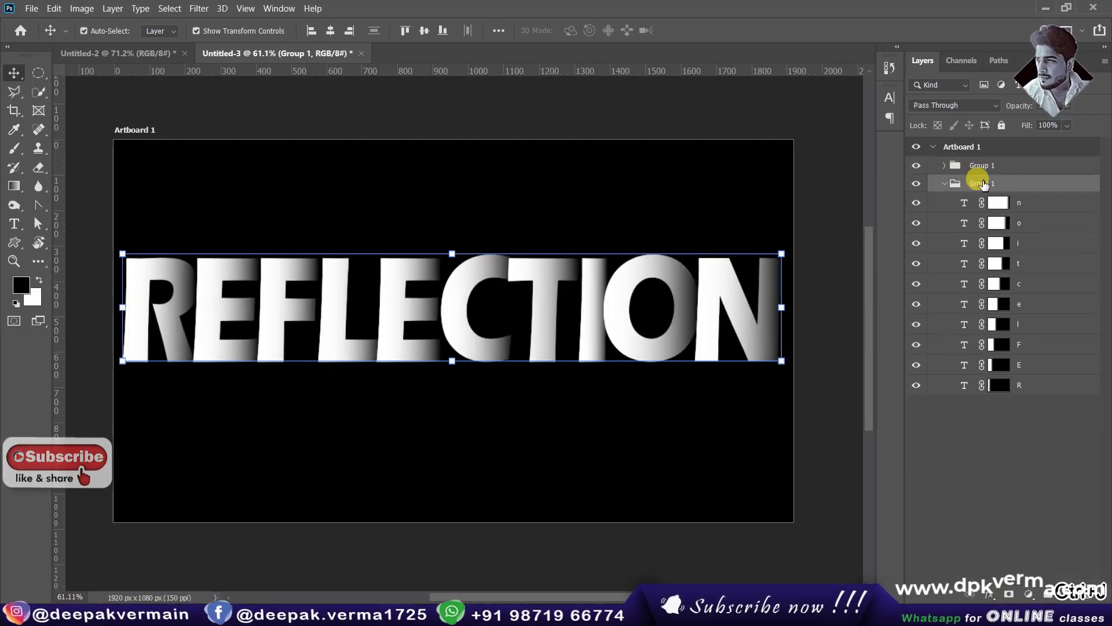
click(944, 183)
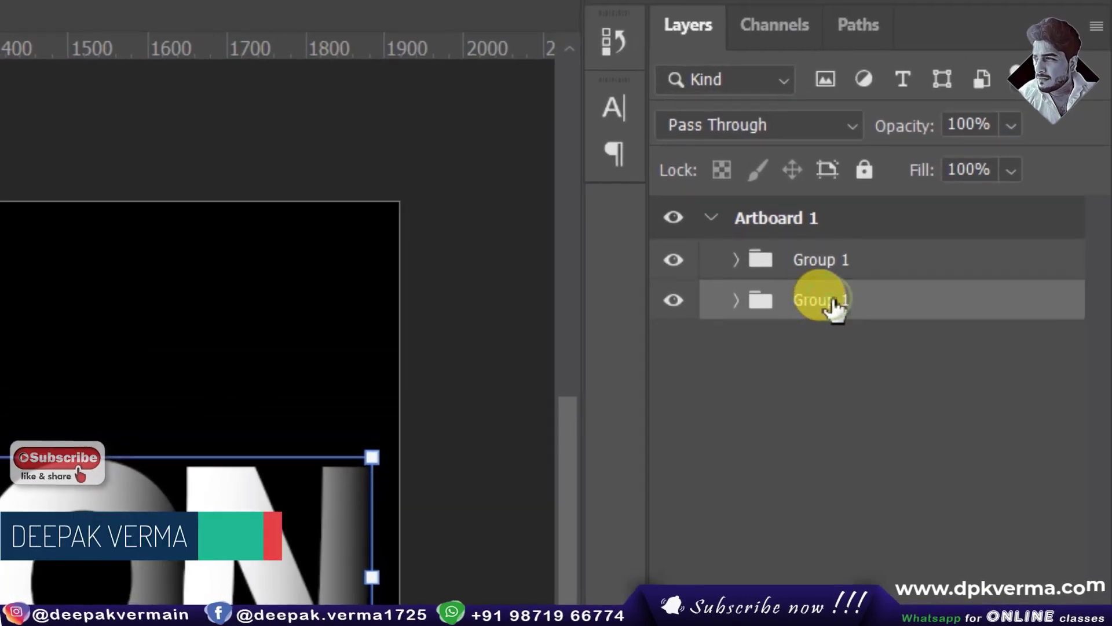
double_click(985, 184)
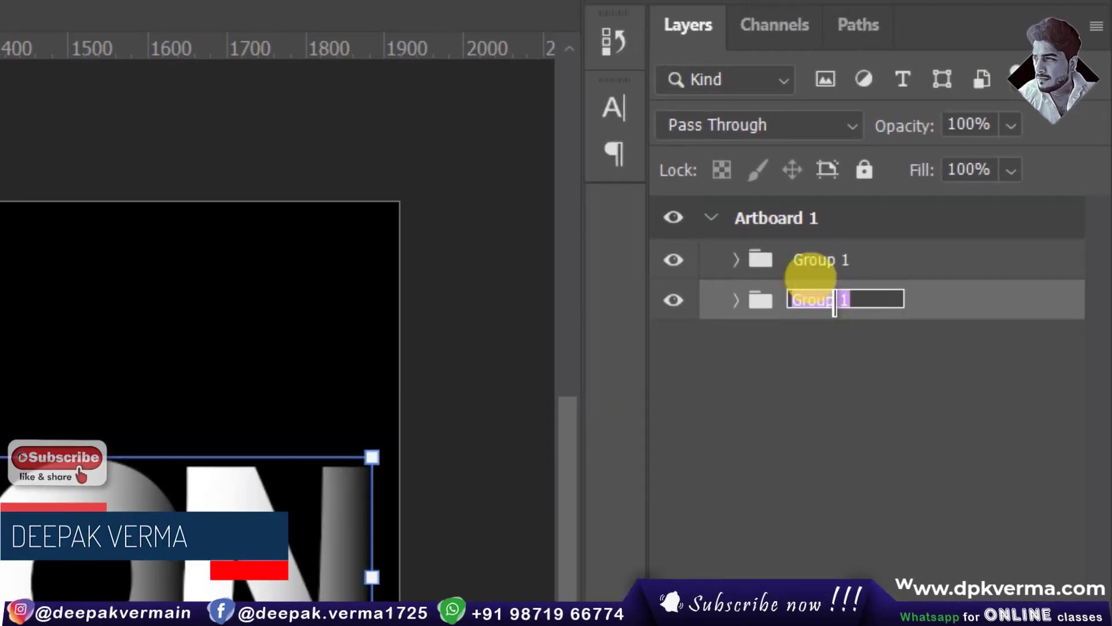
text(reflect)
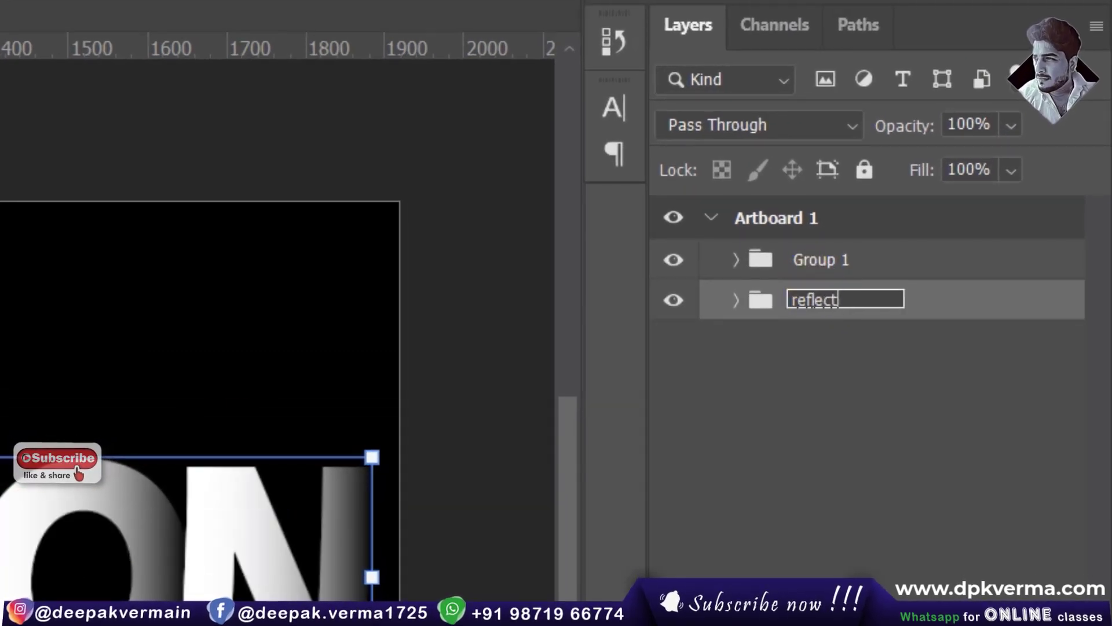
text(ion)
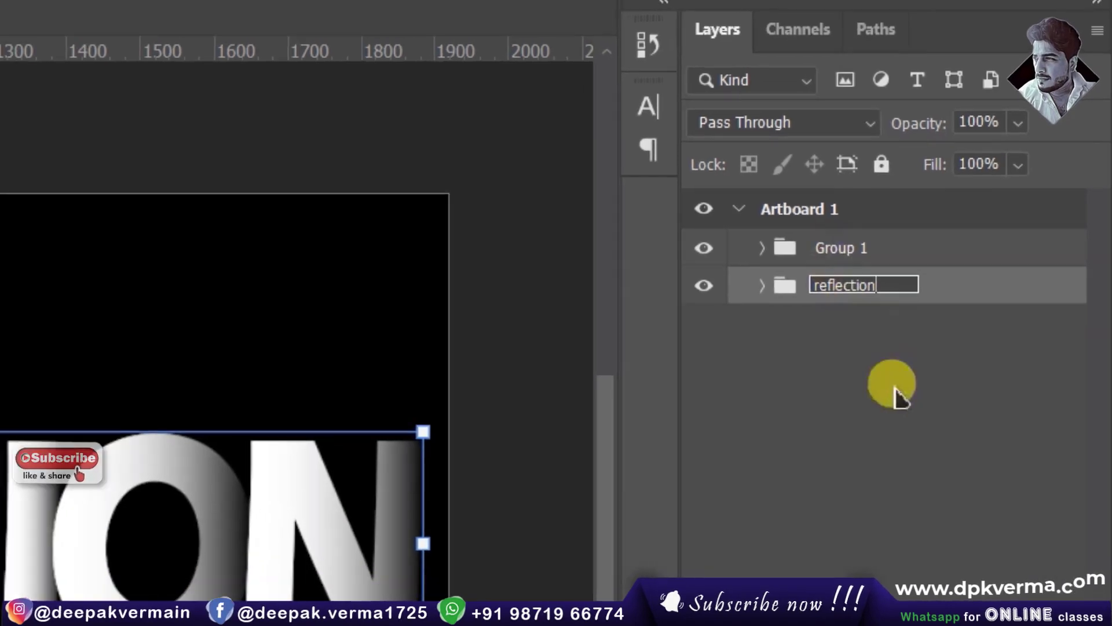
key(Return)
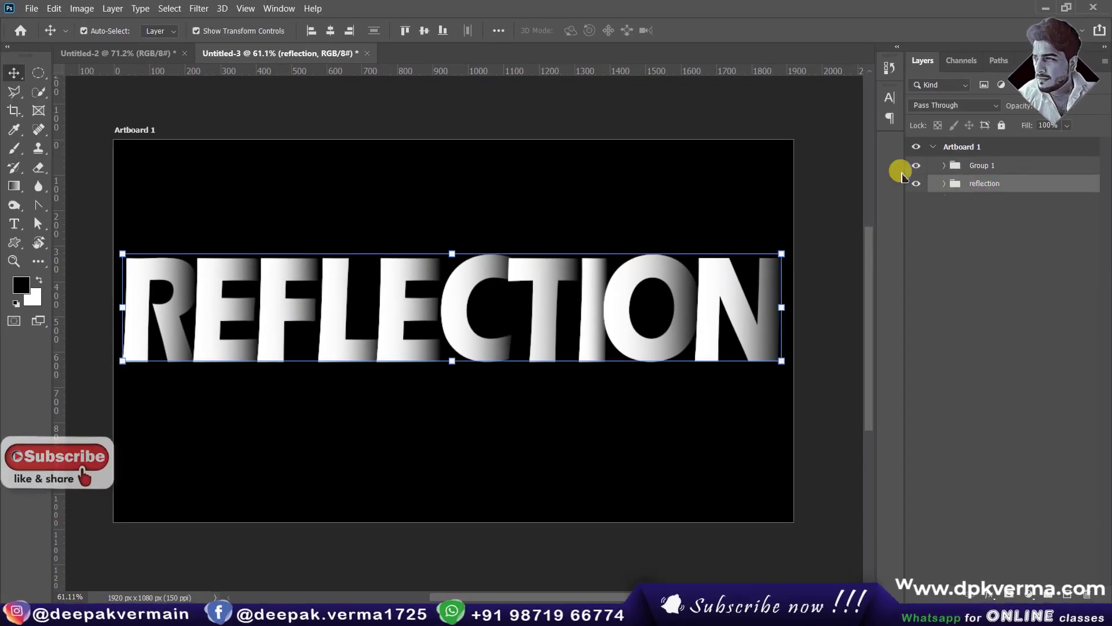
Flip the 'reflection' group vertically and drag it below the original REFLECTION word
click(453, 253)
right_click(454, 253)
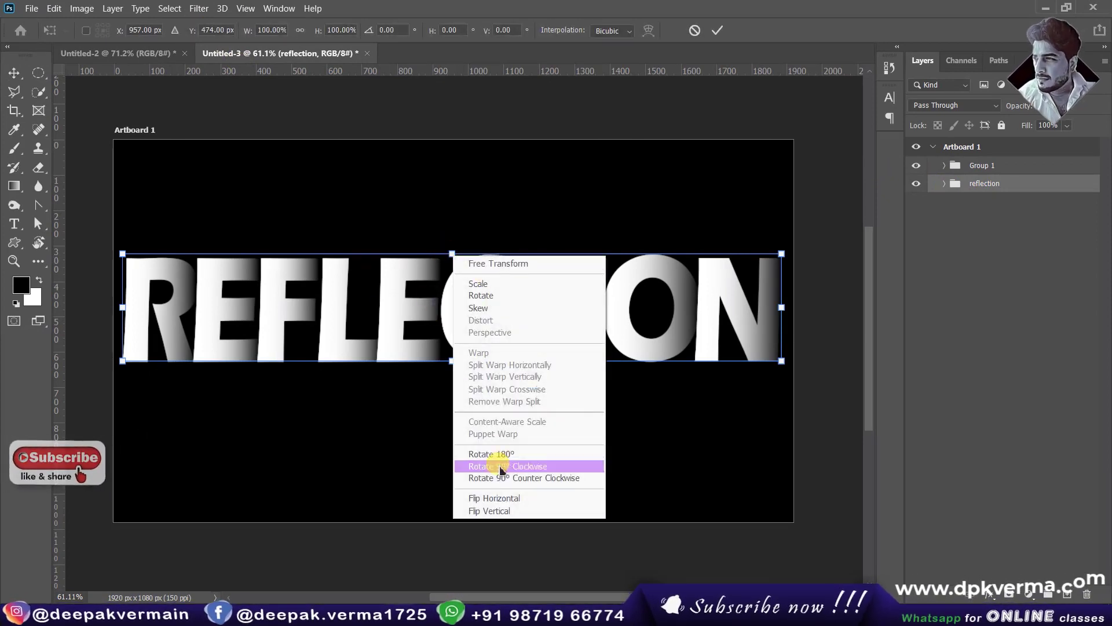
click(500, 512)
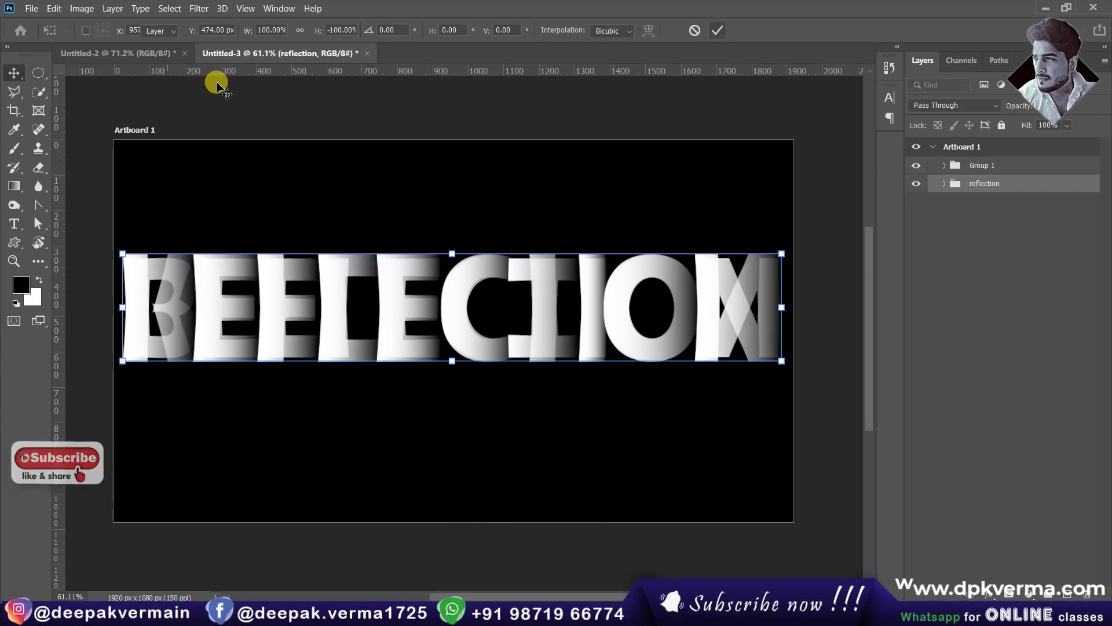
click(717, 30)
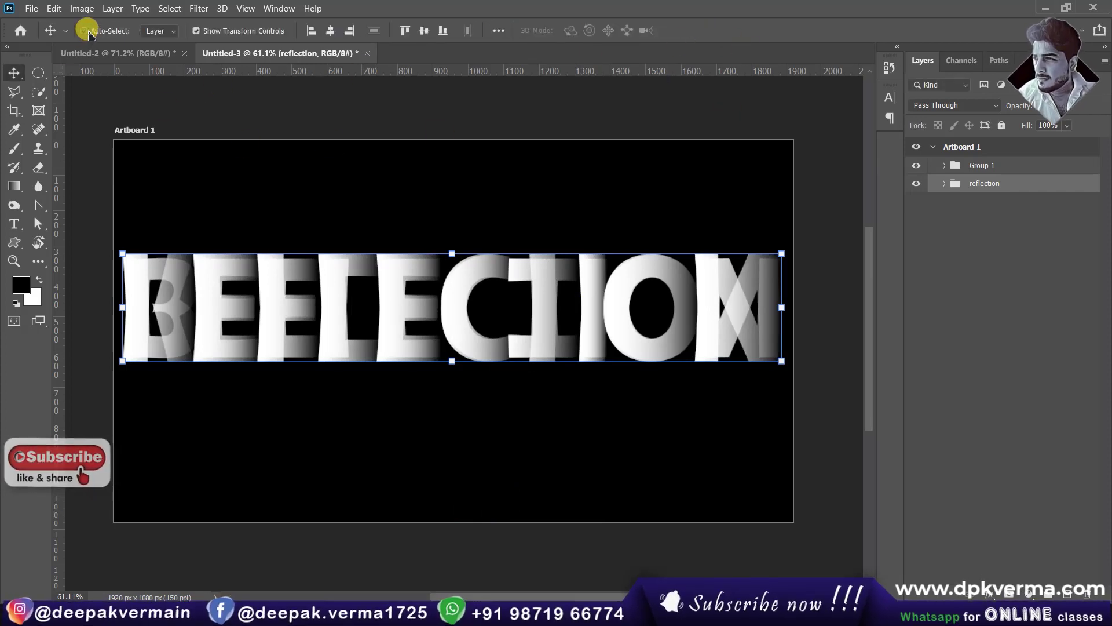
scroll(375, 335, down, 1)
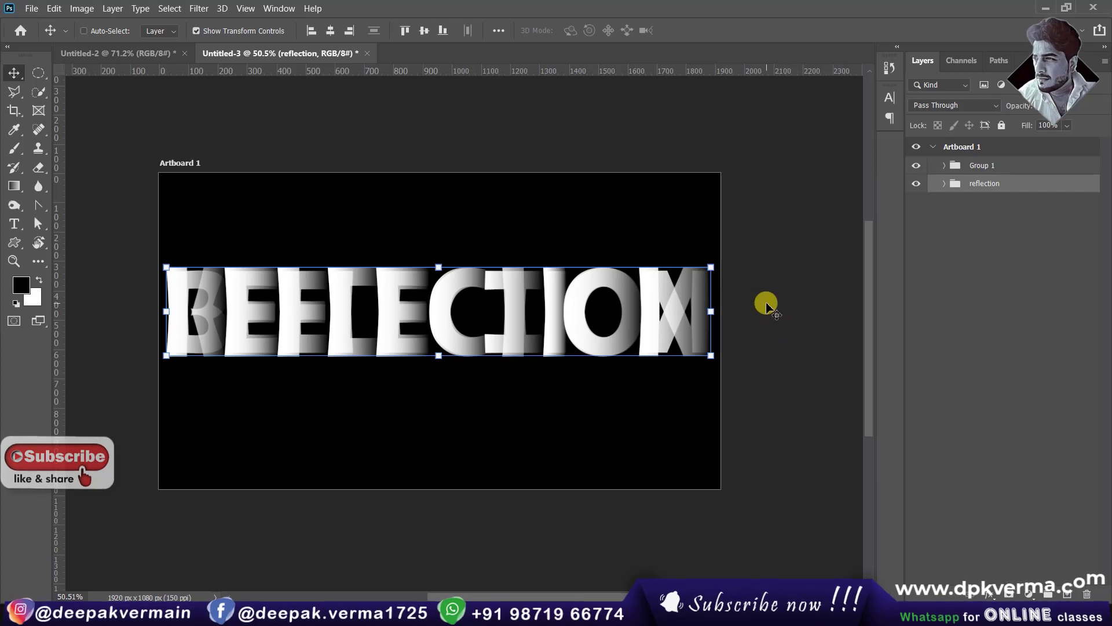
drag(769, 303, 774, 397)
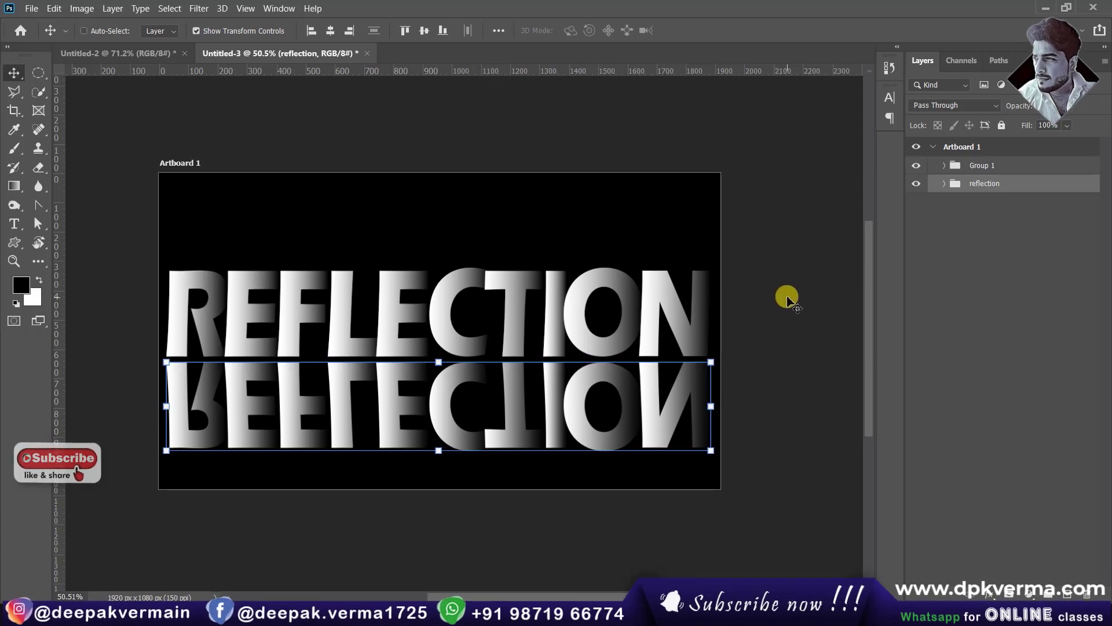
Nudge the 'reflection' group up twice and set its opacity to 25%
key(Up)
key(Up)
key(Up)
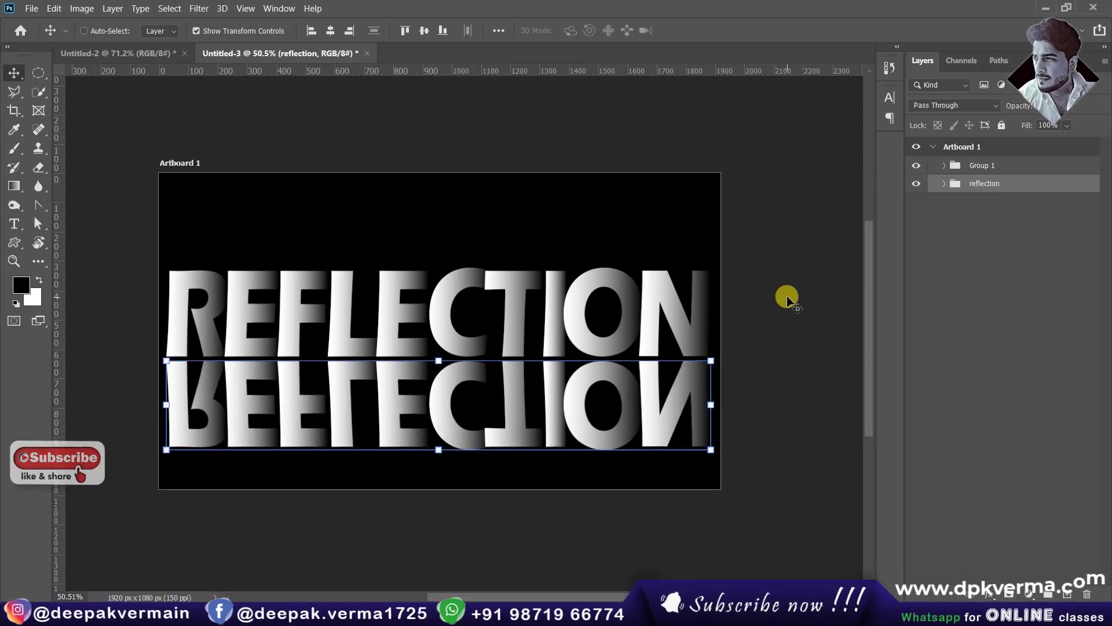
key(Up)
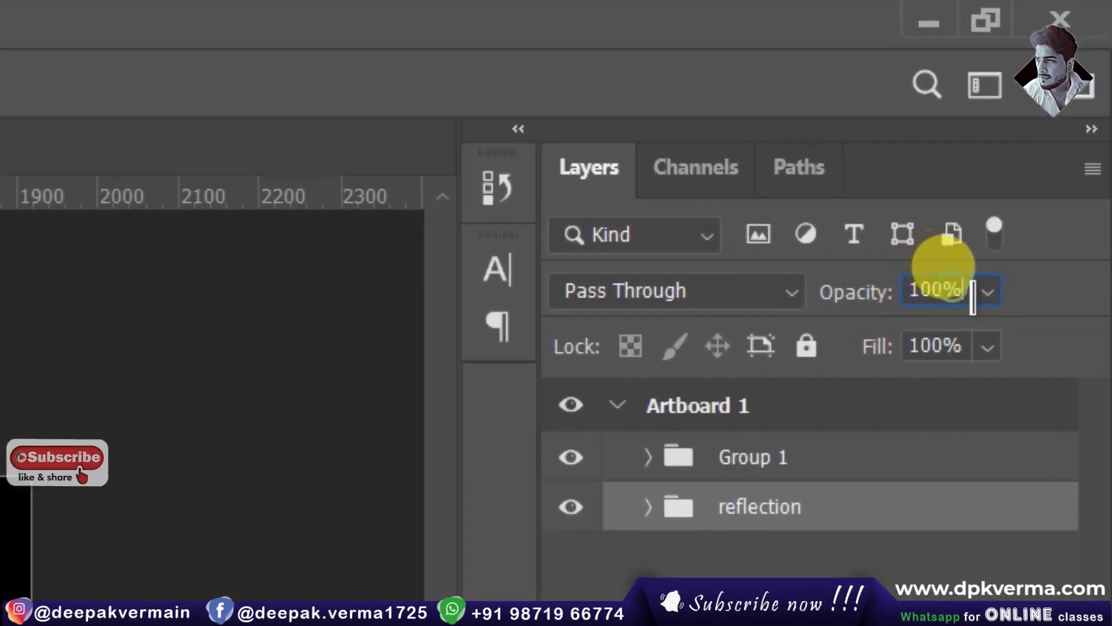
double_click(950, 271)
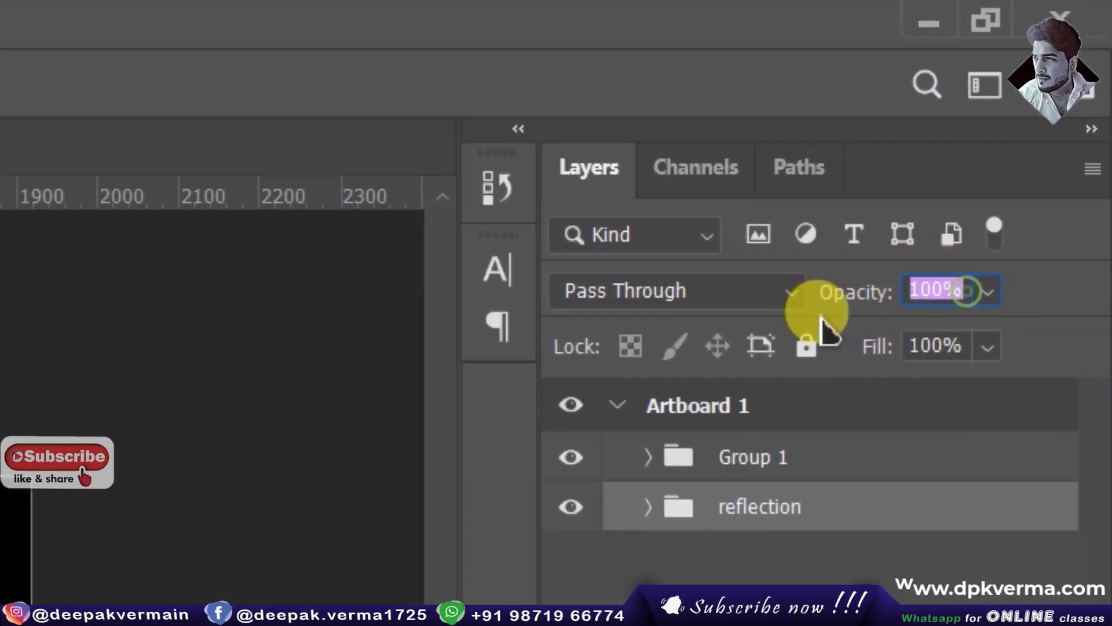
text(25)
key(Return)
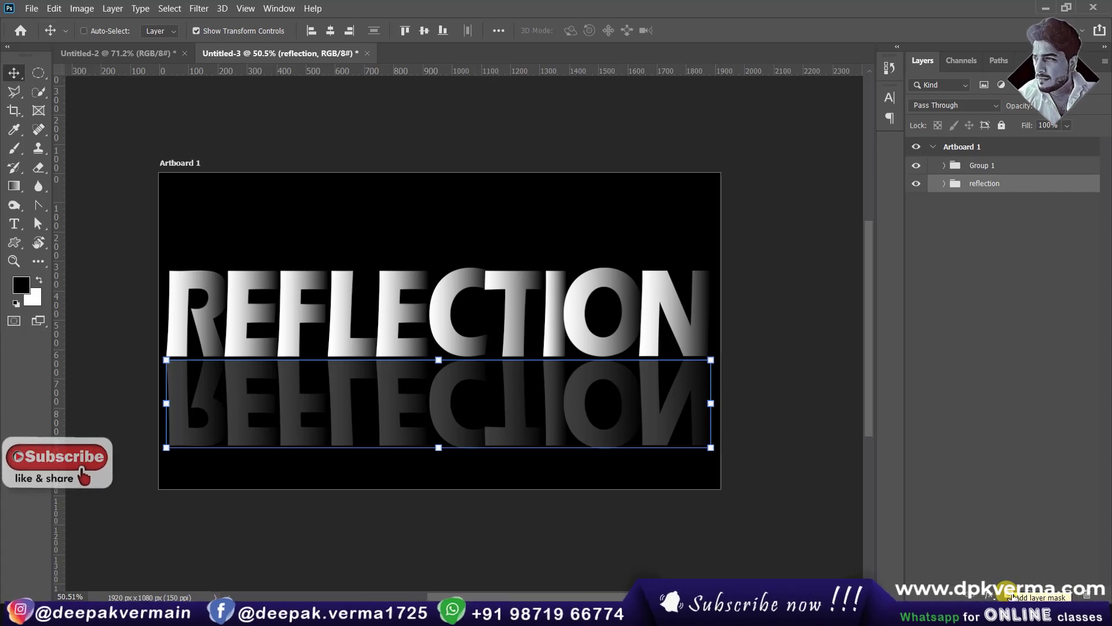
Mask the 'reflection' group with a gradient fading to black toward its bottom
click(1009, 594)
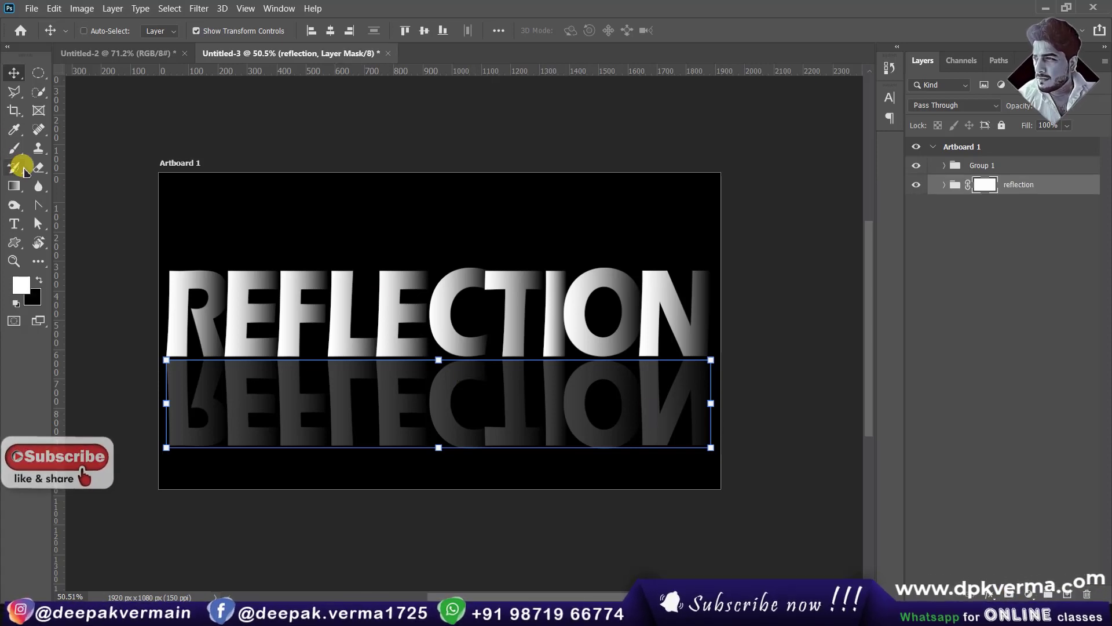
click(14, 186)
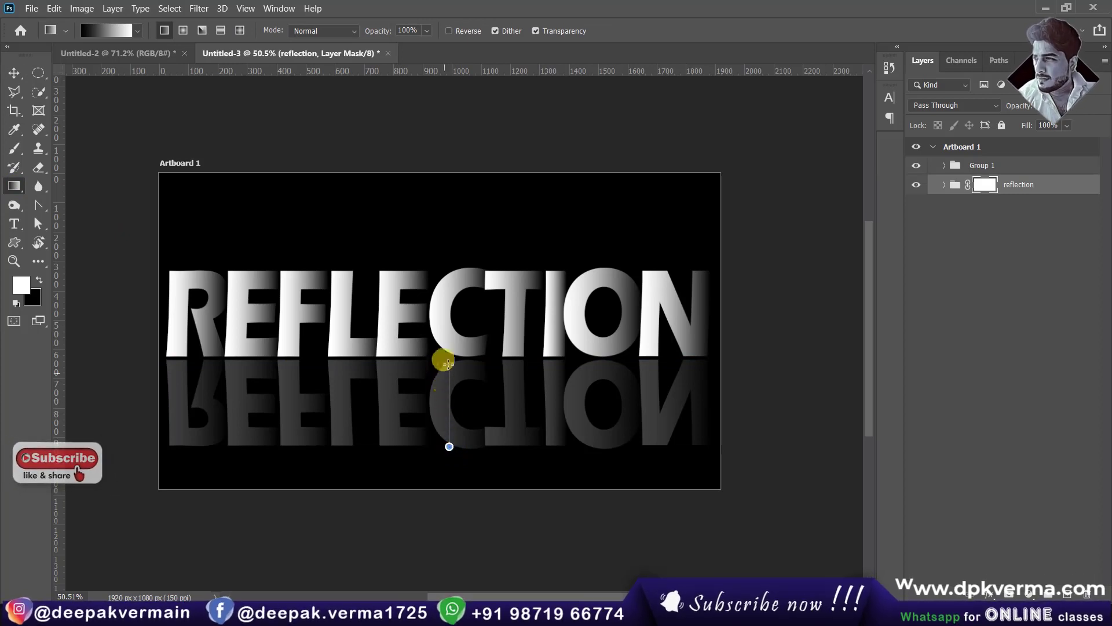
drag(450, 360, 449, 359)
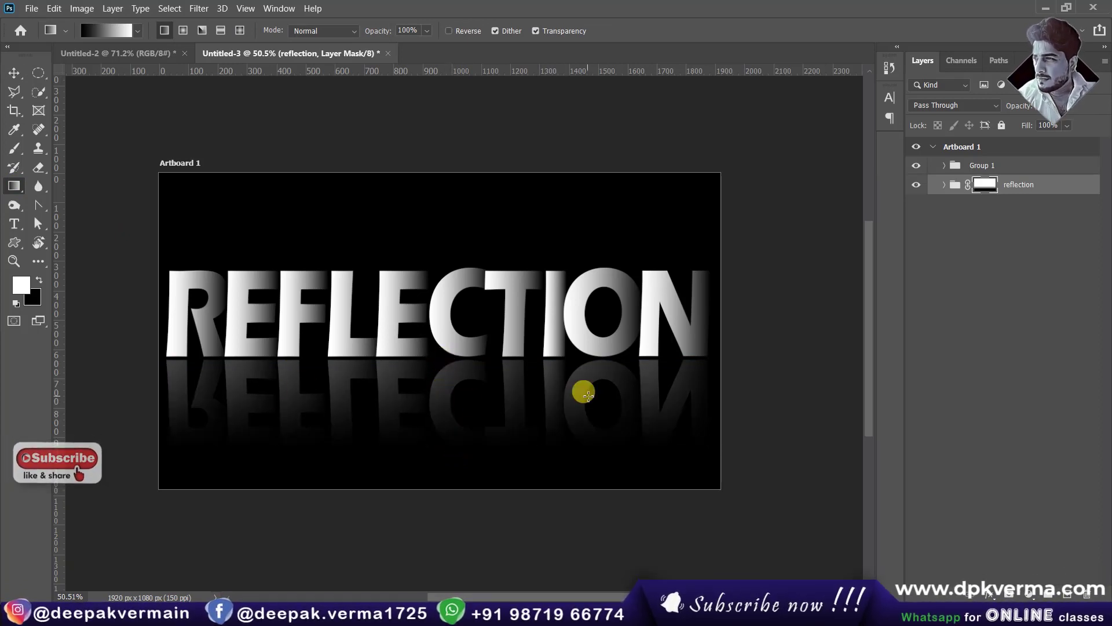
click(9, 72)
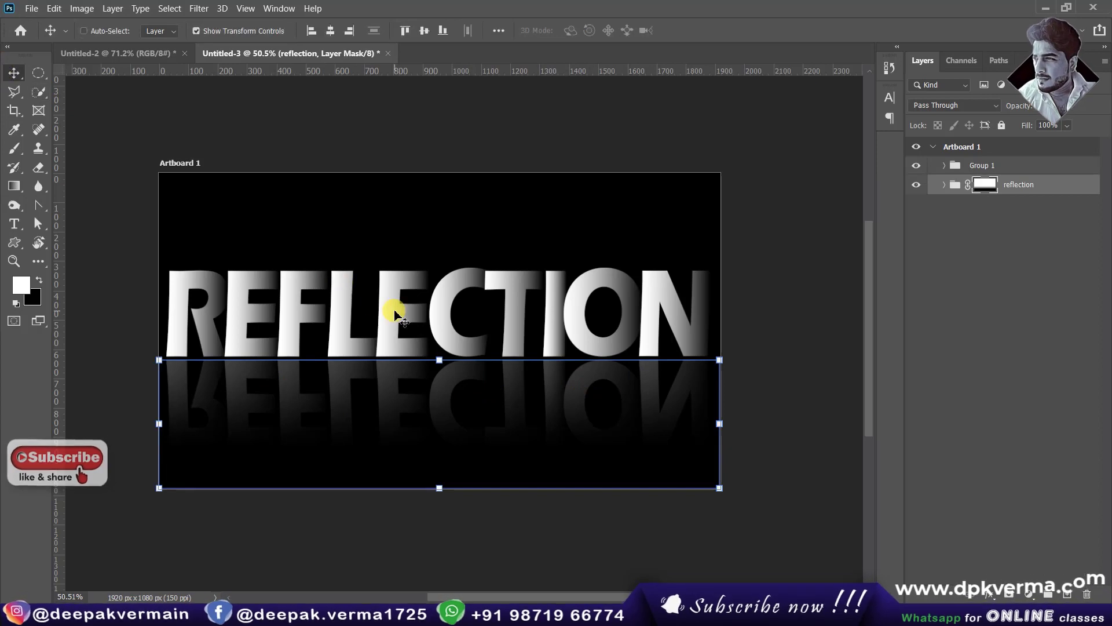
alt+scroll(391, 311, up, 2)
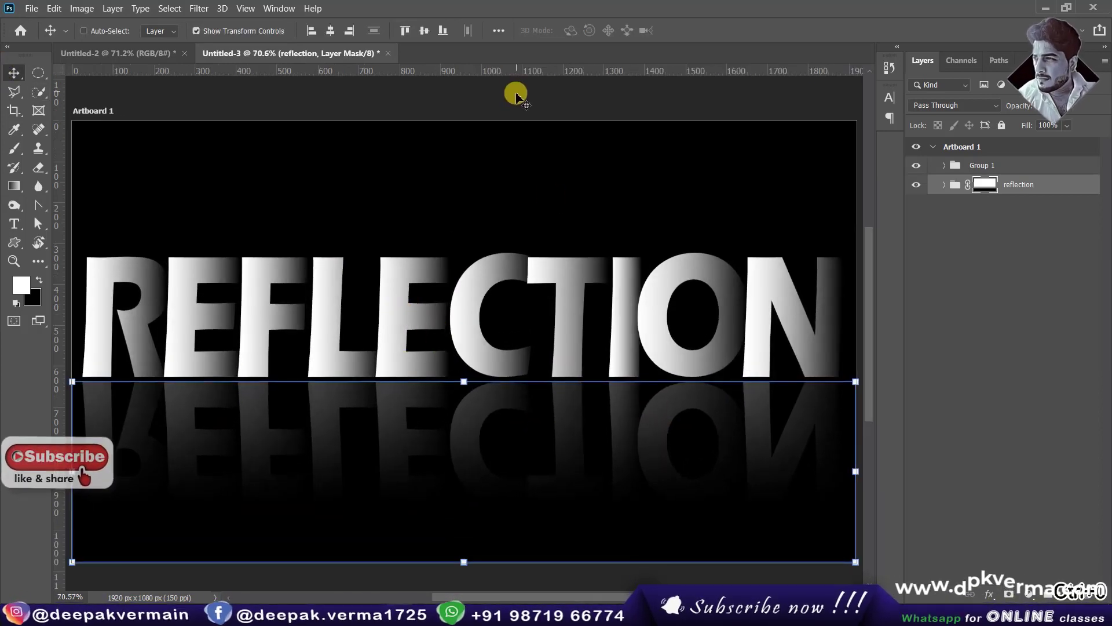
click(87, 32)
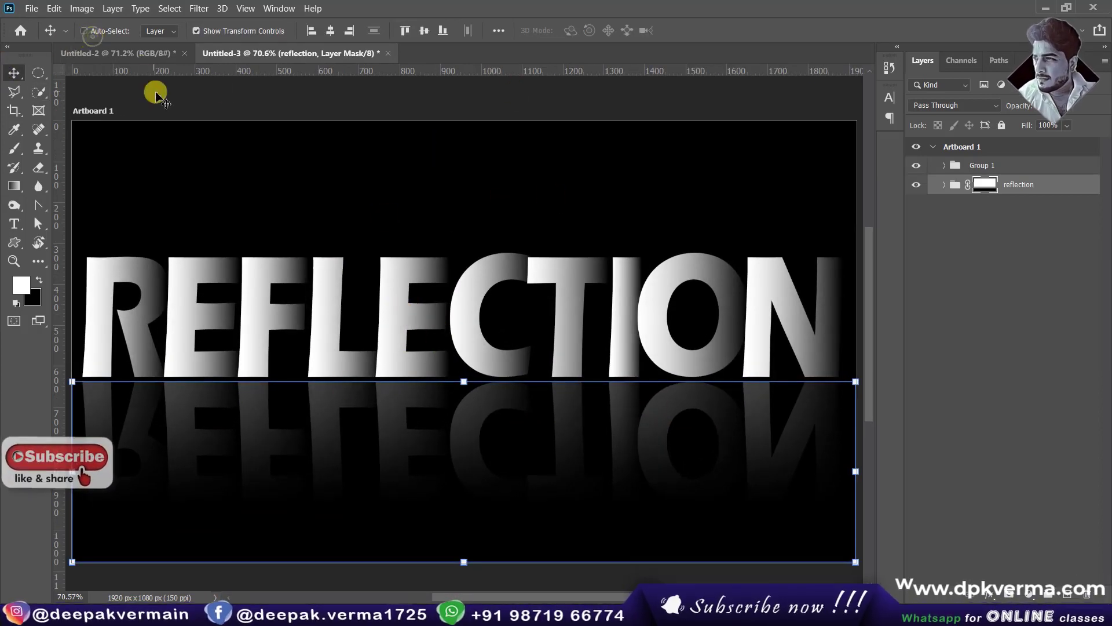
click(154, 84)
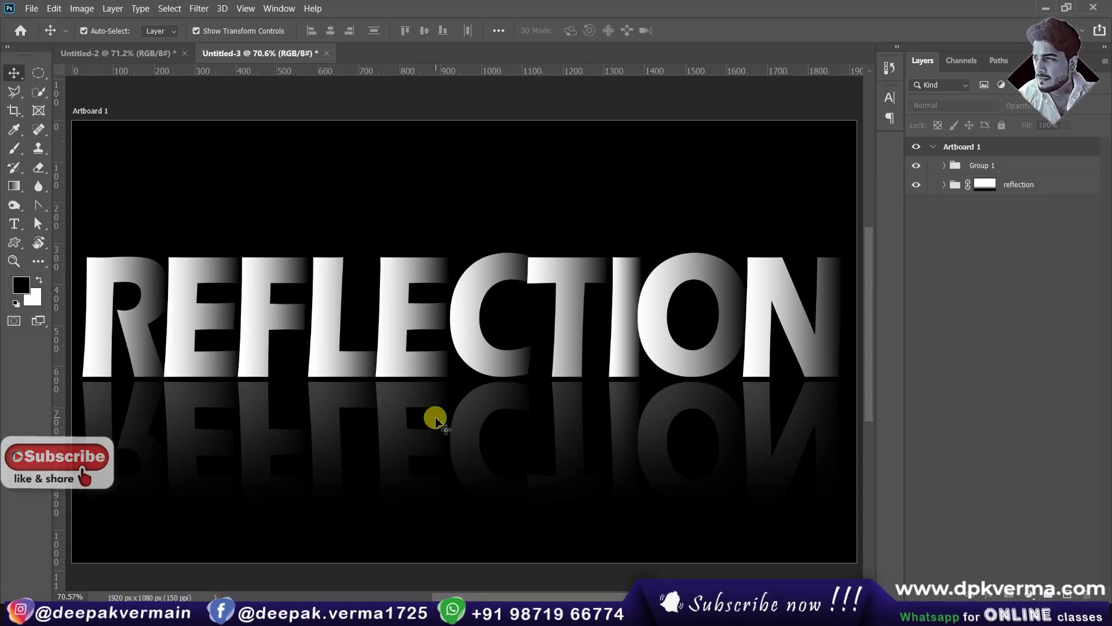
Duplicate the REFLECTION group and hide the original and 'reflection' groups
click(1002, 168)
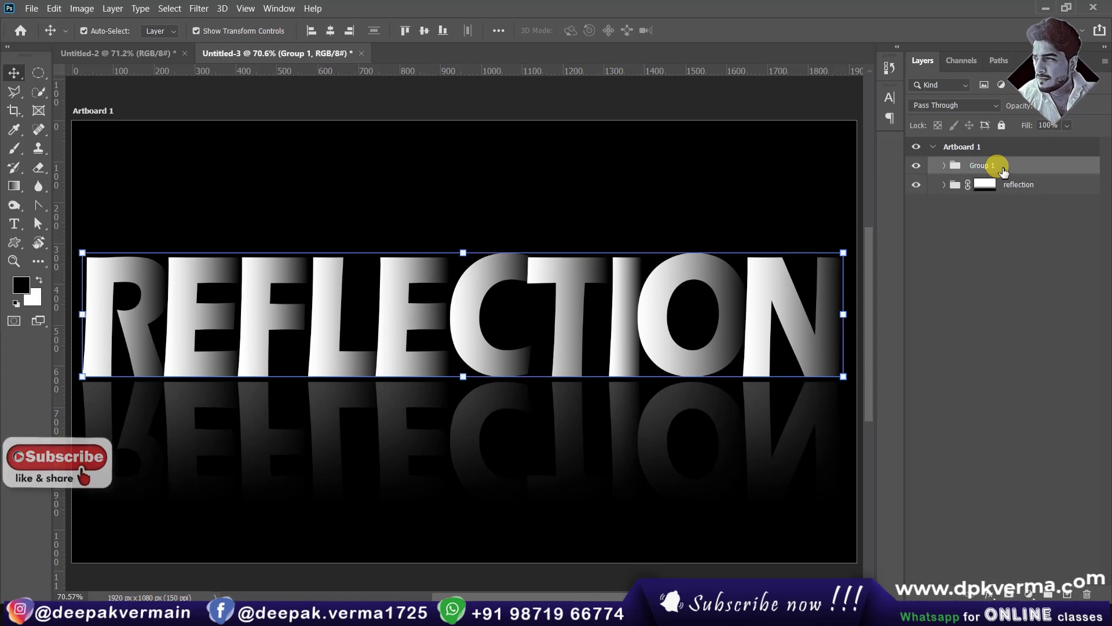
key(ctrl+j)
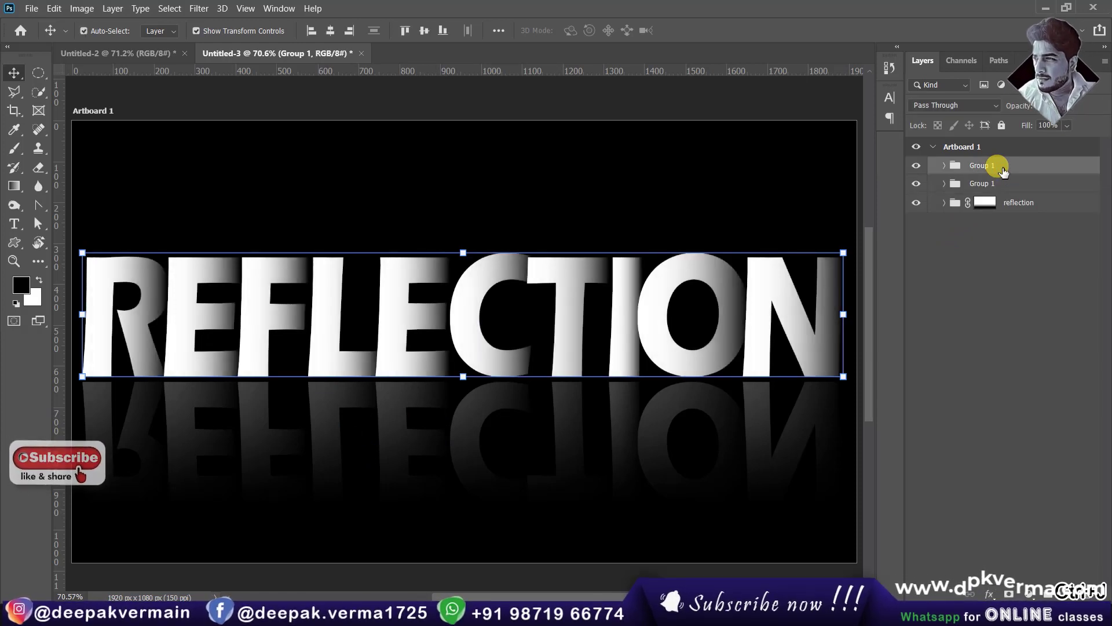
drag(917, 183, 916, 202)
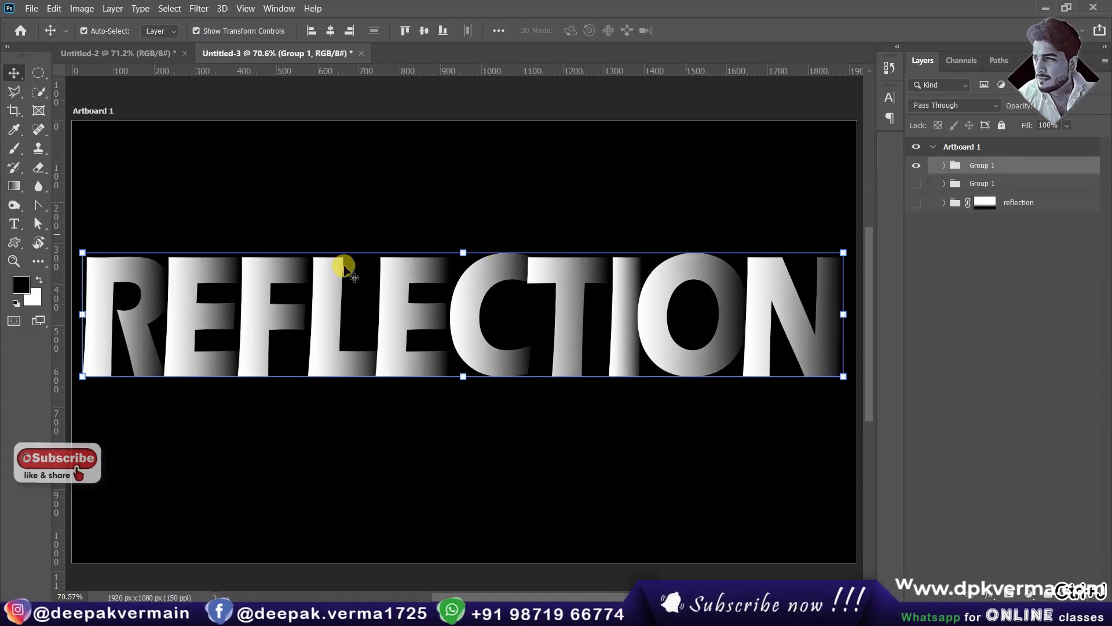
click(255, 293)
key(x)
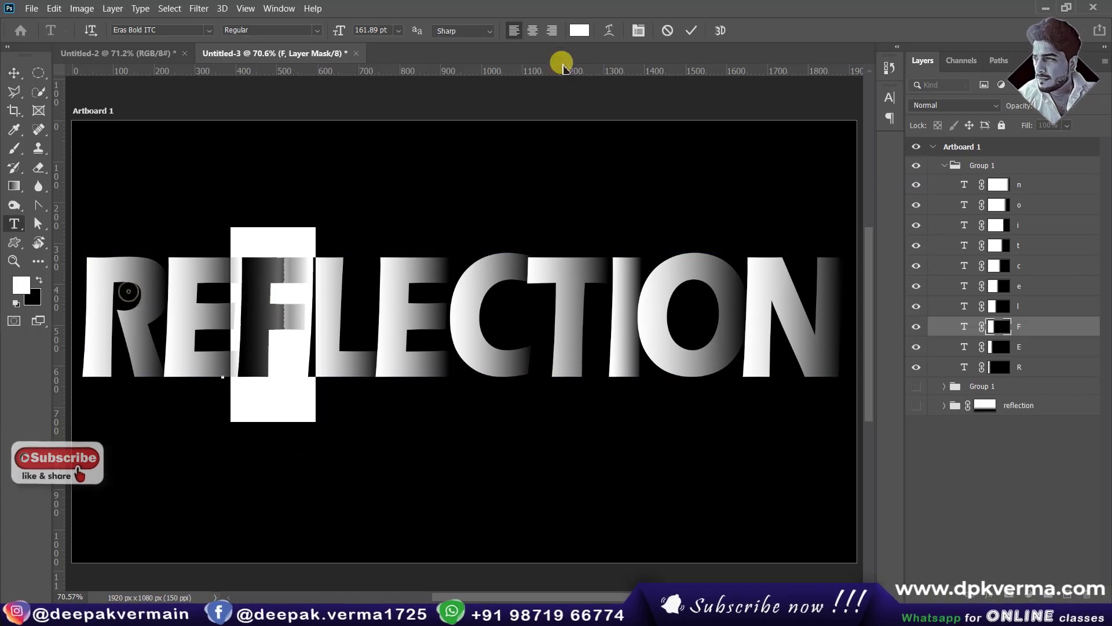
click(690, 36)
Retype the R as D and the F as E
click(149, 277)
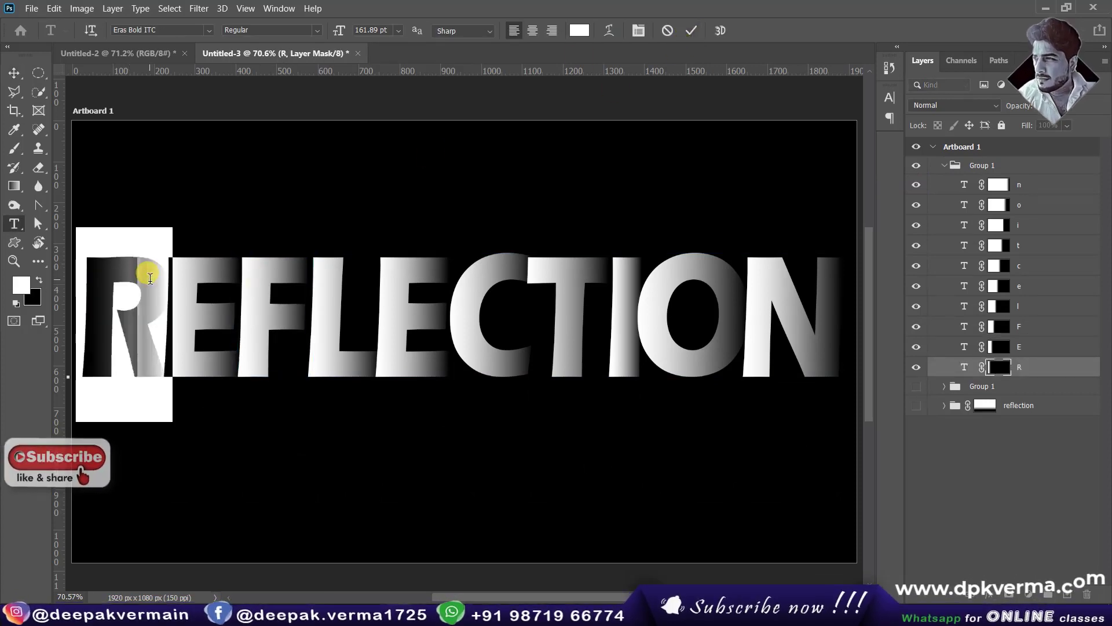
text(D)
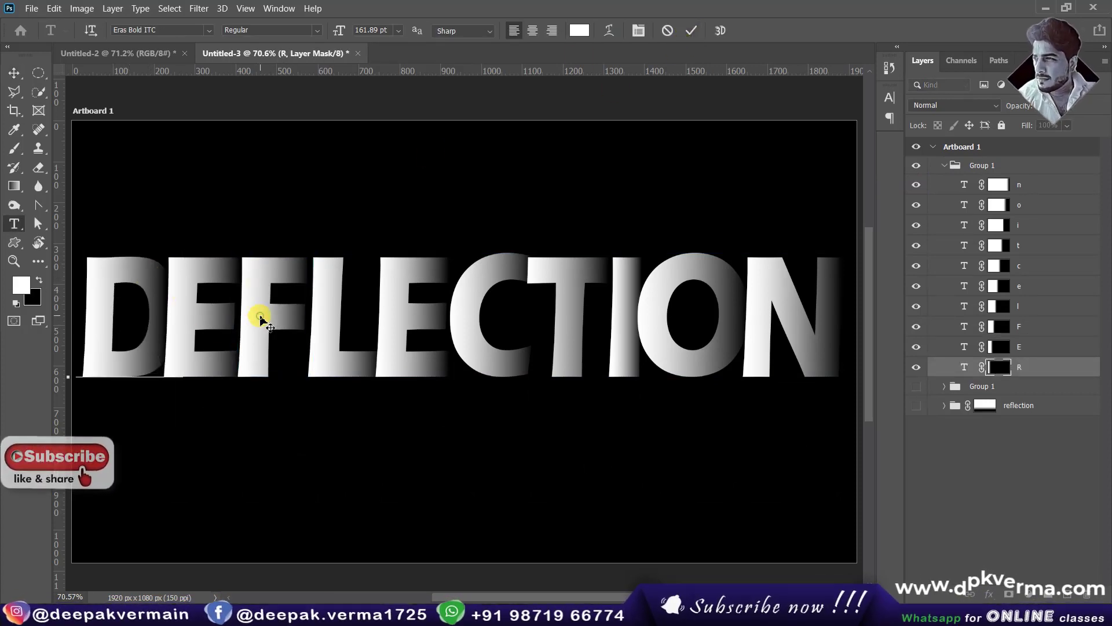
click(692, 30)
key(v)
click(256, 300)
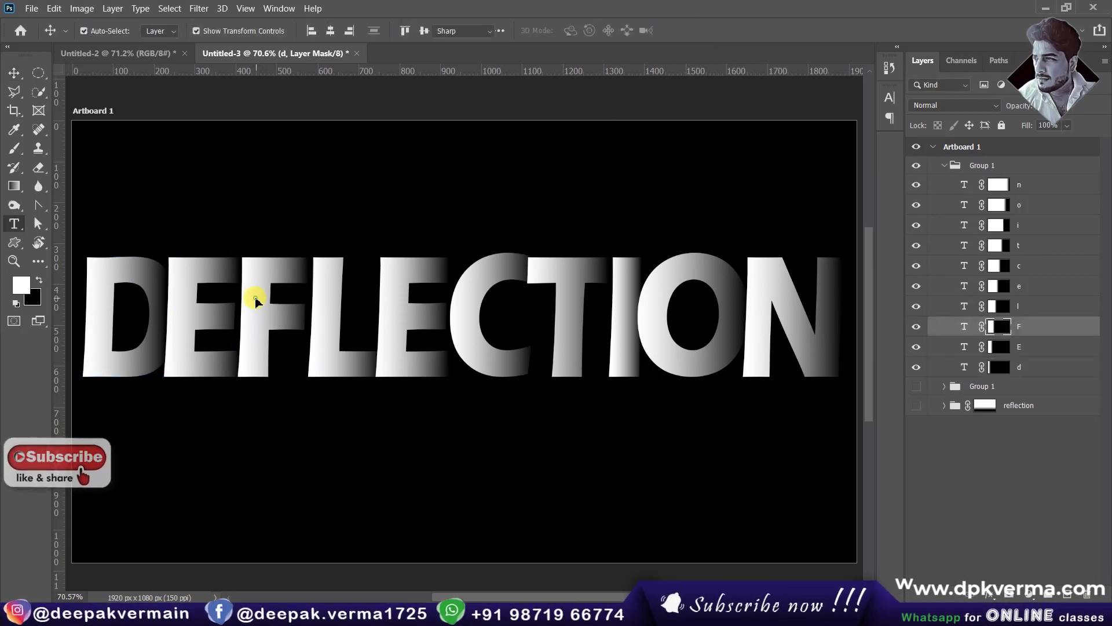
double_click(256, 300)
text(E)
Retype the L as P and the second E as A
click(14, 73)
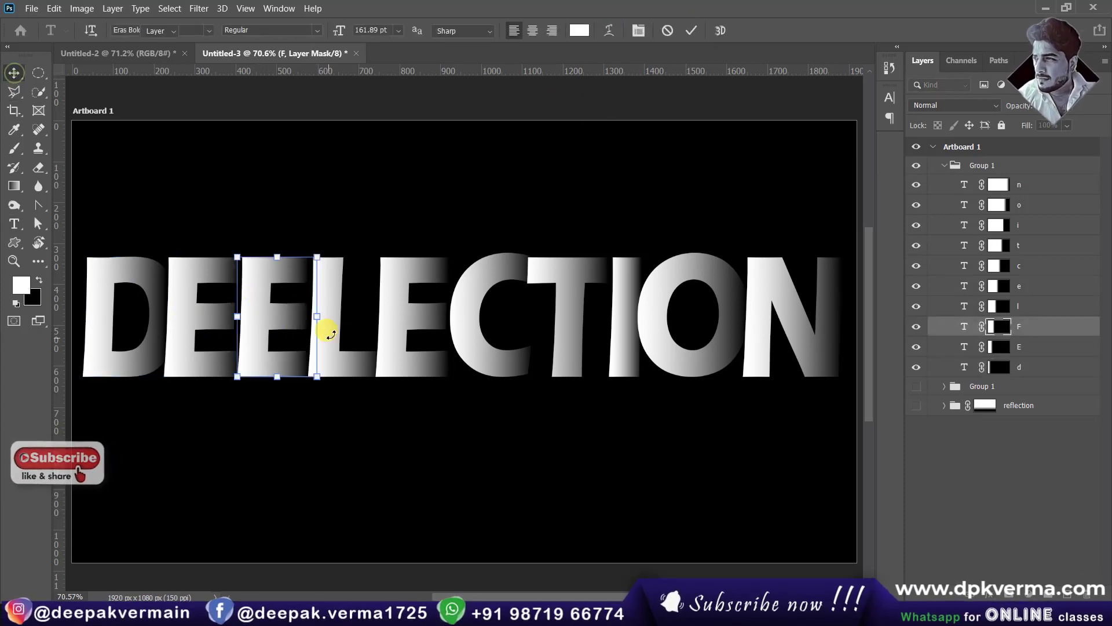
double_click(348, 356)
text(P)
click(14, 73)
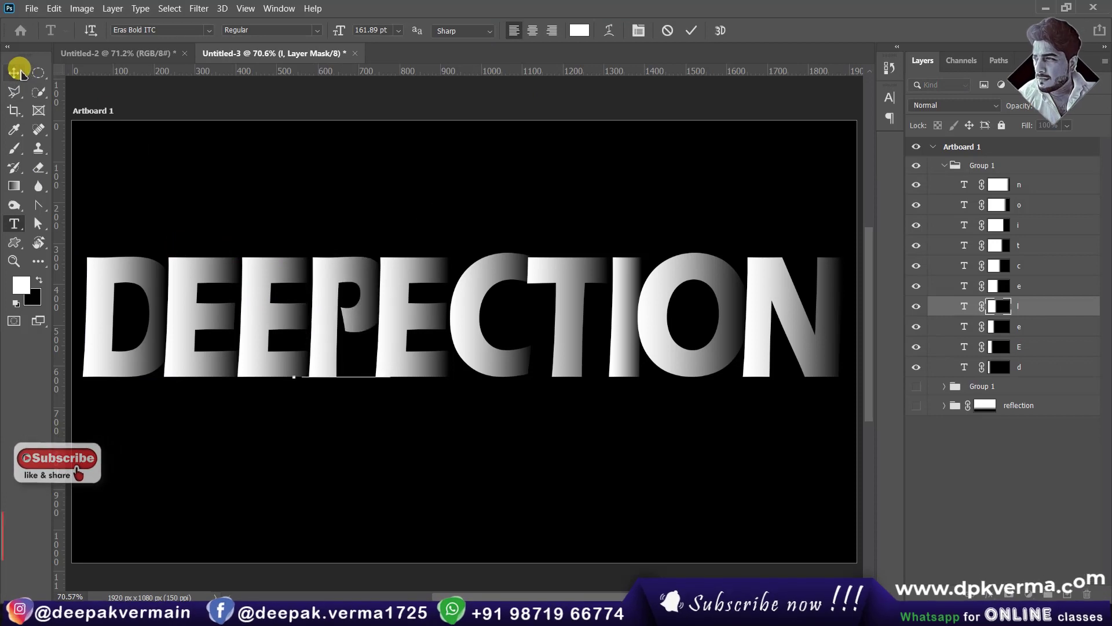
double_click(453, 316)
text(A)
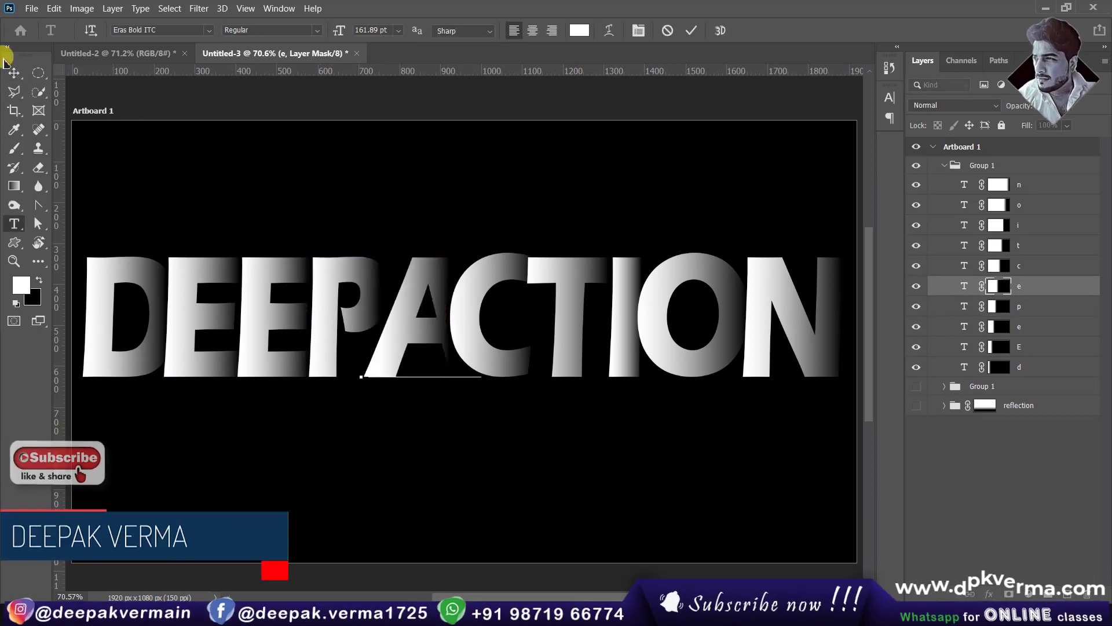
click(14, 72)
Retype the C as K and delete the T and I letters
click(514, 362)
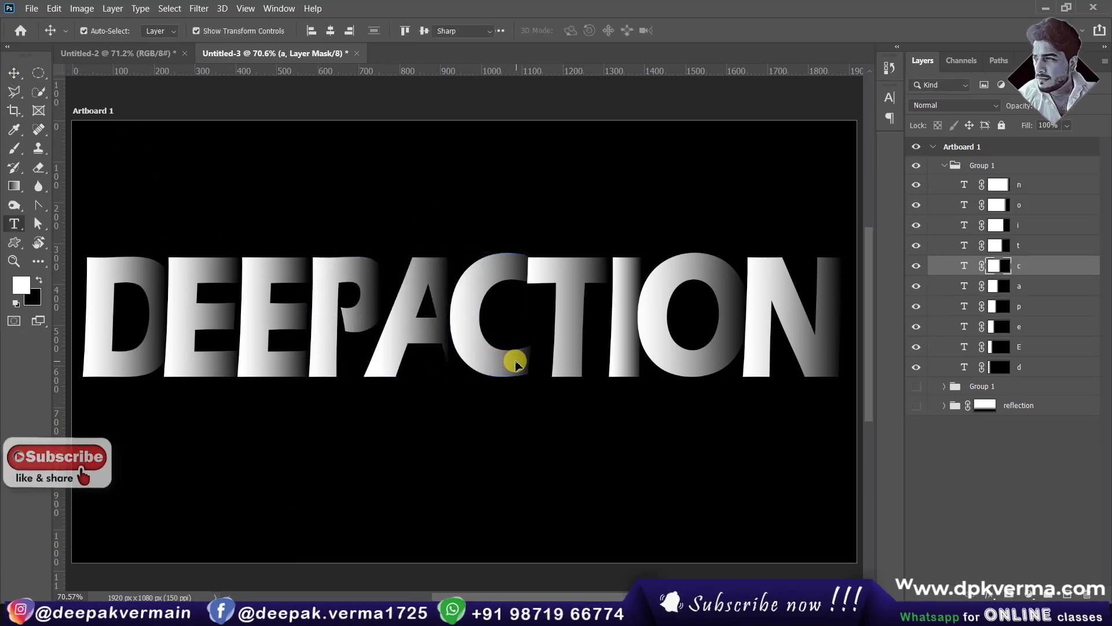
double_click(516, 364)
text(K)
click(14, 72)
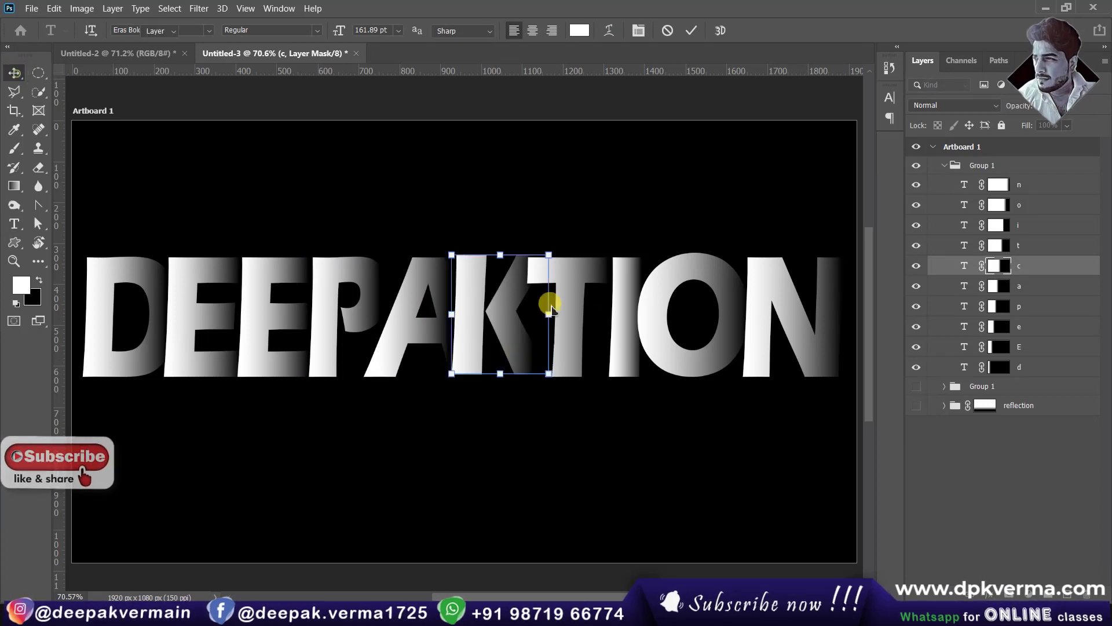
click(574, 315)
key(Delete)
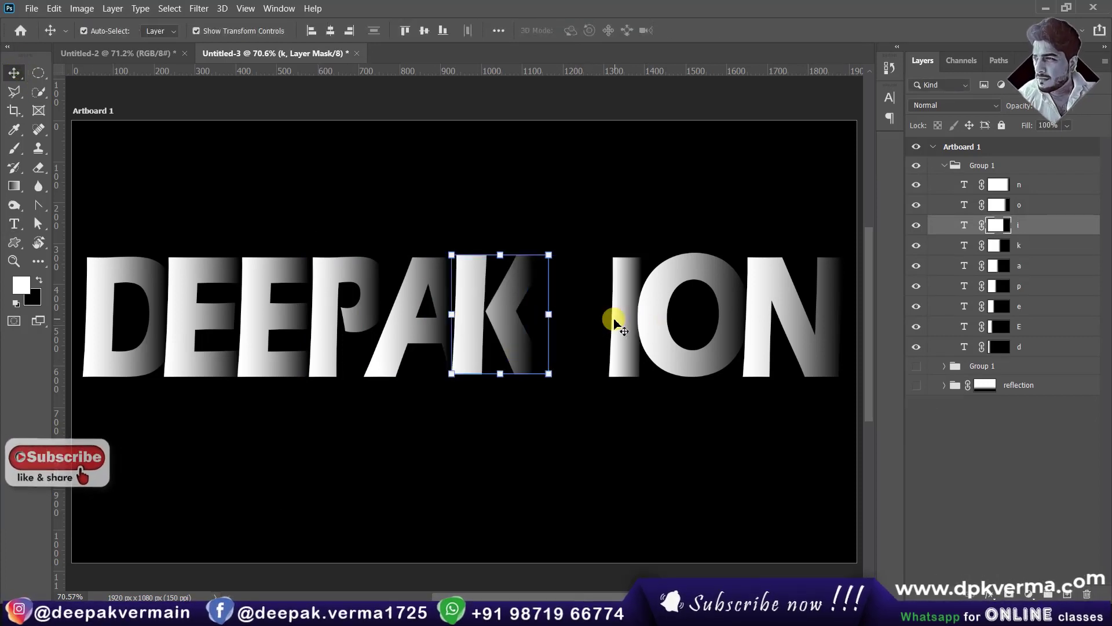
key(Delete)
Delete the O and N letters and select the DEEPAK group
click(655, 319)
key(Delete)
click(758, 311)
key(Delete)
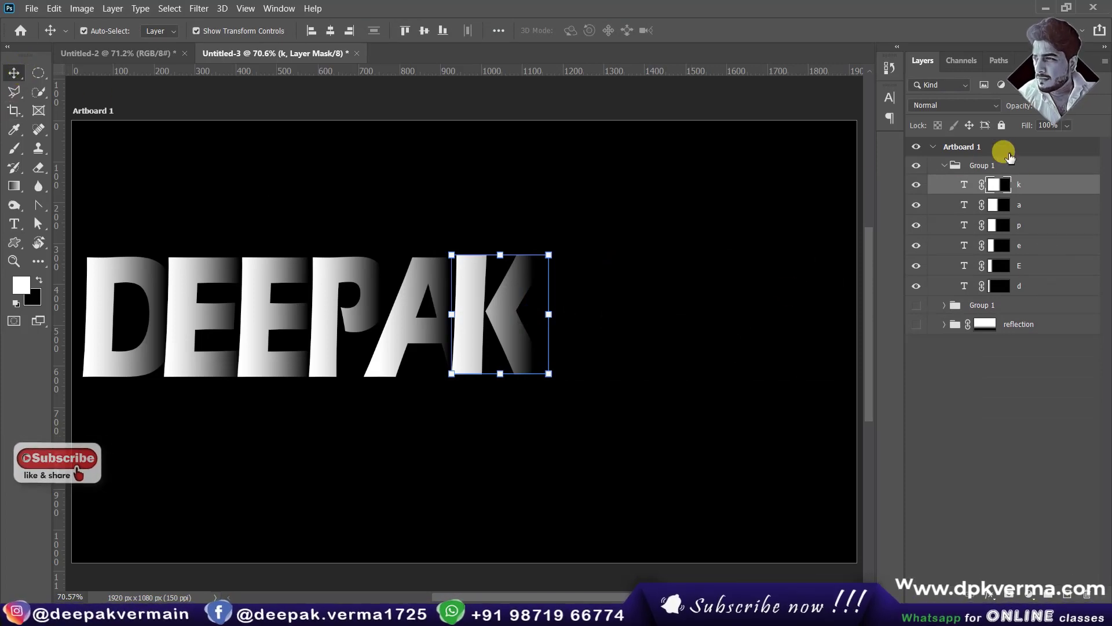
click(982, 166)
Reset default colours and scale the whole DEEPAK word up proportionally
key(x)
scroll(582, 360, down, 1)
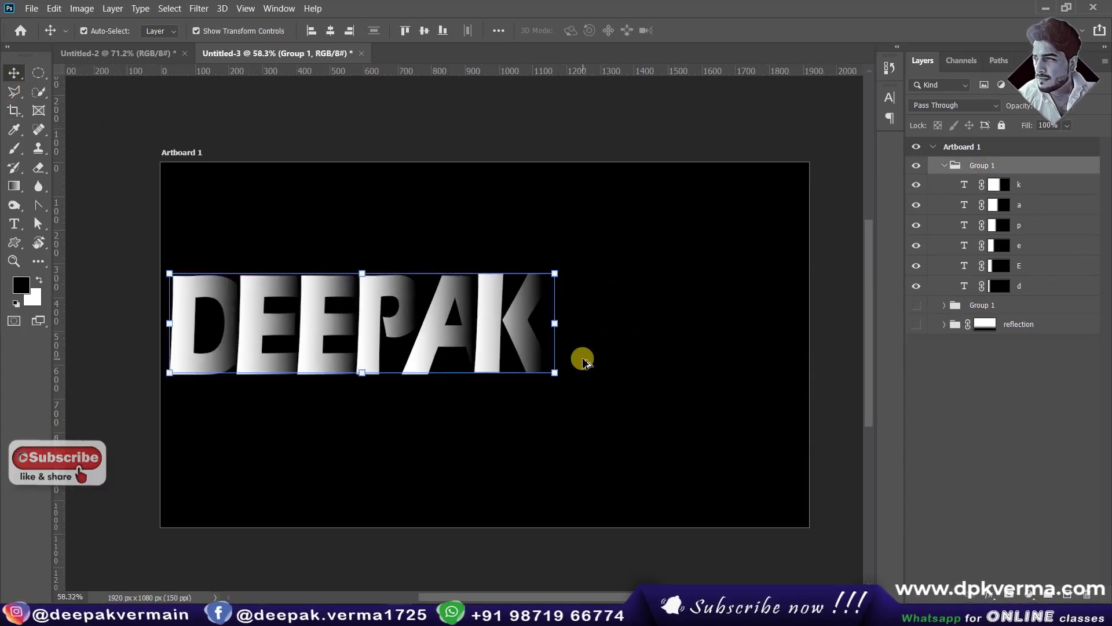
drag(553, 327, 814, 334)
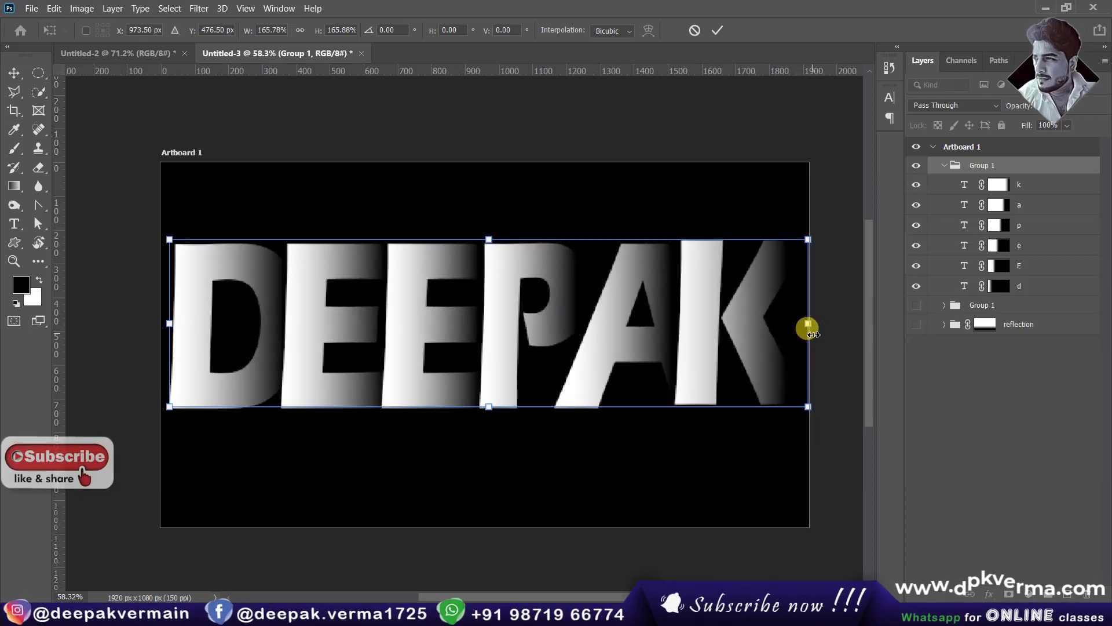
click(718, 31)
Change the D, E and e letter layers from 130% to 100% vertical scale
click(890, 97)
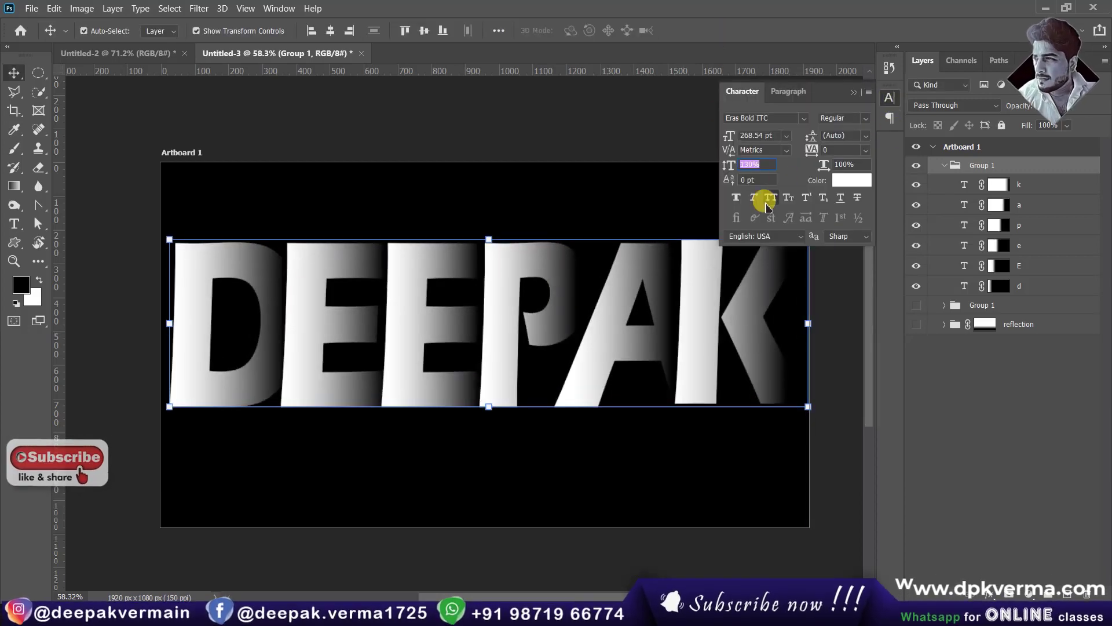
click(751, 165)
text(100)
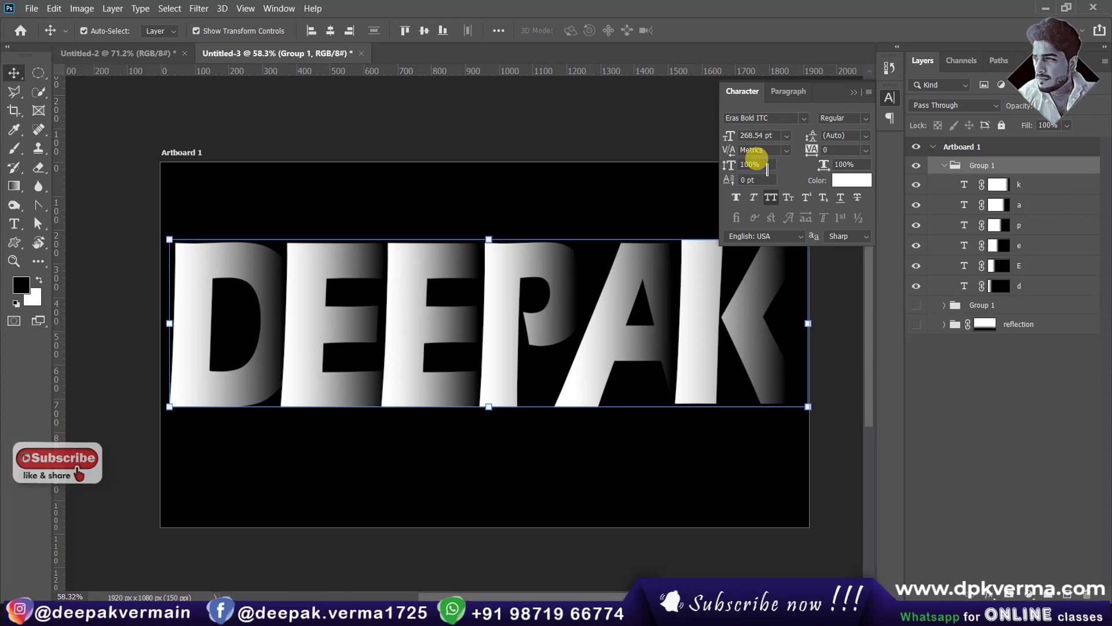
click(690, 130)
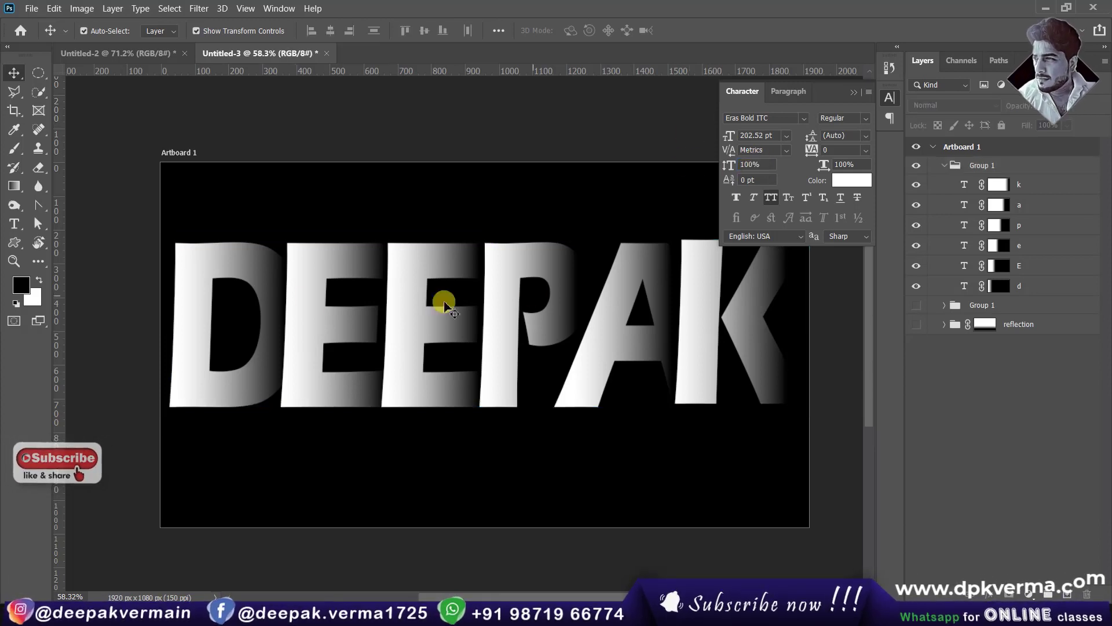
click(251, 270)
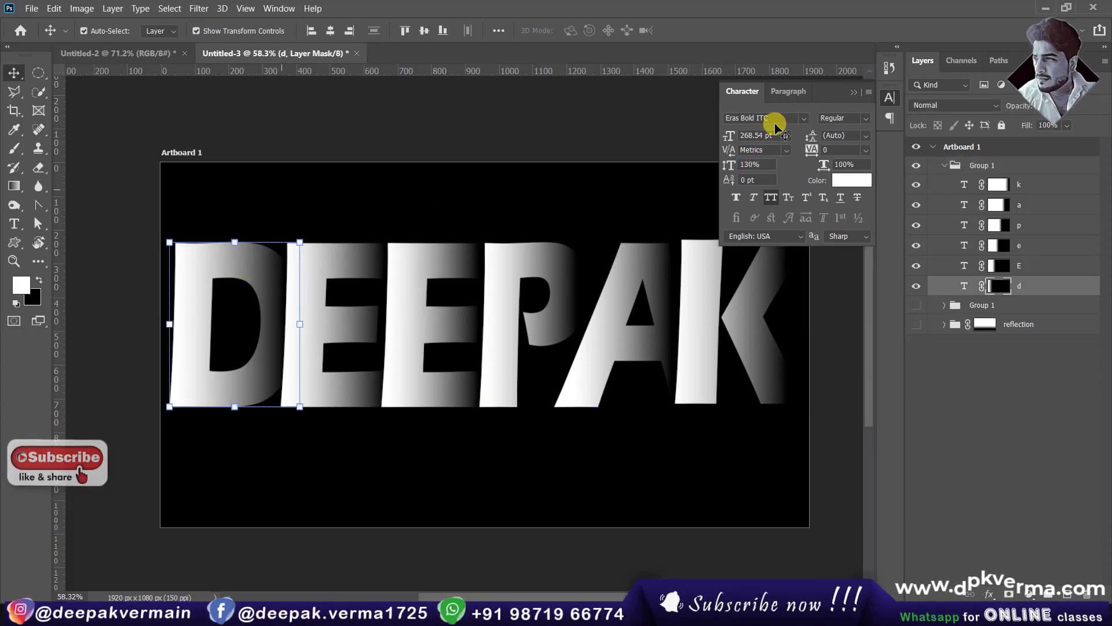
click(771, 165)
text(100)
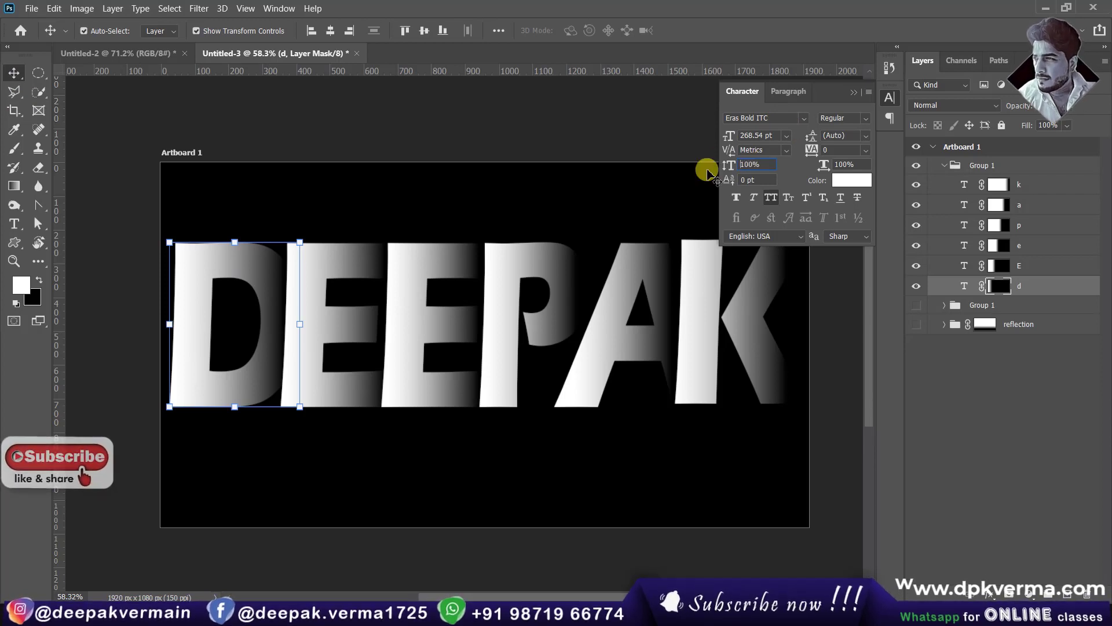
key(Return)
click(343, 319)
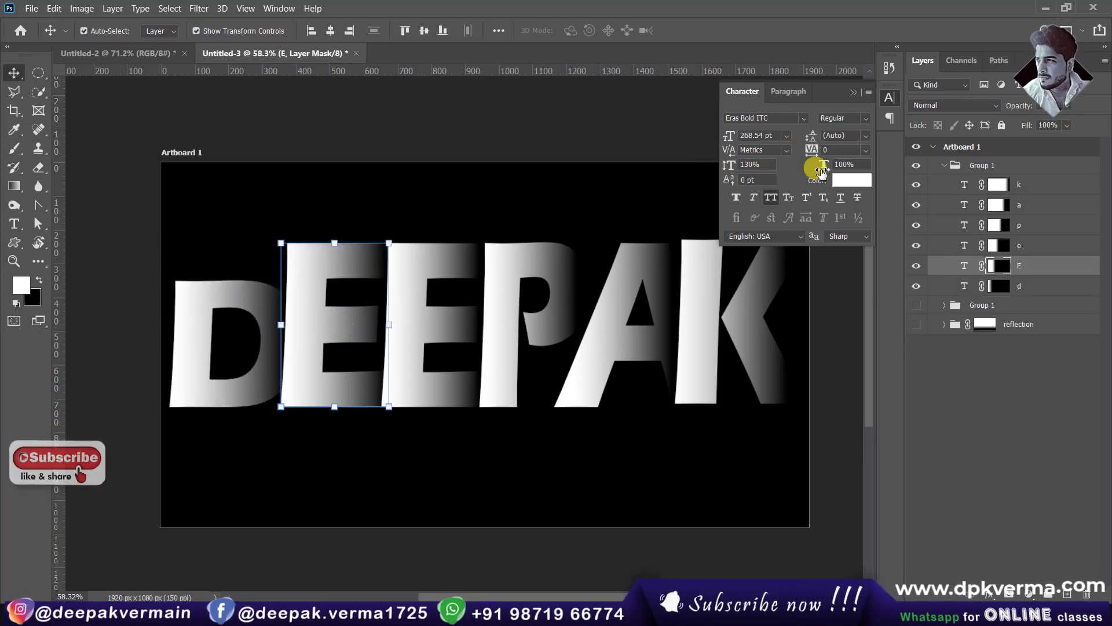
click(771, 165)
text(1)
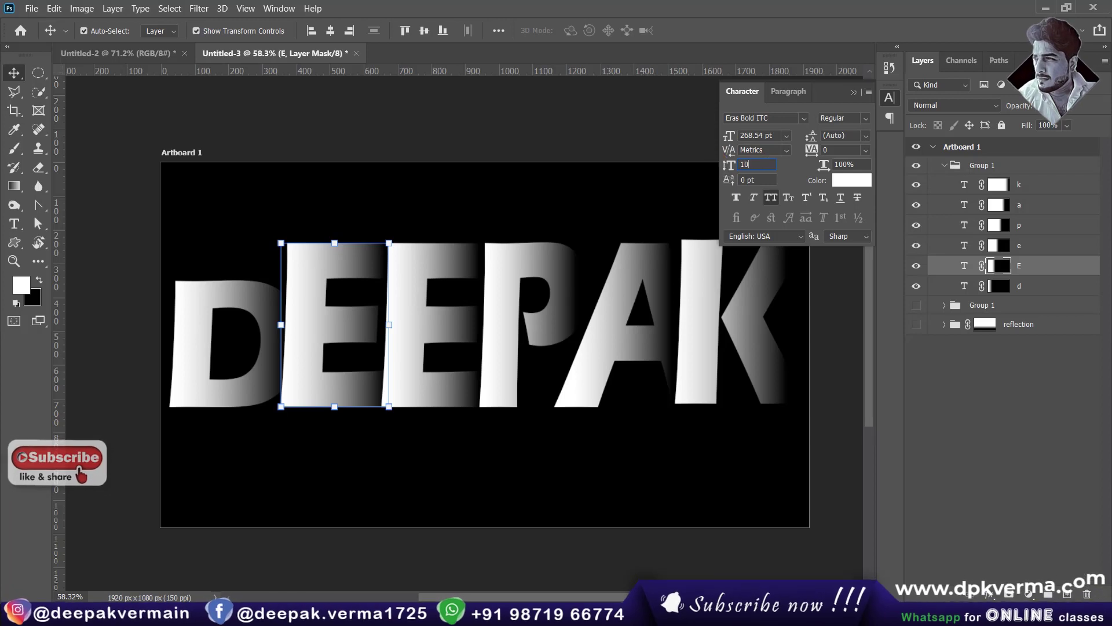
text(0)
key(Return)
click(442, 330)
click(773, 165)
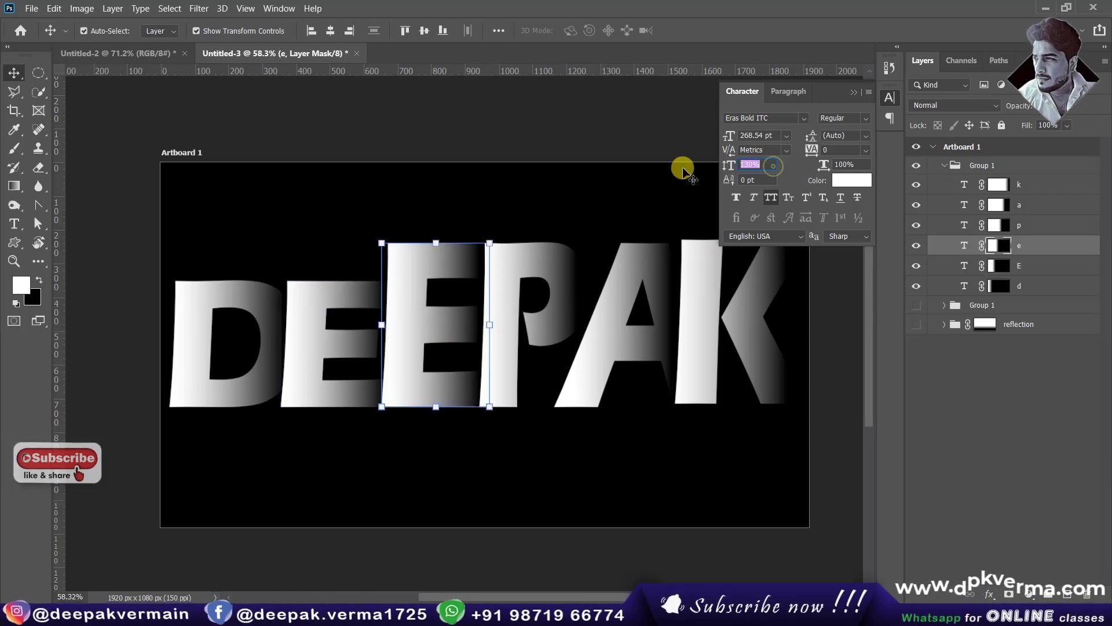
key(Return)
Set the P, A and K letter layers to 100% vertical scale as well
click(547, 317)
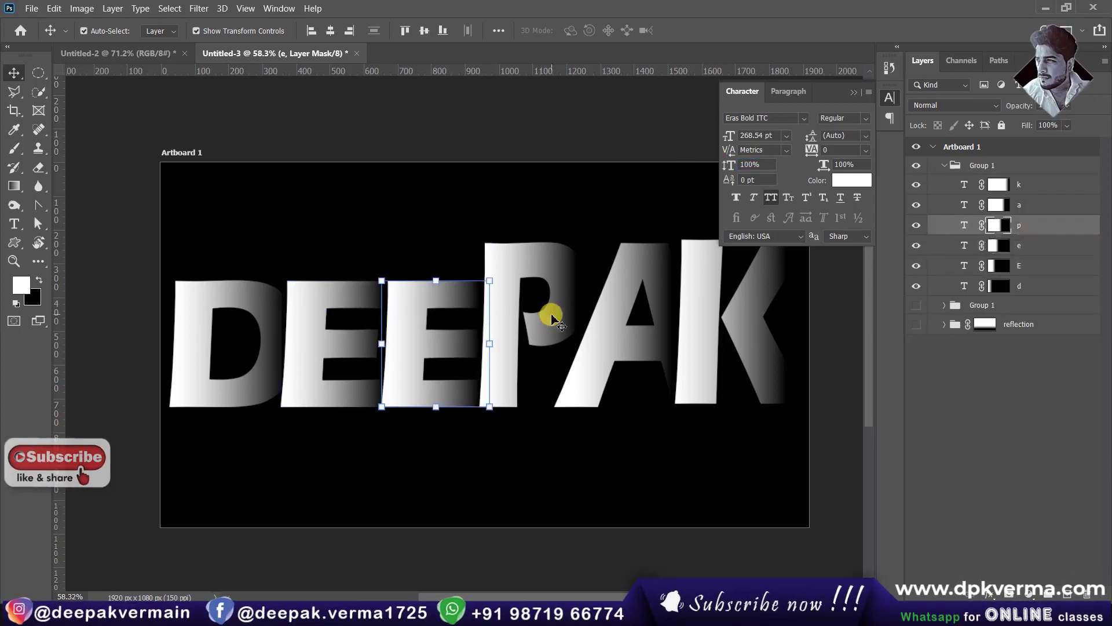
click(777, 167)
text(0)
key(Return)
click(666, 314)
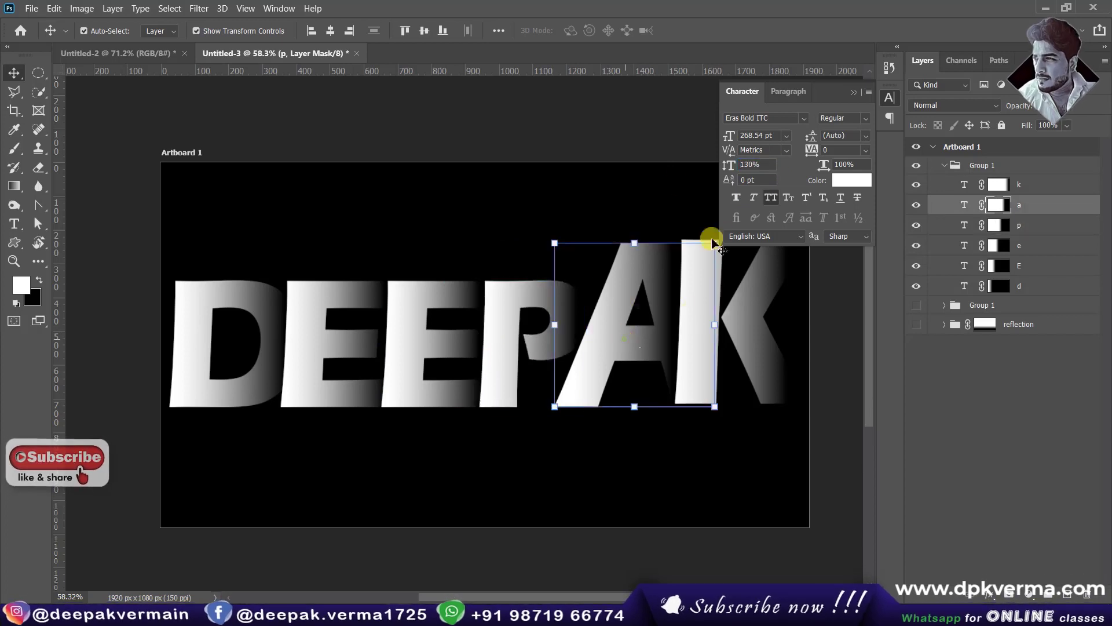
click(753, 165)
text(100)
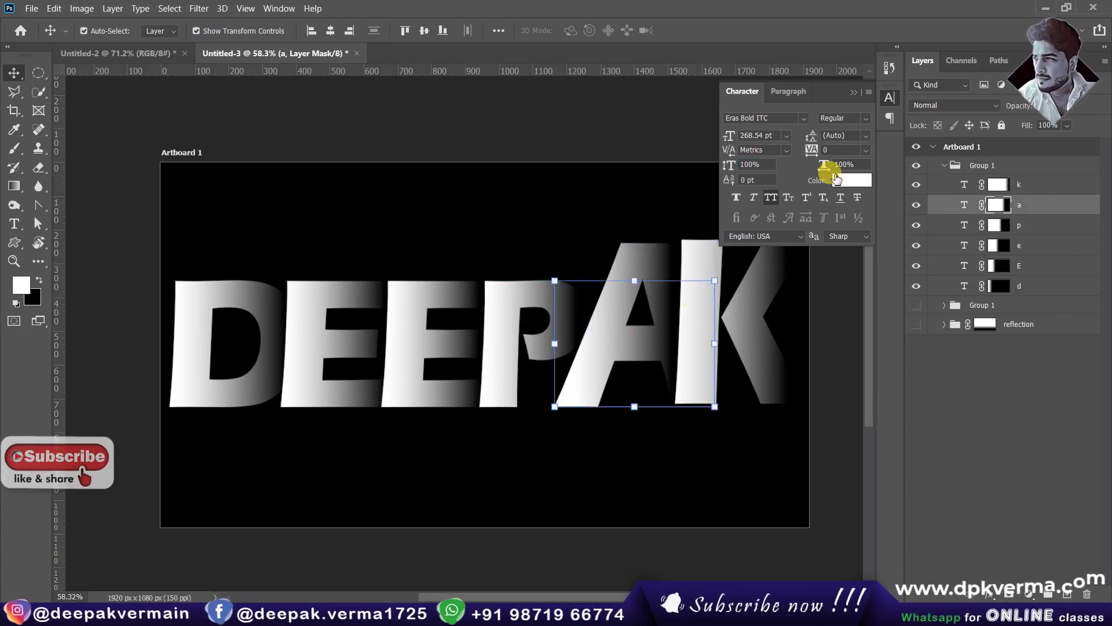
key(Return)
click(740, 332)
click(753, 165)
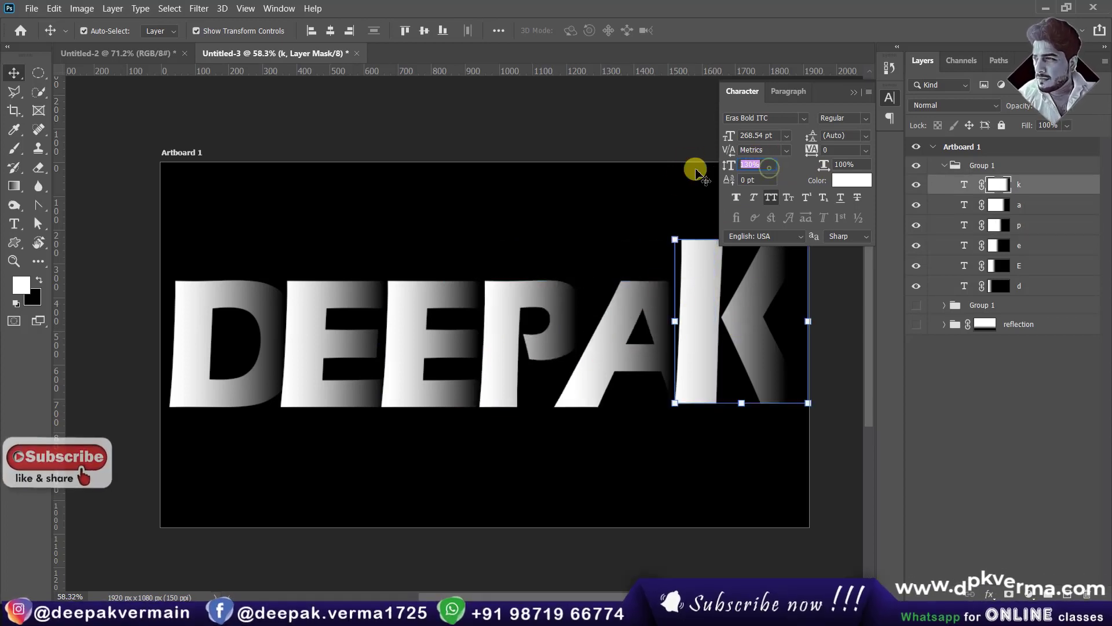
text(100)
key(Return)
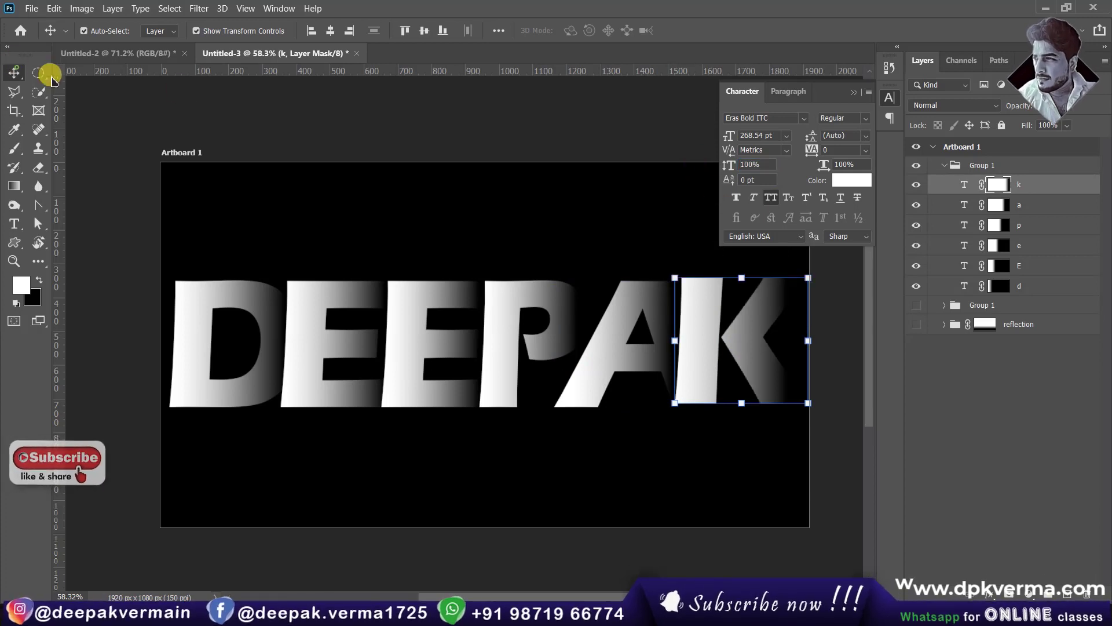
click(350, 114)
click(855, 91)
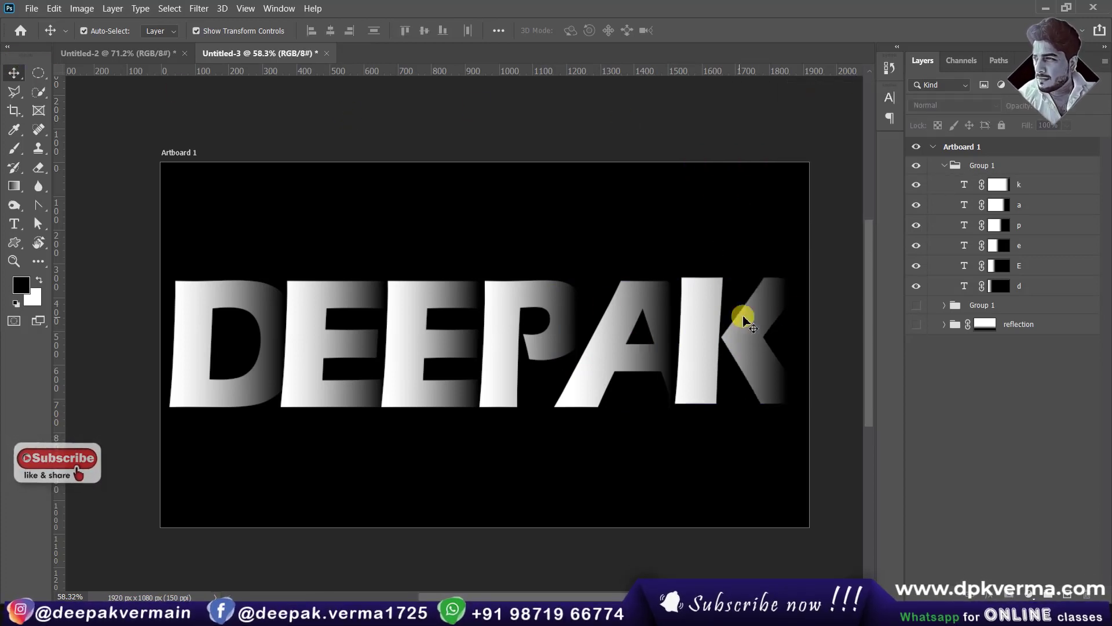
Move the whole DEEPAK group higher on the artboard
click(987, 172)
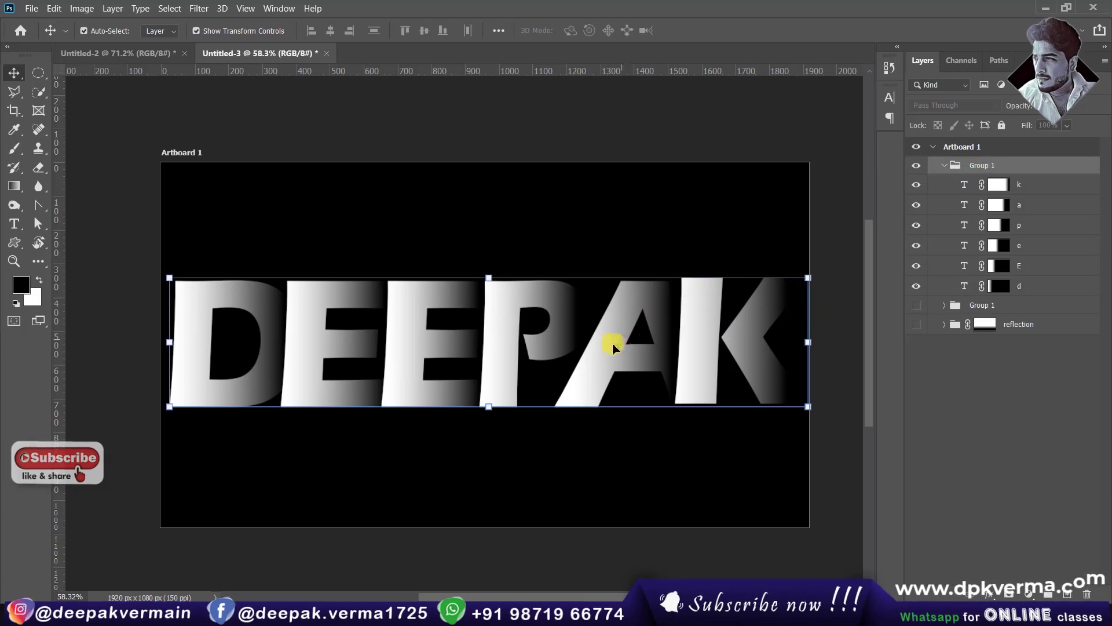
click(84, 31)
drag(601, 367, 603, 300)
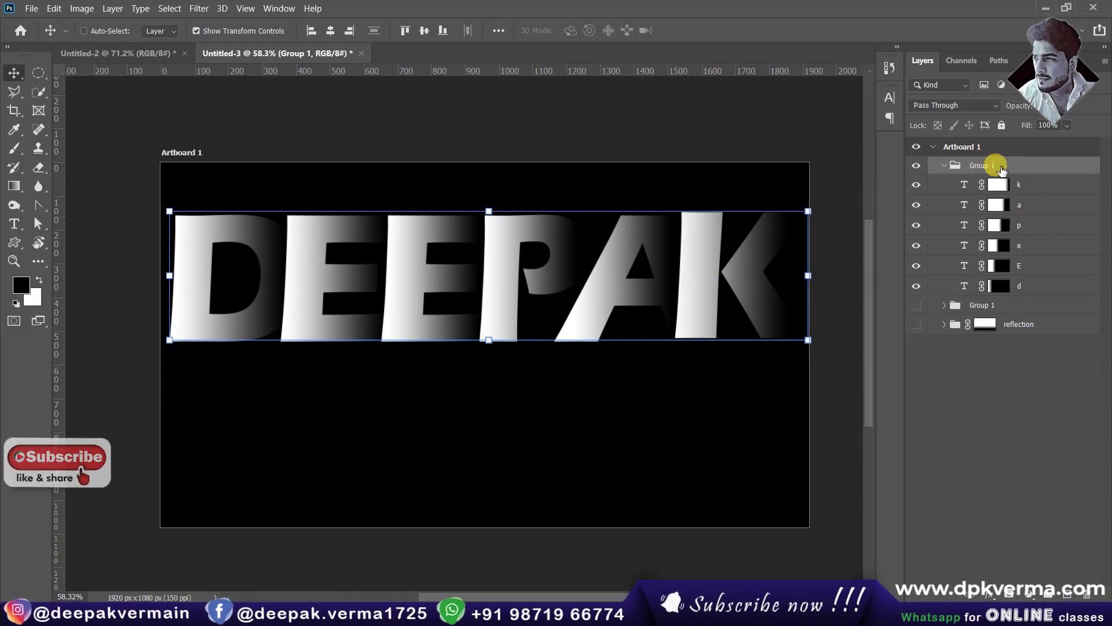
Duplicate Group 1 with Ctrl+J, collapse both groups, and name the copy 'reflection'
key(ctrl+j)
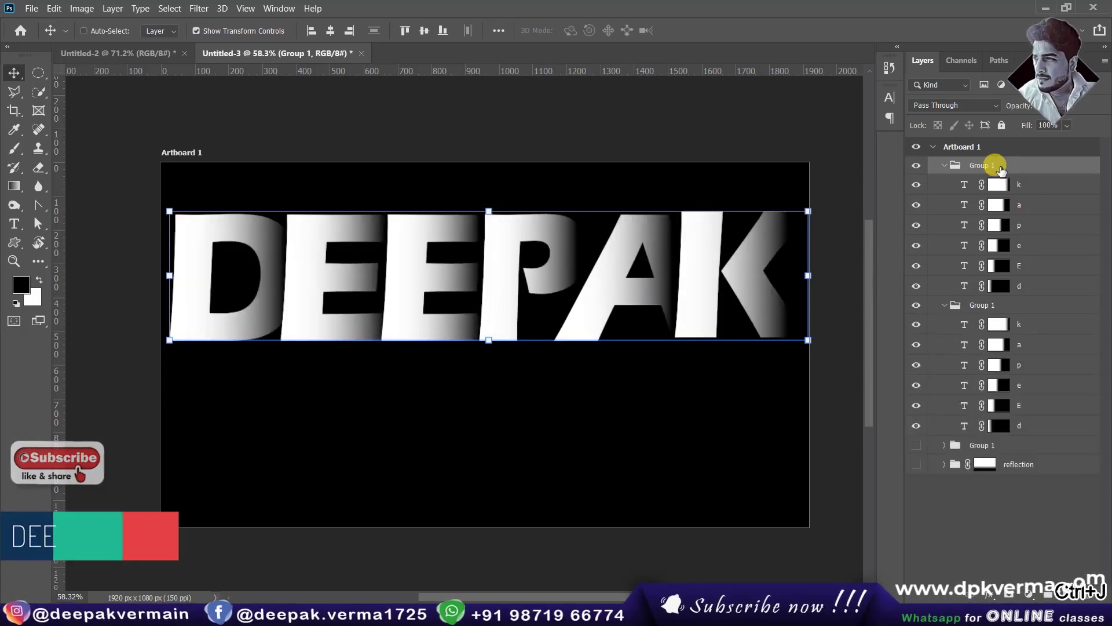
click(945, 305)
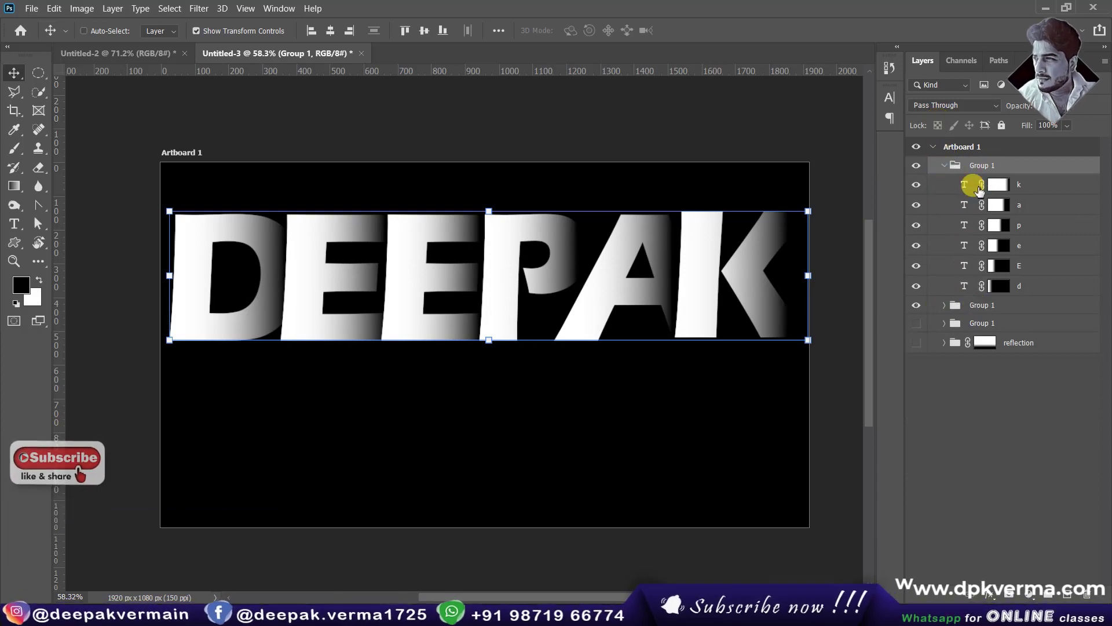
click(944, 165)
click(989, 185)
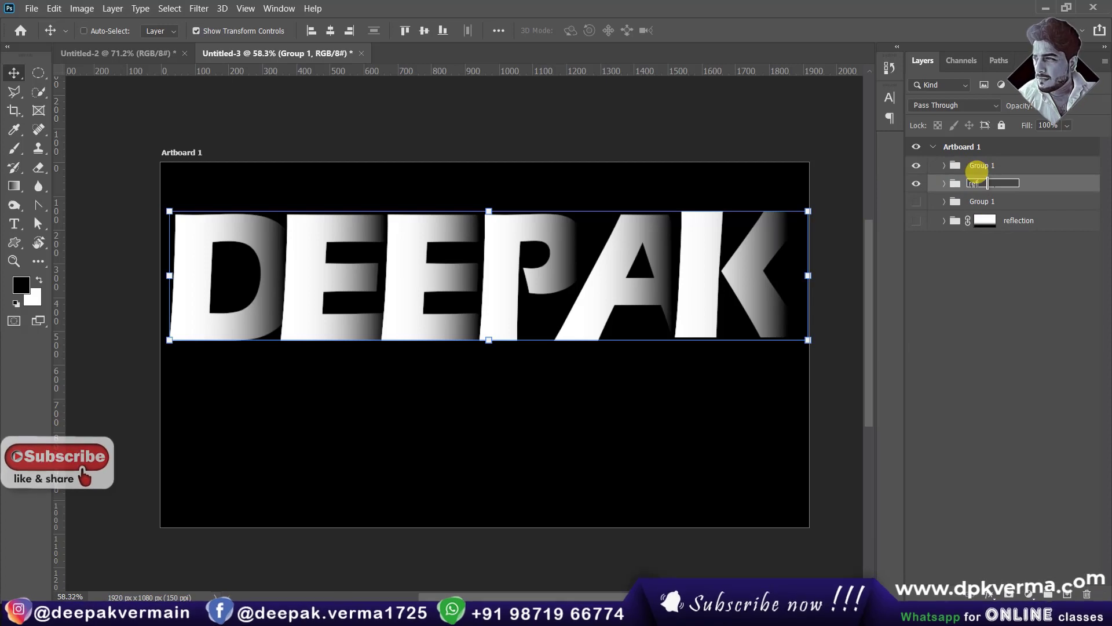
text(reflection)
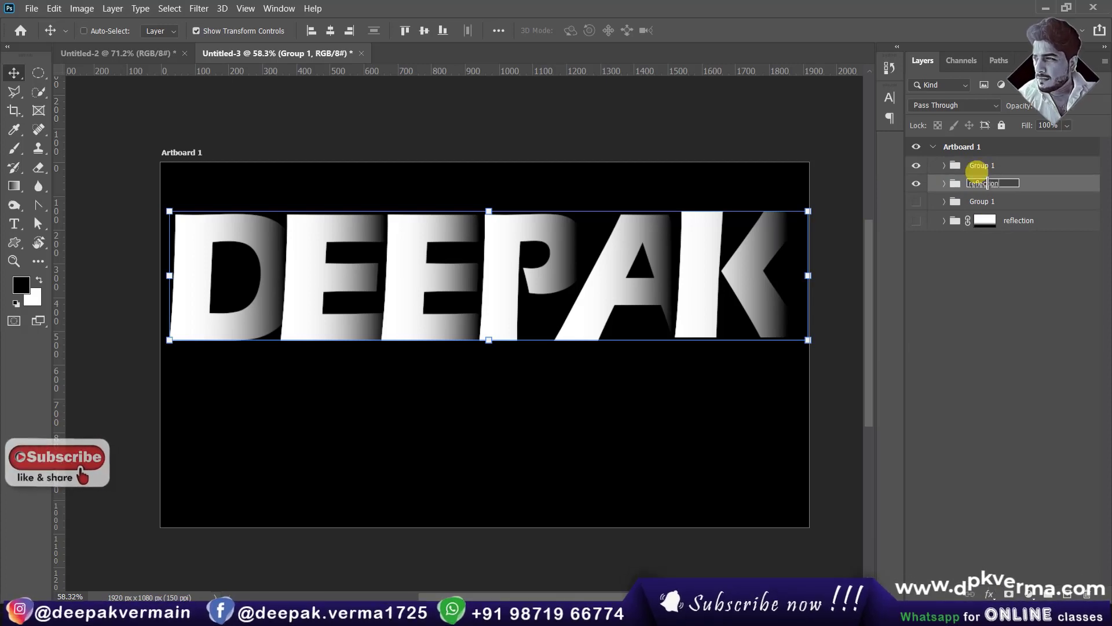
click(1001, 331)
click(985, 183)
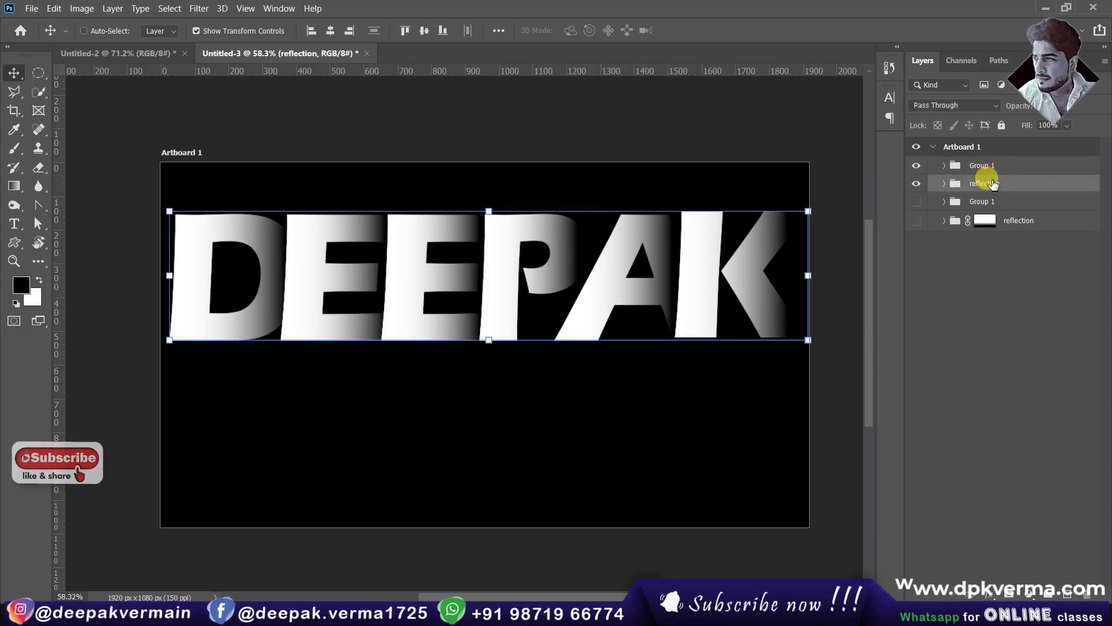
right_click(490, 208)
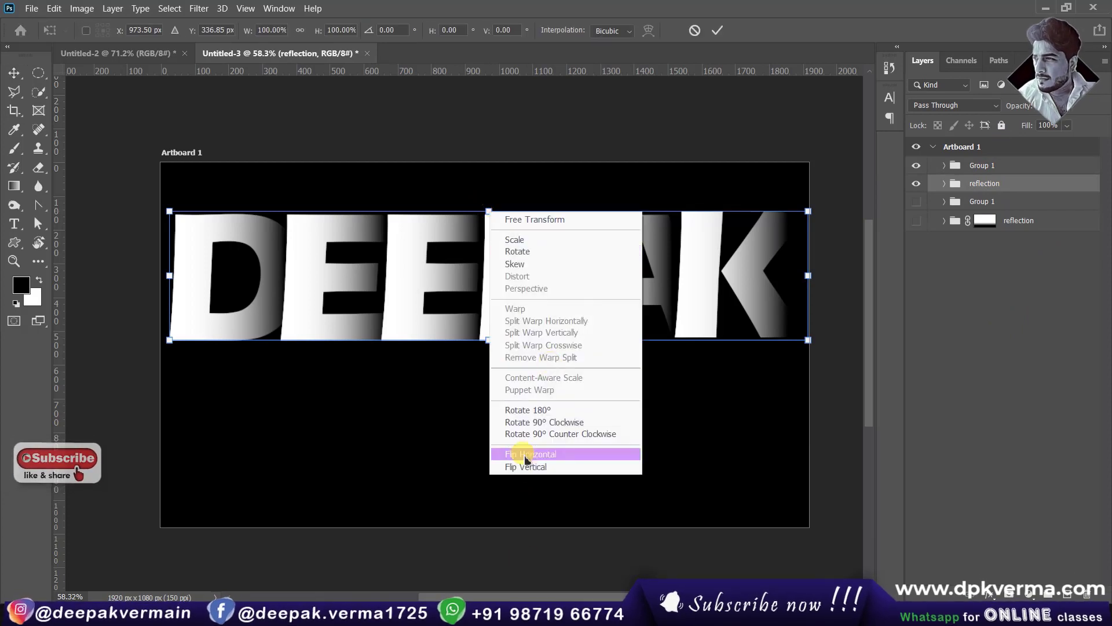
Flip the reflection group vertically and drag it flush beneath DEEPAK
click(527, 467)
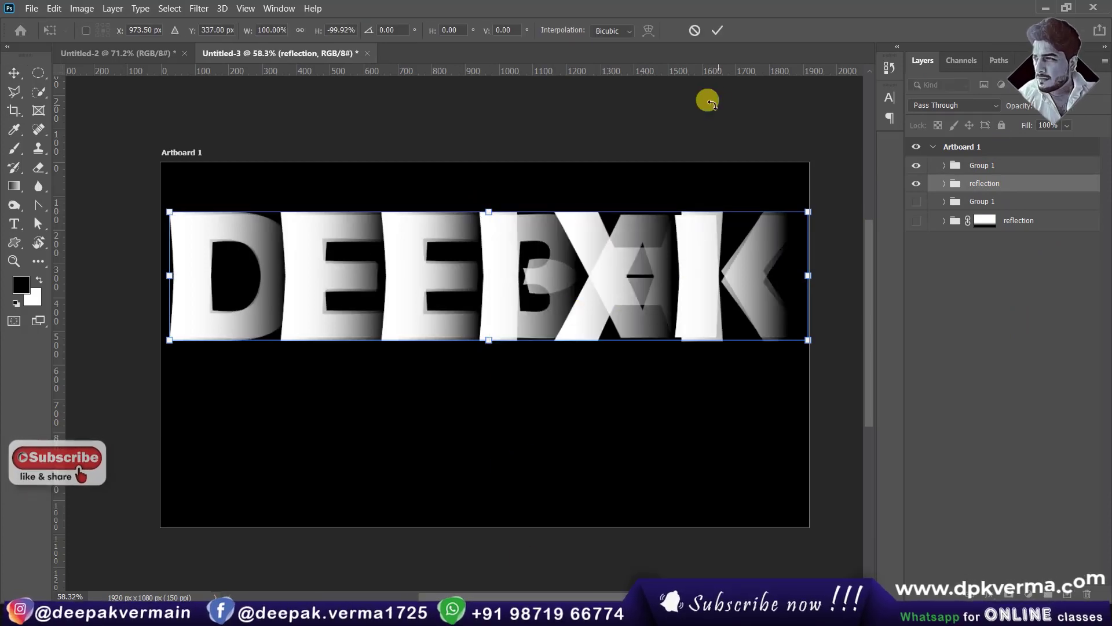
click(718, 31)
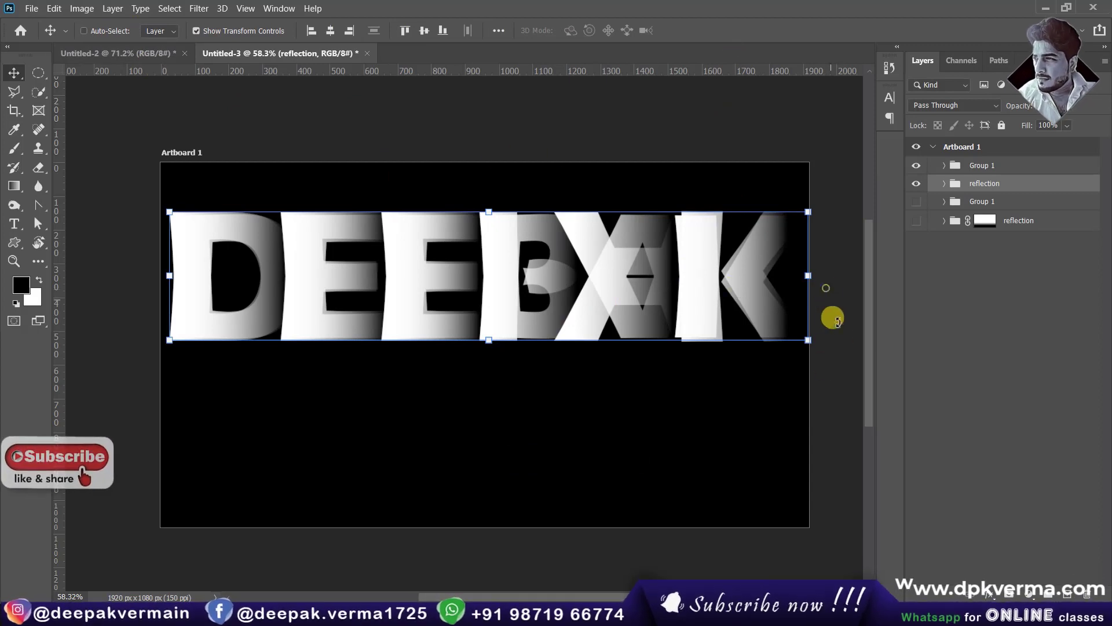
drag(837, 321, 844, 388)
key(ctrl+z)
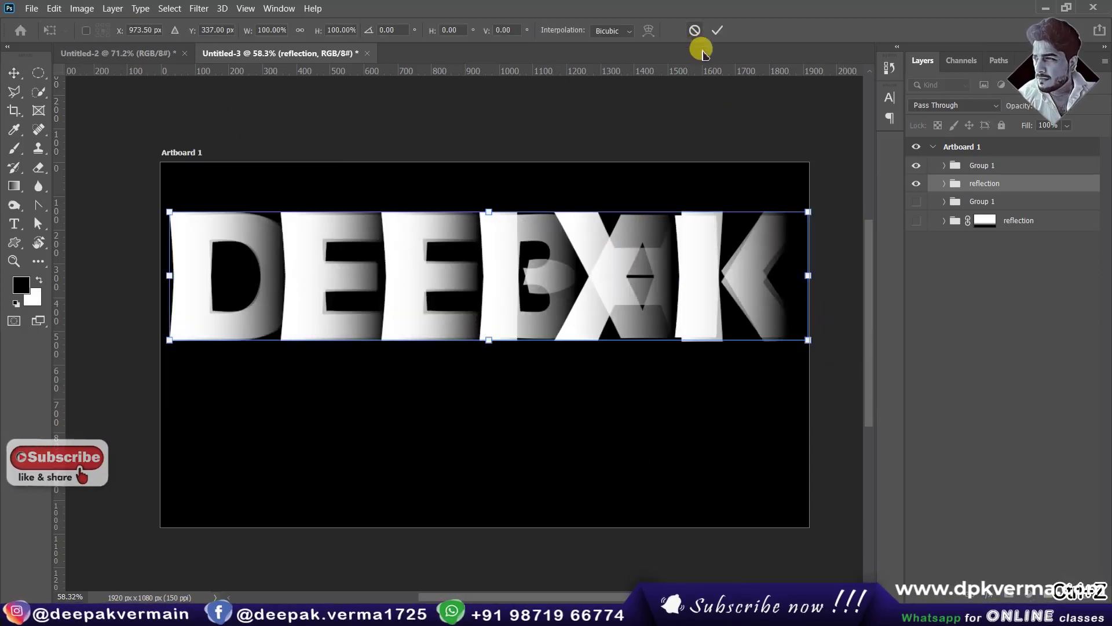
key(Return)
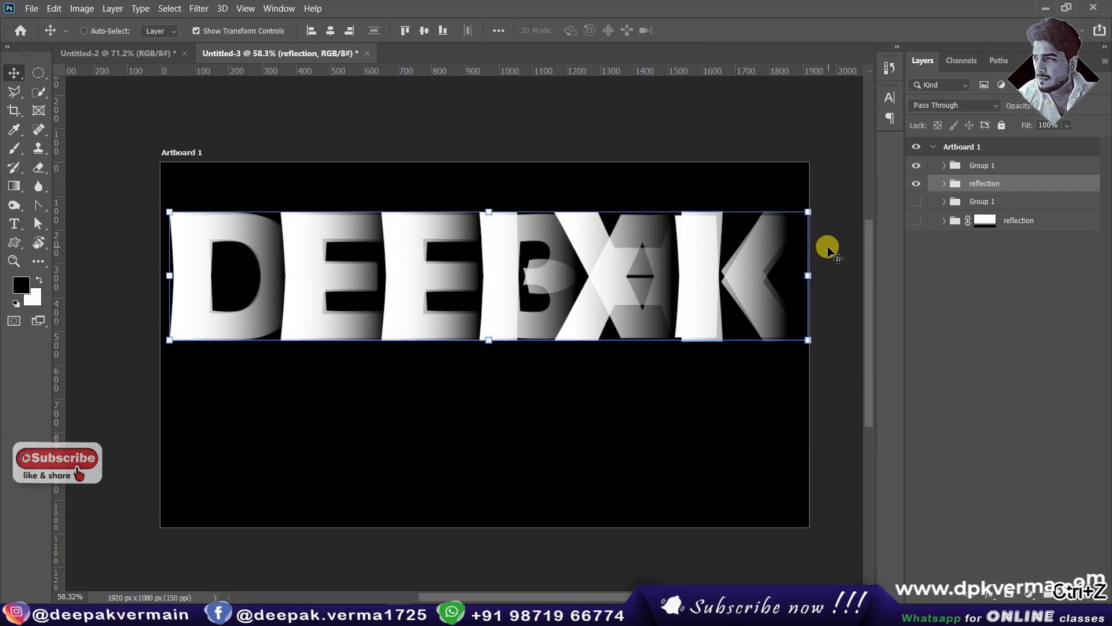
drag(826, 249, 841, 385)
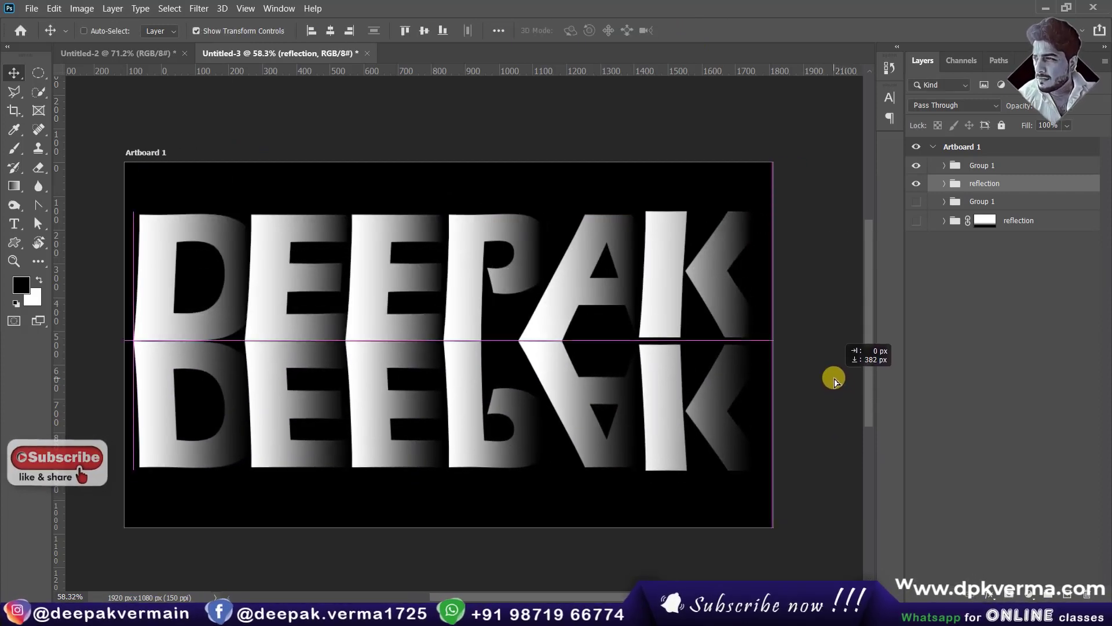
drag(842, 386, 828, 346)
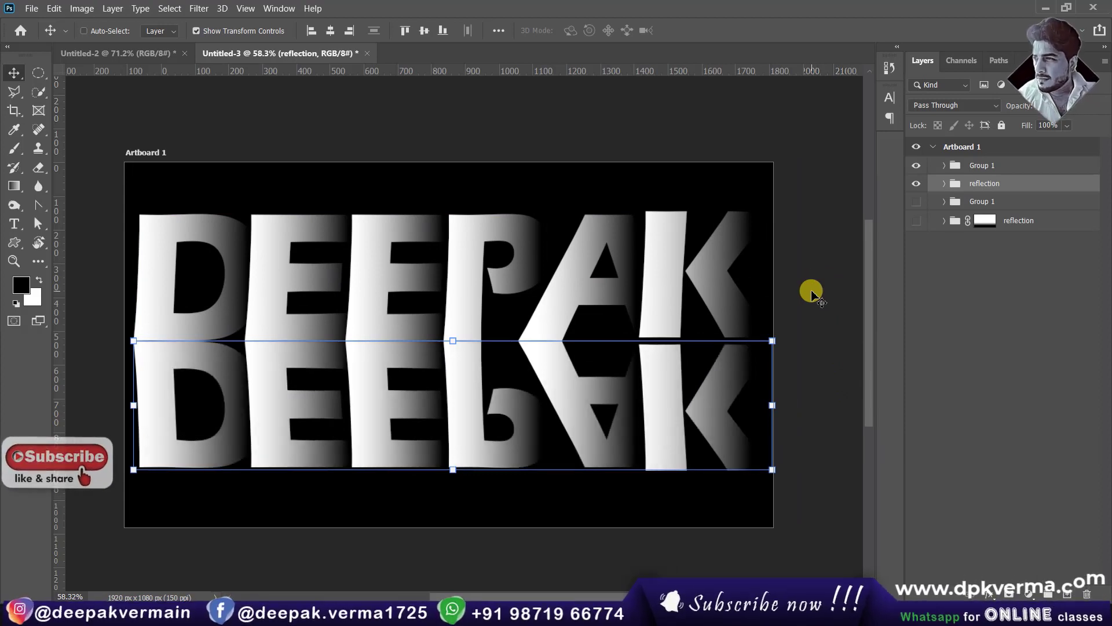
Delete the reflection, then undo back to before the flip and duplicate
key(Delete)
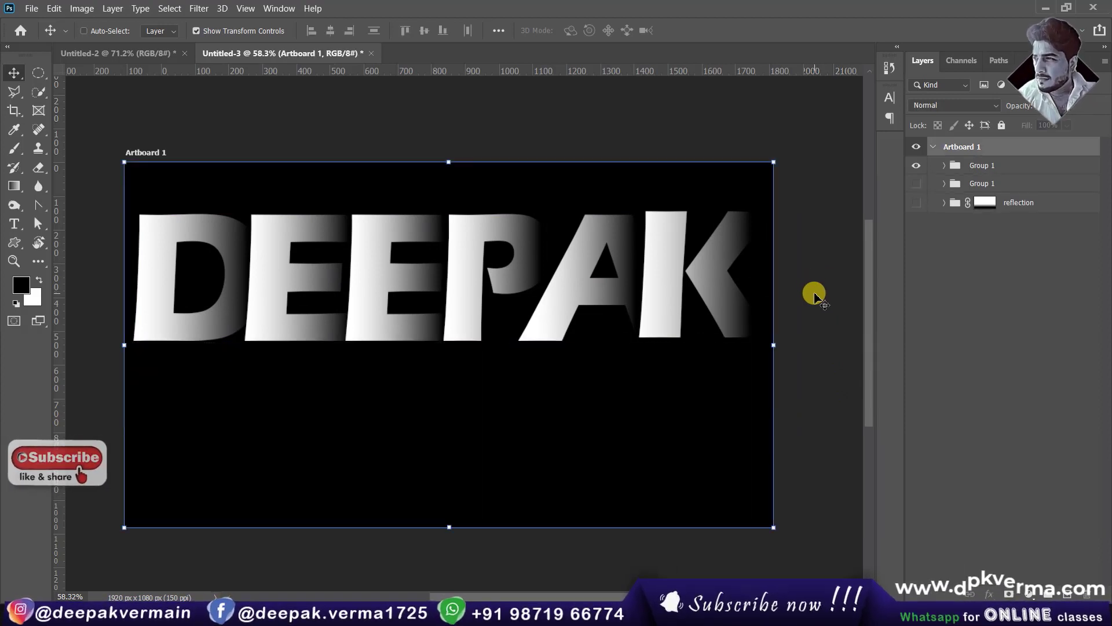
key(ctrl+z)
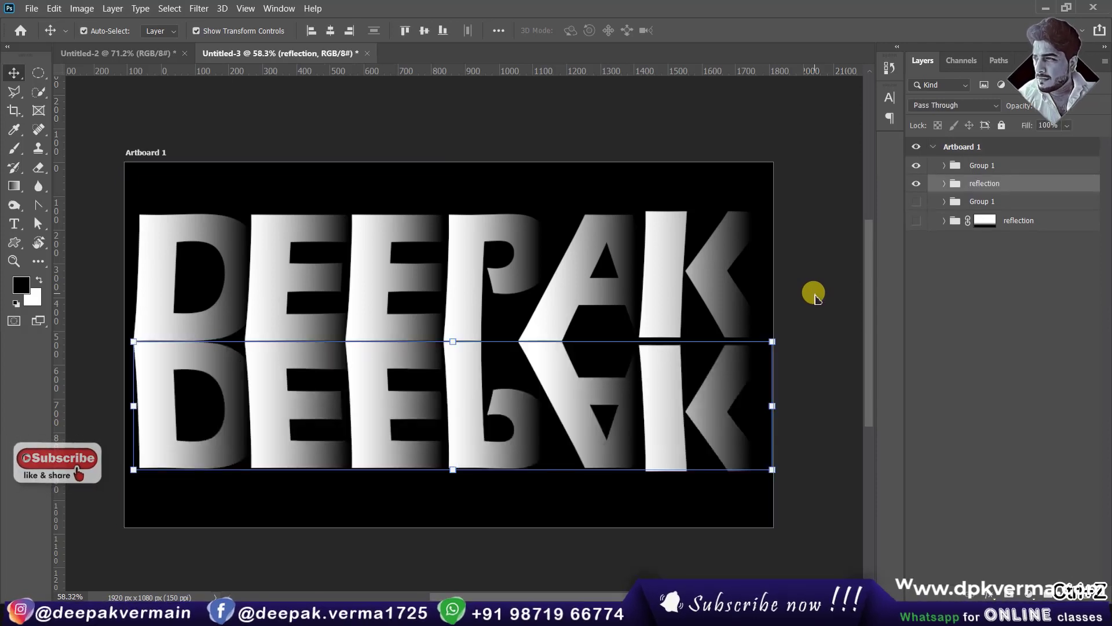
key(ctrl+z)
key(ctrl+z)
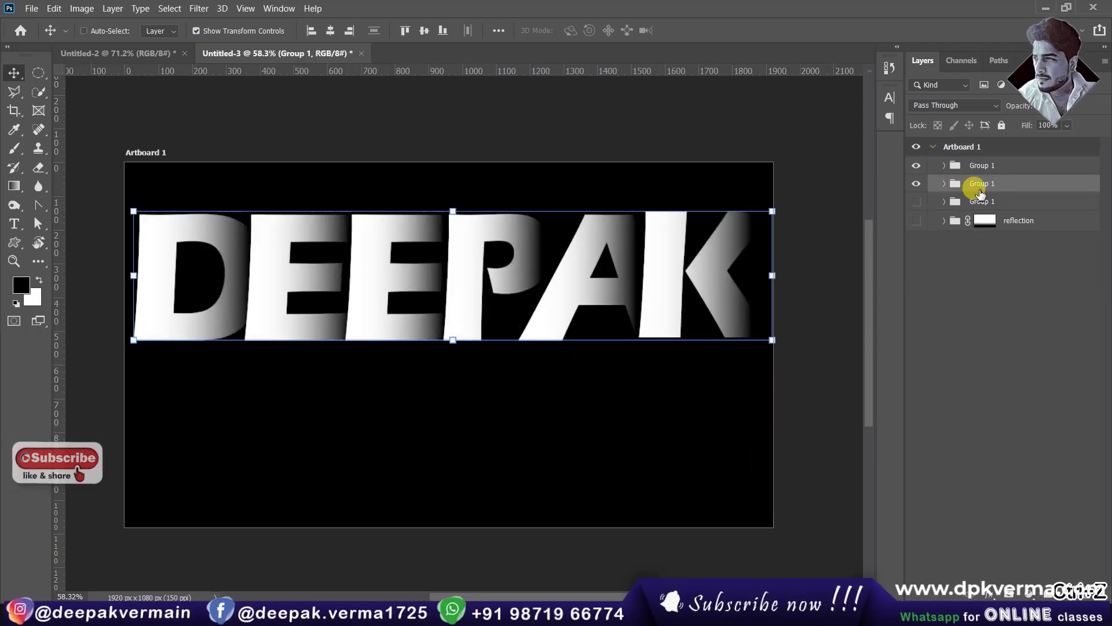
key(ctrl+z)
Bottom-align all the DEEPAK letter layers inside Group 1
click(975, 168)
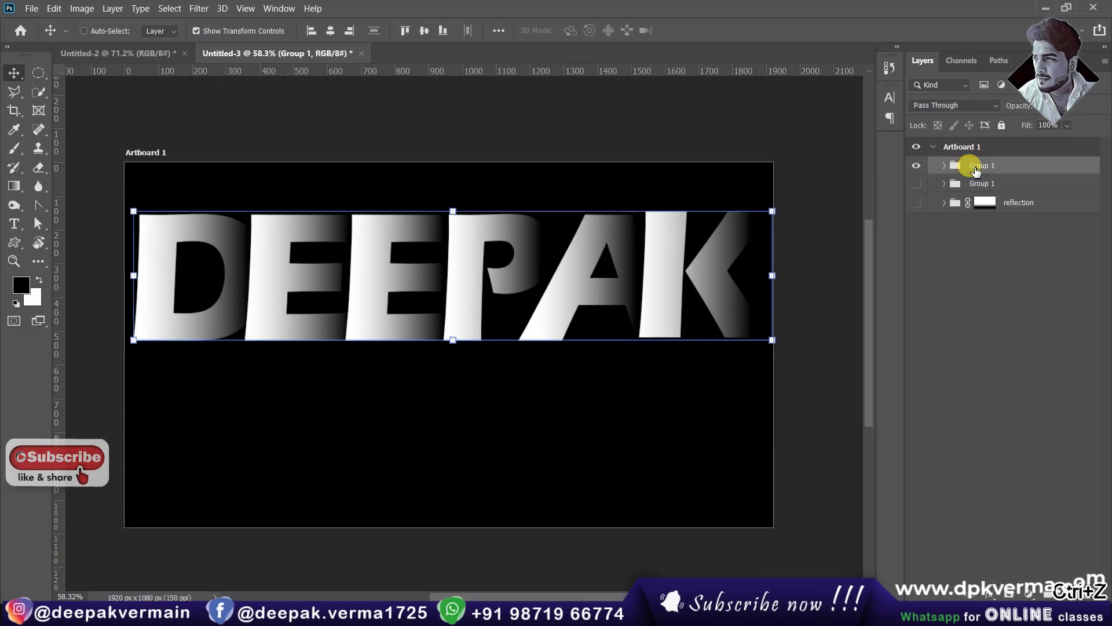
click(948, 166)
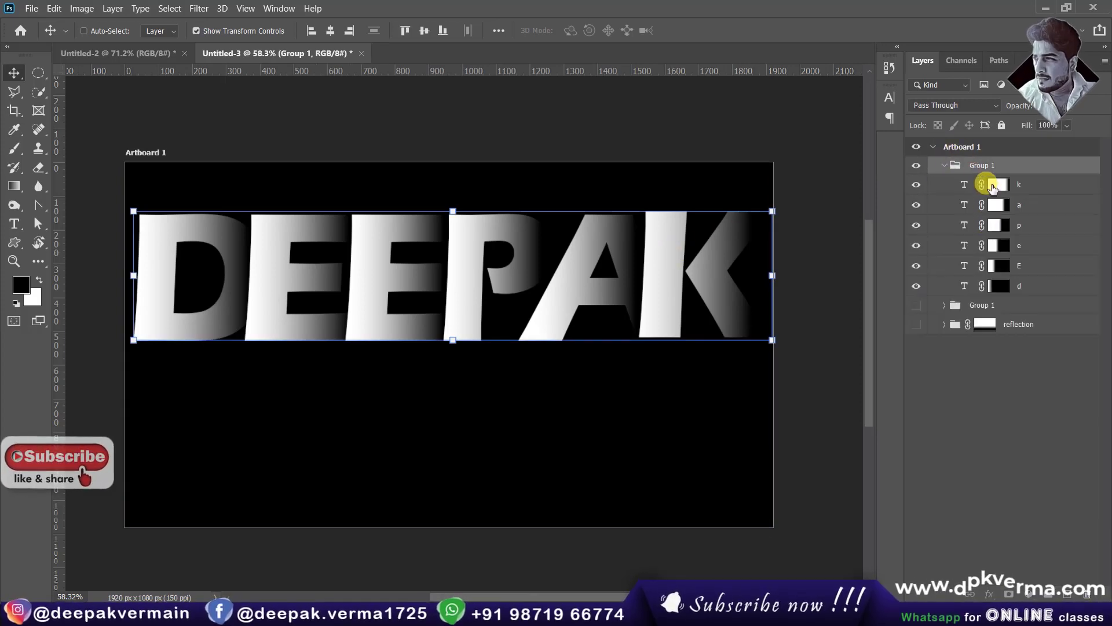
click(997, 185)
shift+click(988, 266)
click(443, 30)
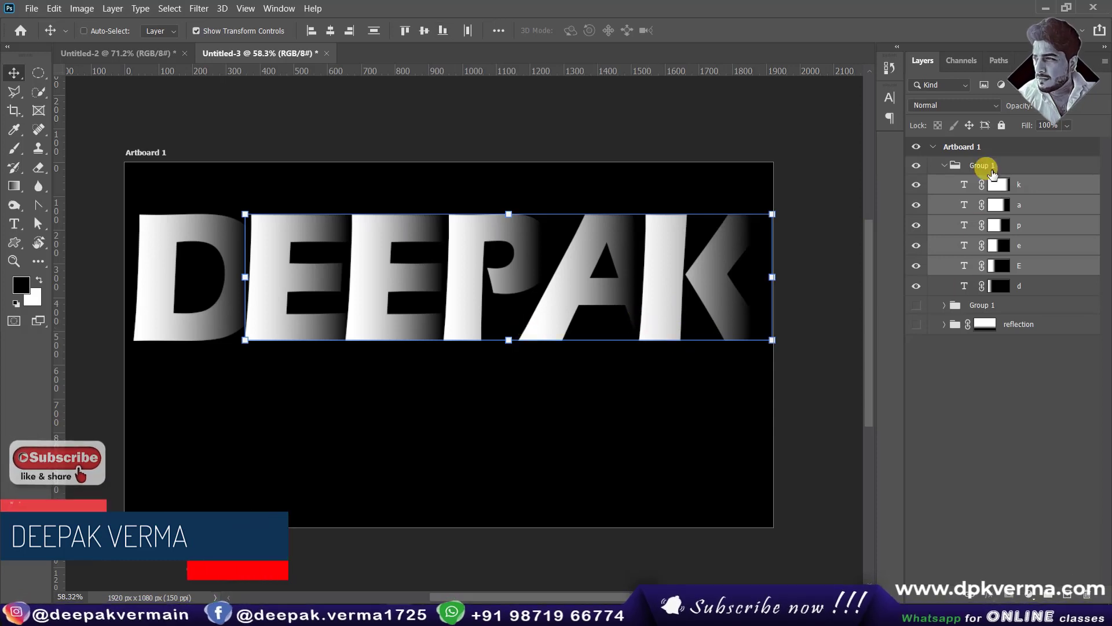
Duplicate Group 1, rename the copy 'reflection', and flip it vertically
click(985, 167)
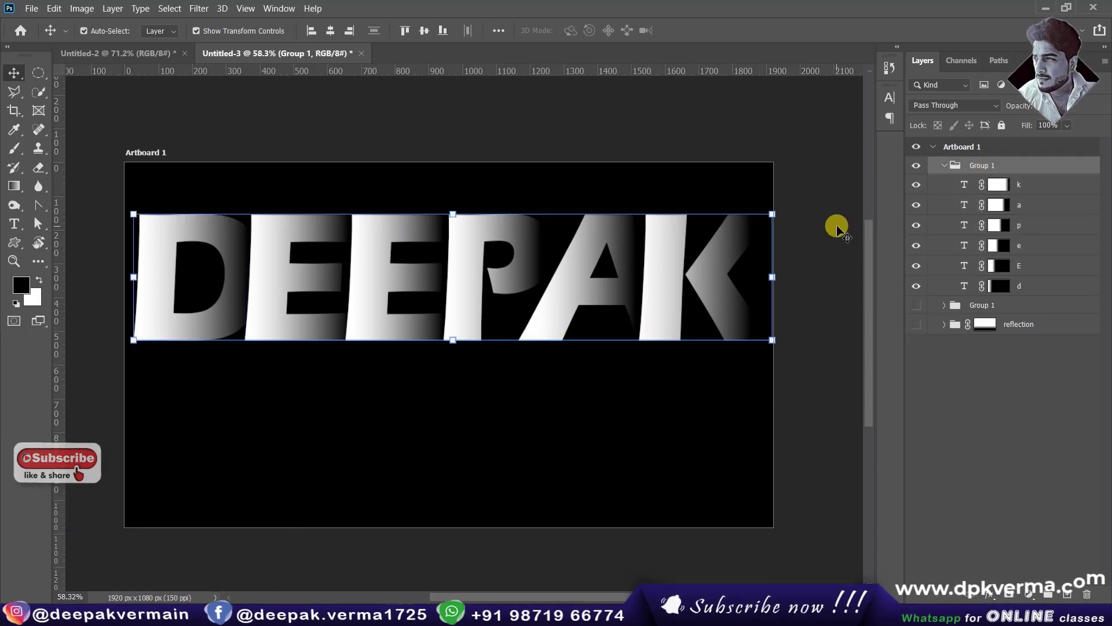
key(ctrl+j)
click(981, 310)
text(refl)
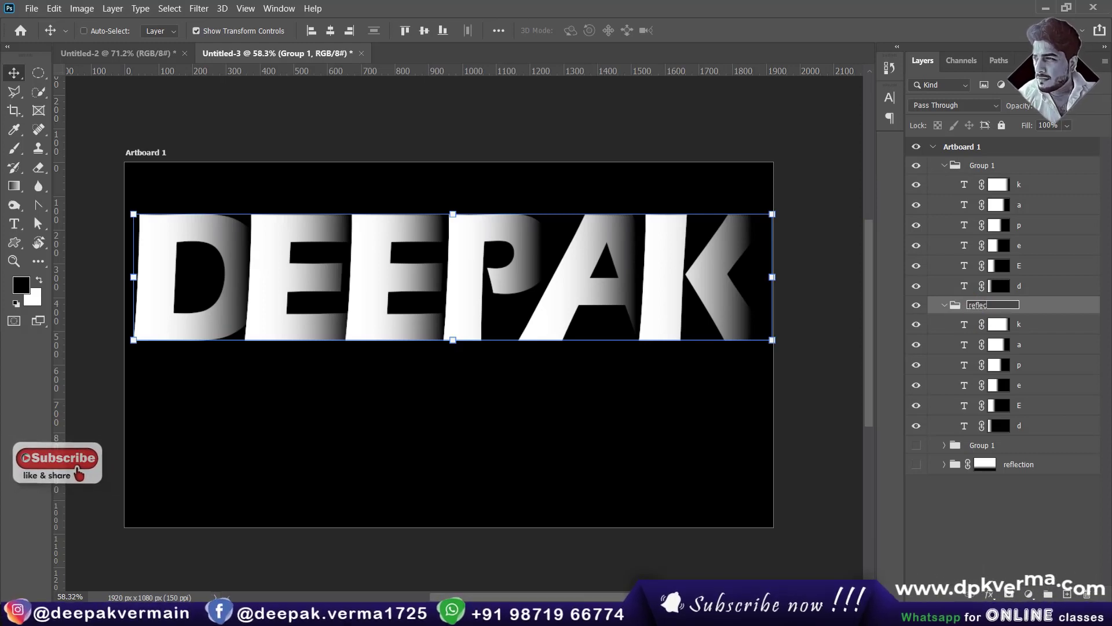
text(ection)
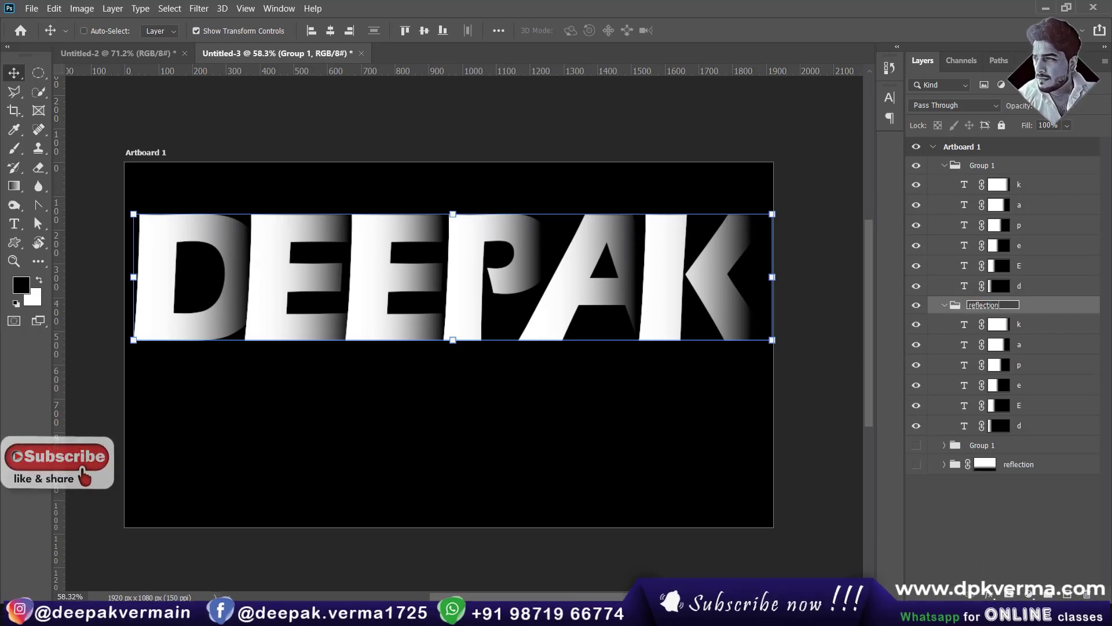
click(828, 320)
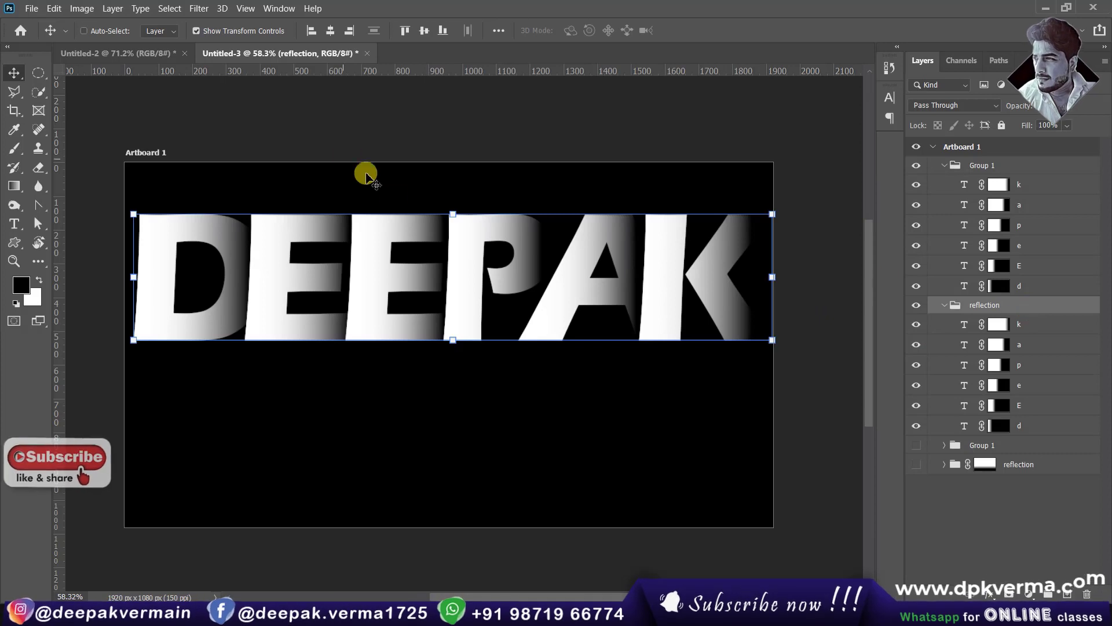
right_click(455, 218)
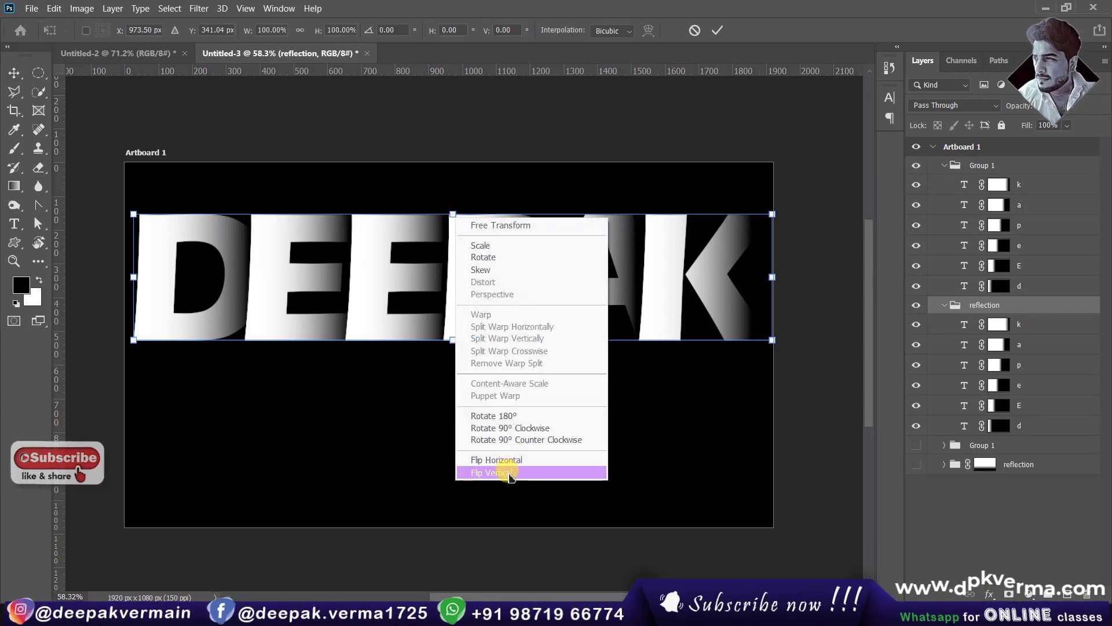
click(508, 472)
Apply the flip and position the mirrored copy directly touching the bottom of DEEPAK
click(719, 32)
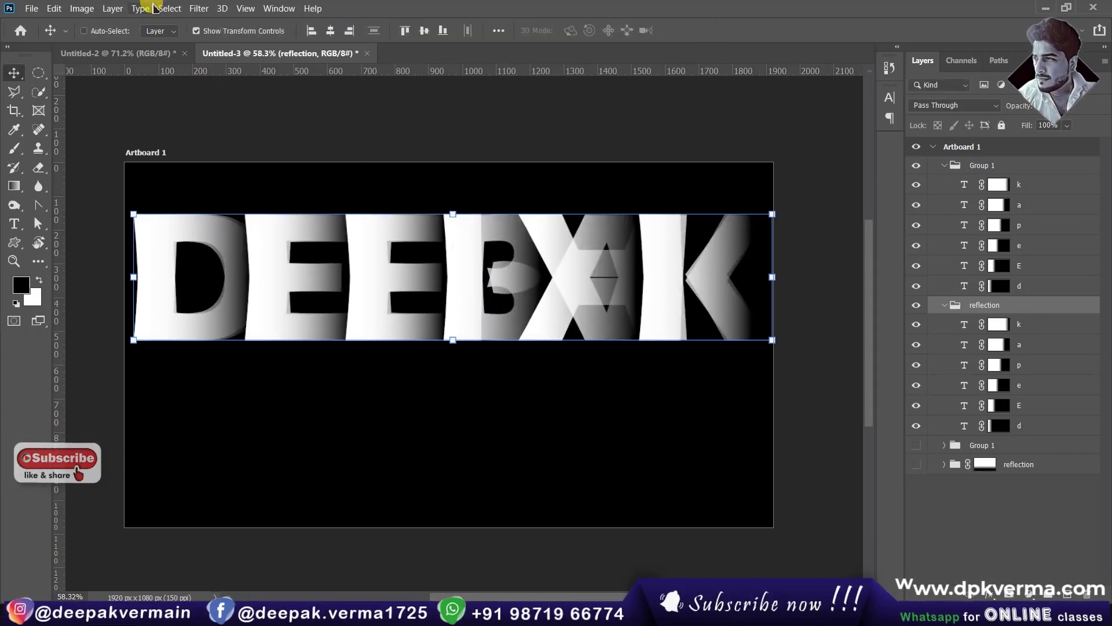
drag(800, 251, 812, 380)
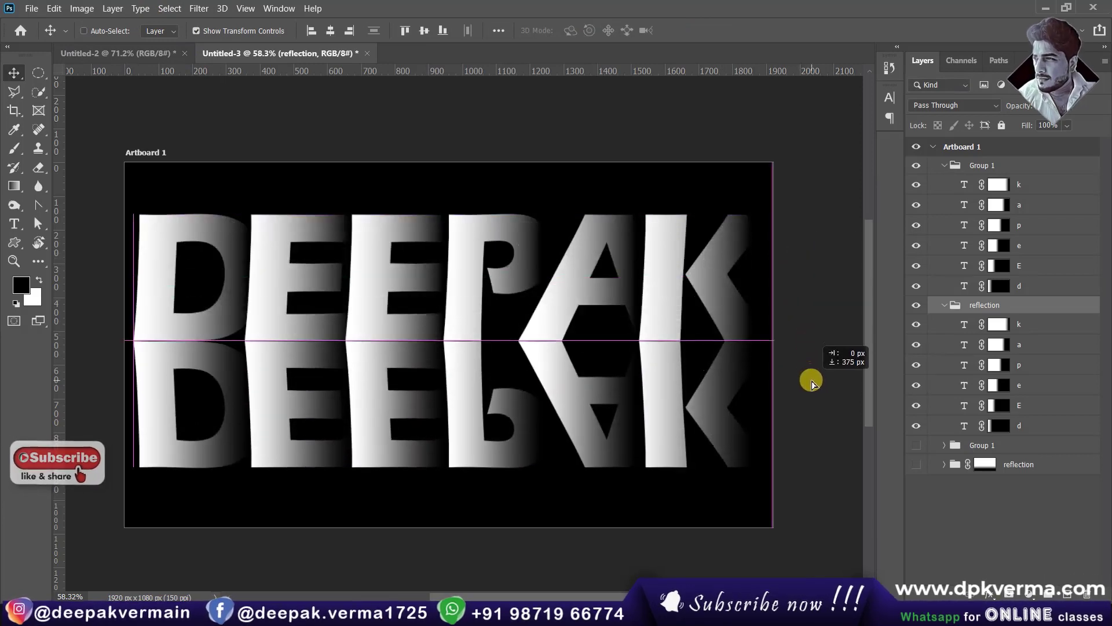
drag(801, 336, 798, 333)
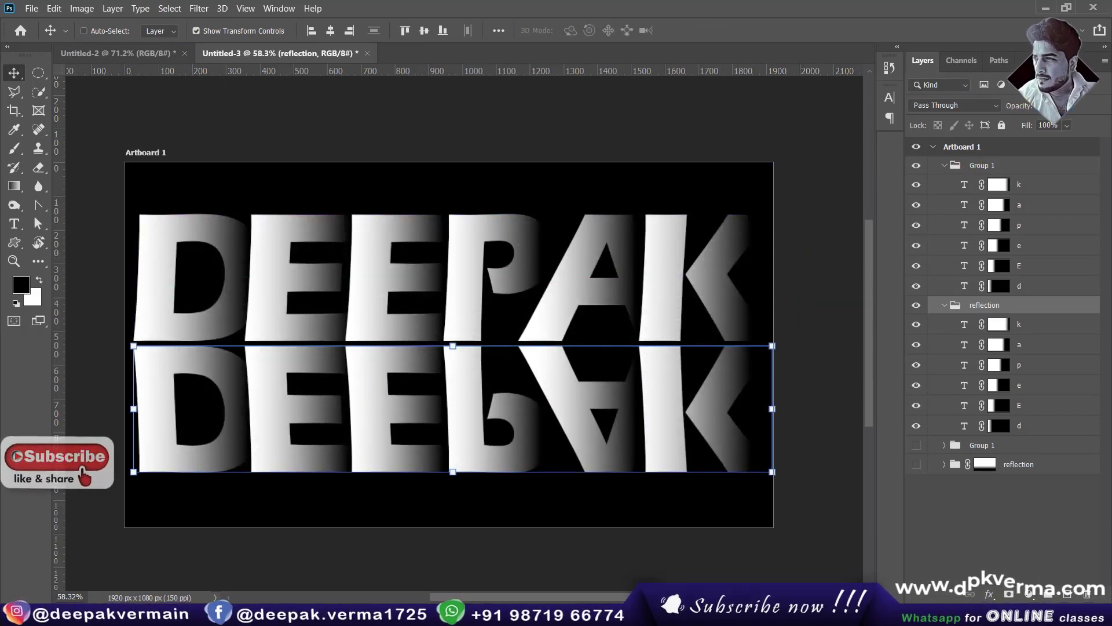
Set the reflection group's opacity to about 25% and add a layer mask
text(25)
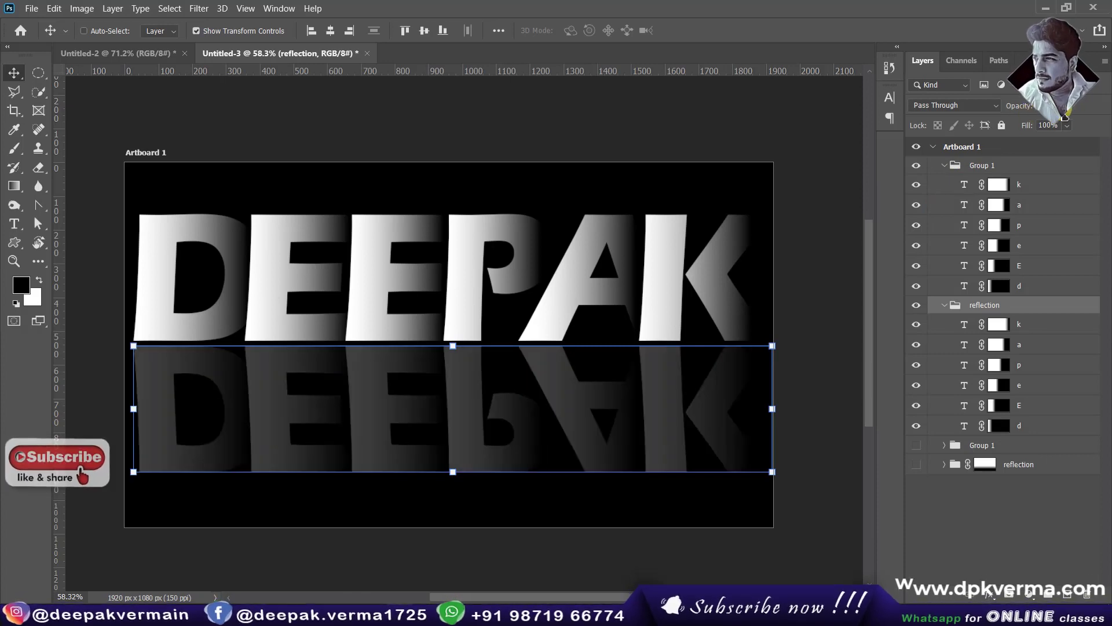
drag(1023, 109, 1029, 111)
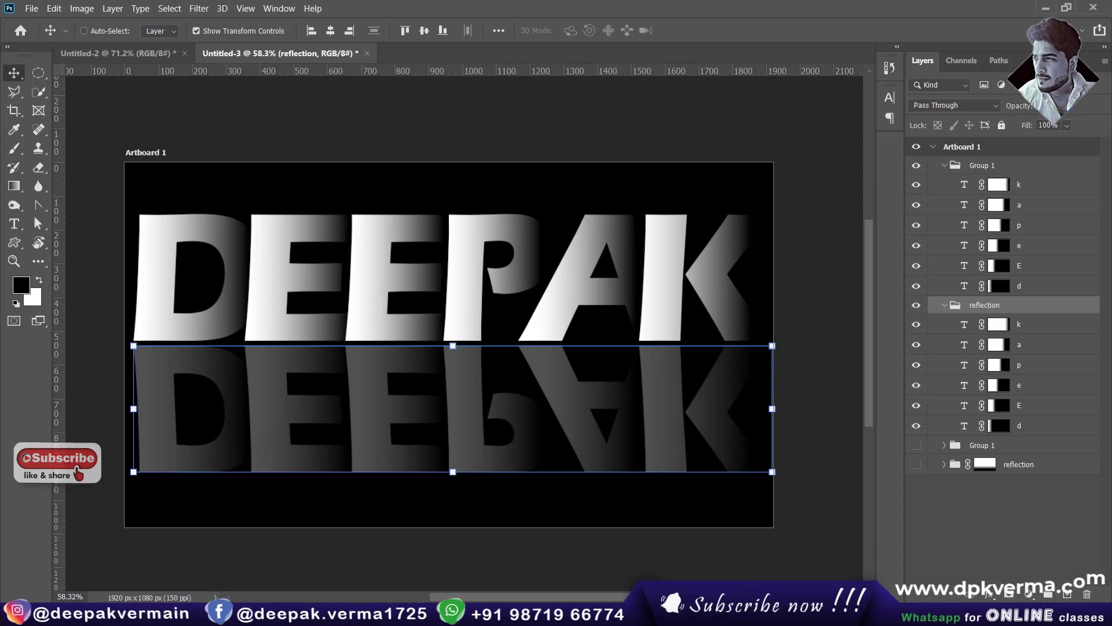
click(1011, 593)
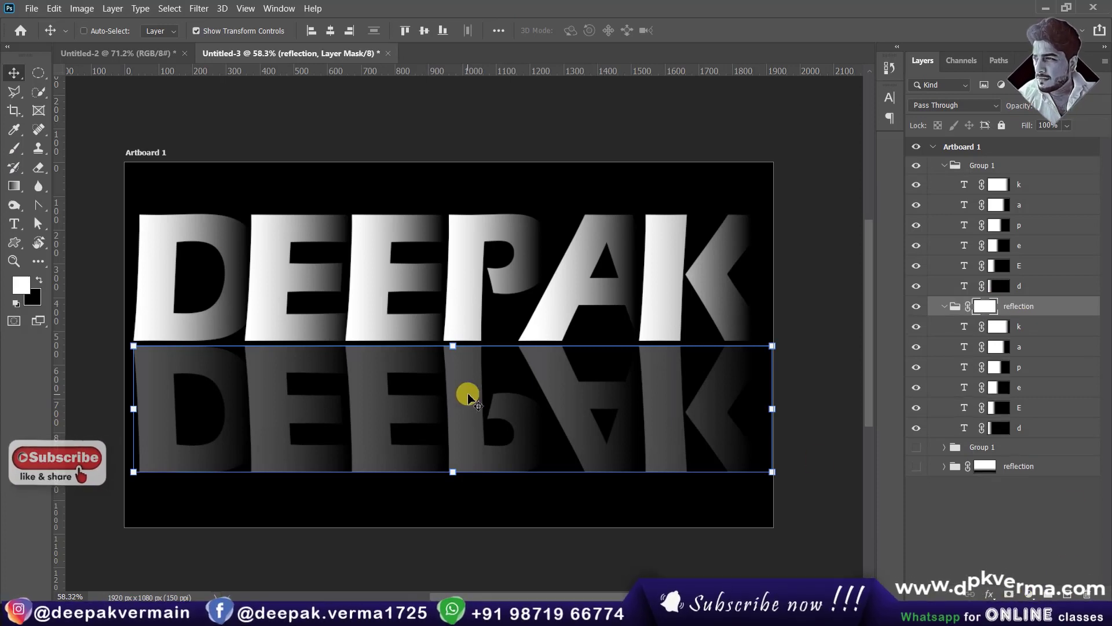
Drag an upward gradient on the reflection mask so it fades to black at the bottom
click(9, 185)
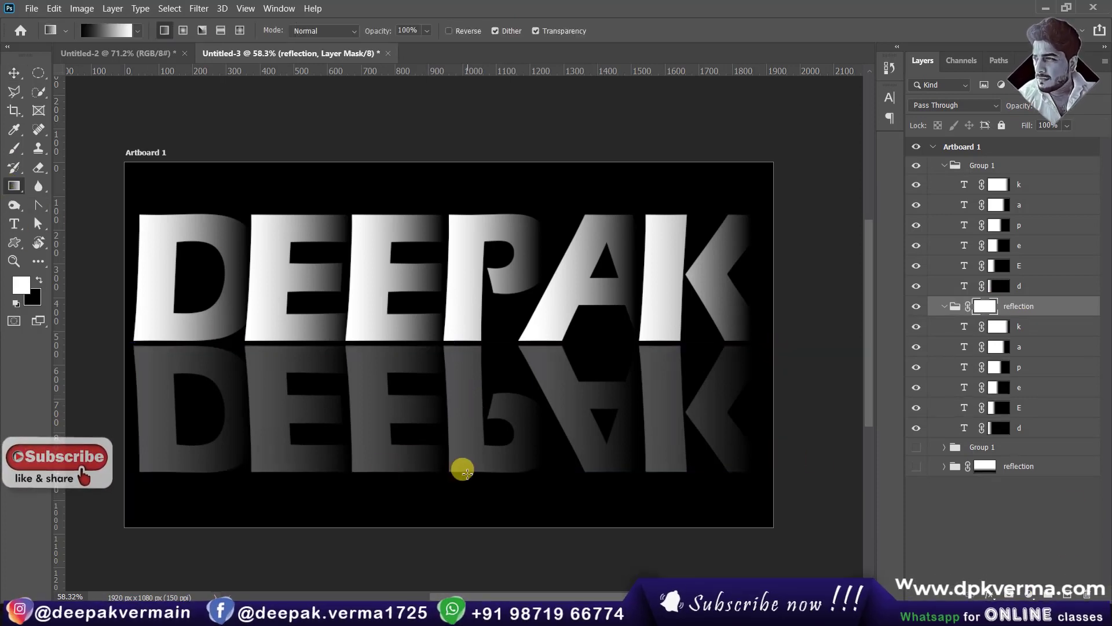
drag(466, 472, 468, 347)
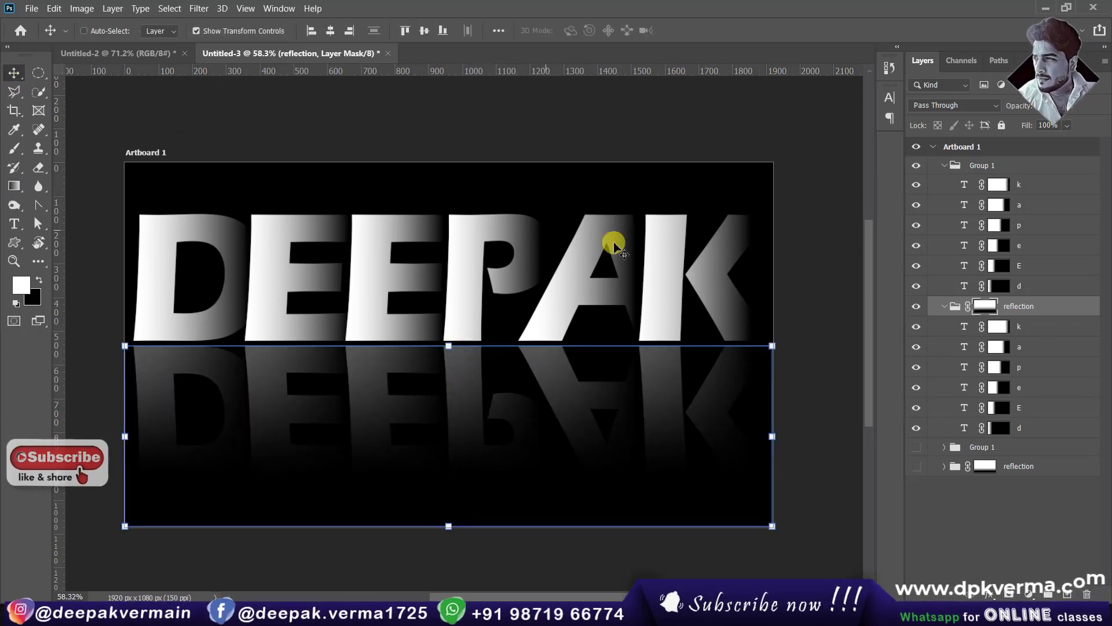
click(84, 31)
click(162, 95)
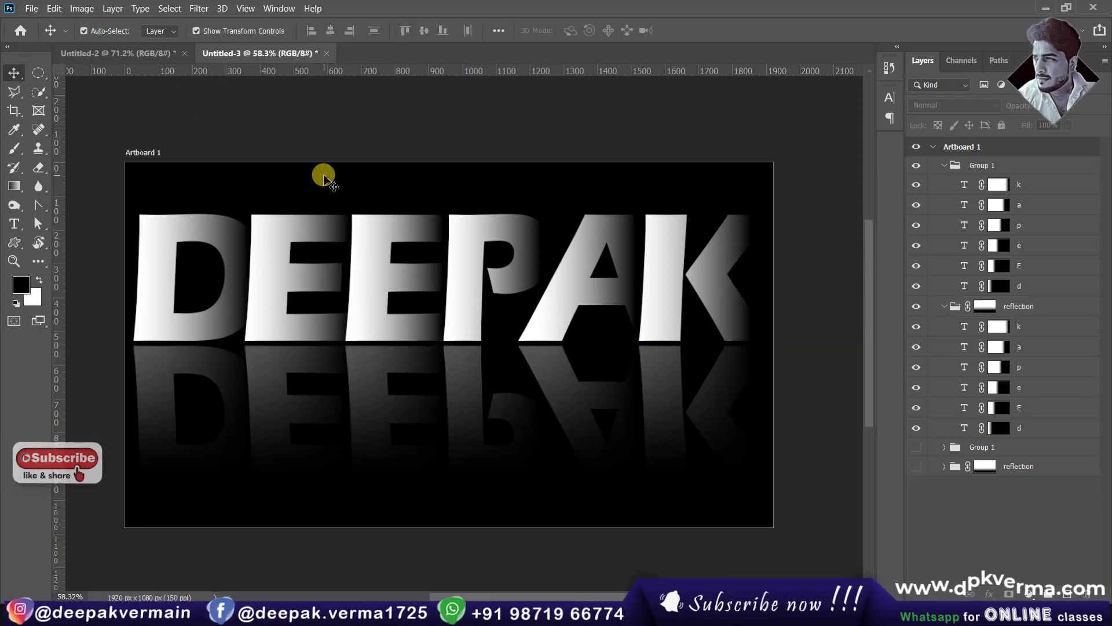
key(ctrl+0)
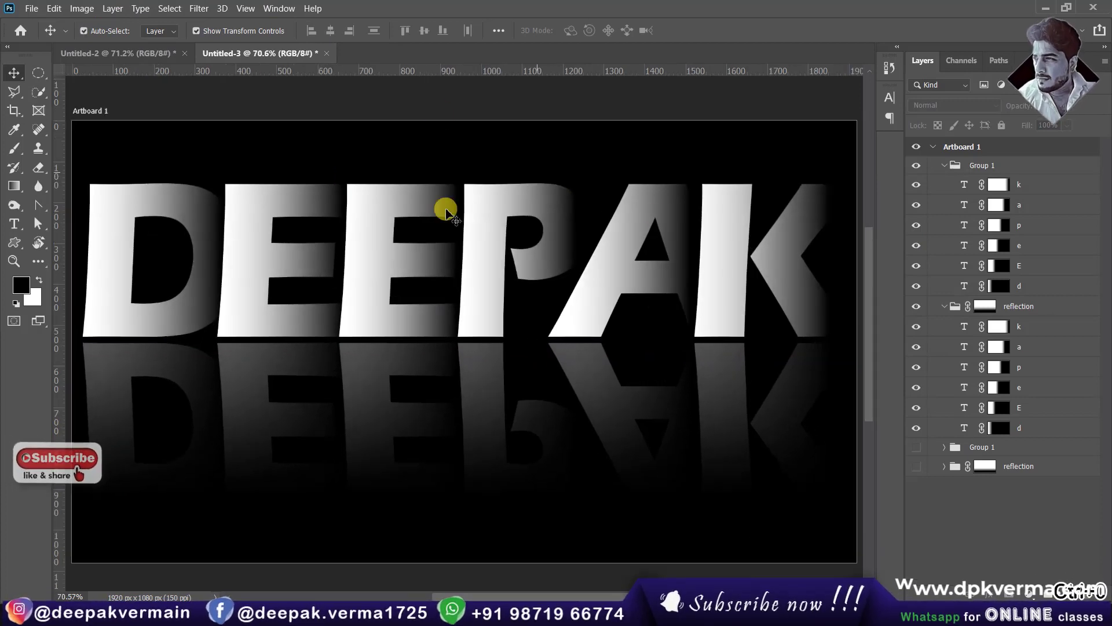
click(116, 54)
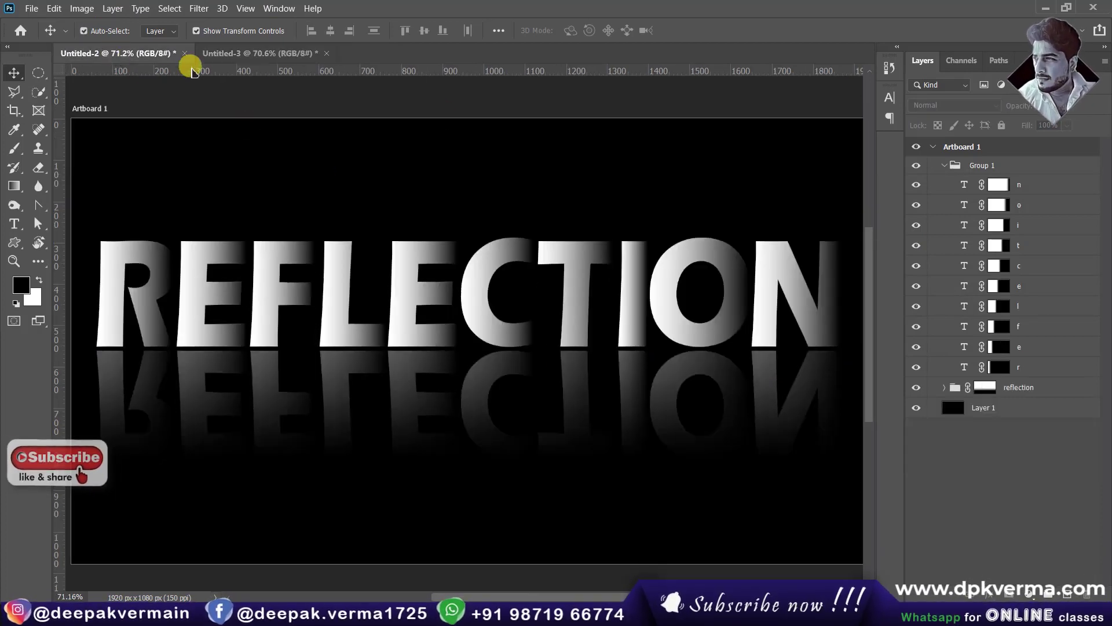
click(234, 58)
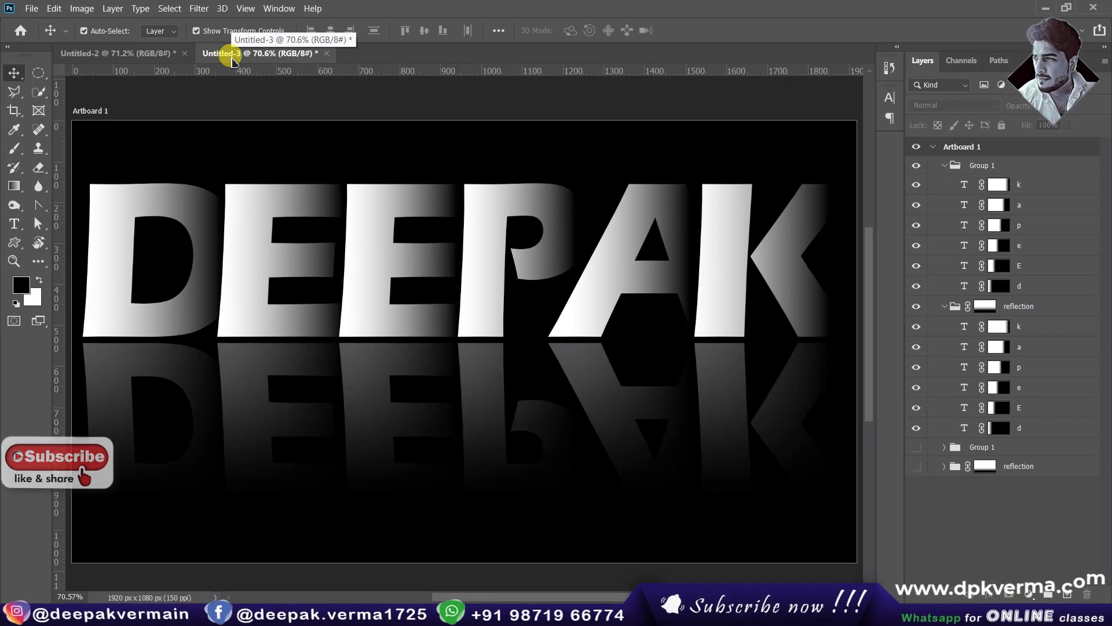